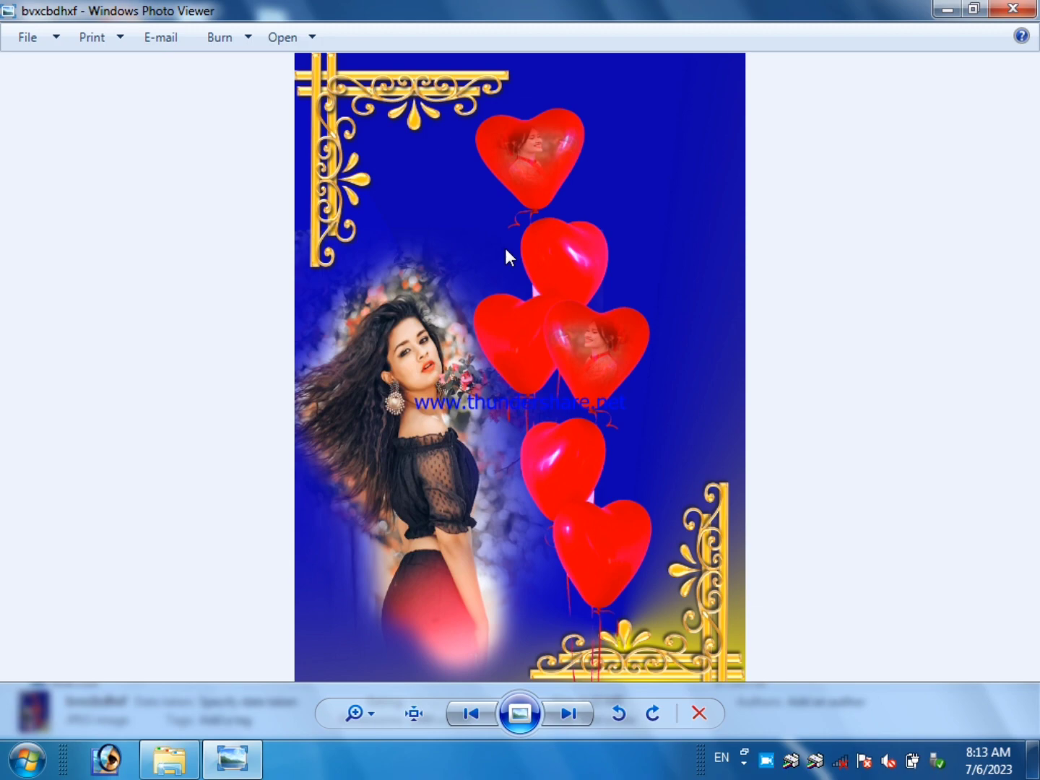
# Examine the finished heart-balloon photo design up close and at full view.
pyautogui.scroll(1, 466, 368)
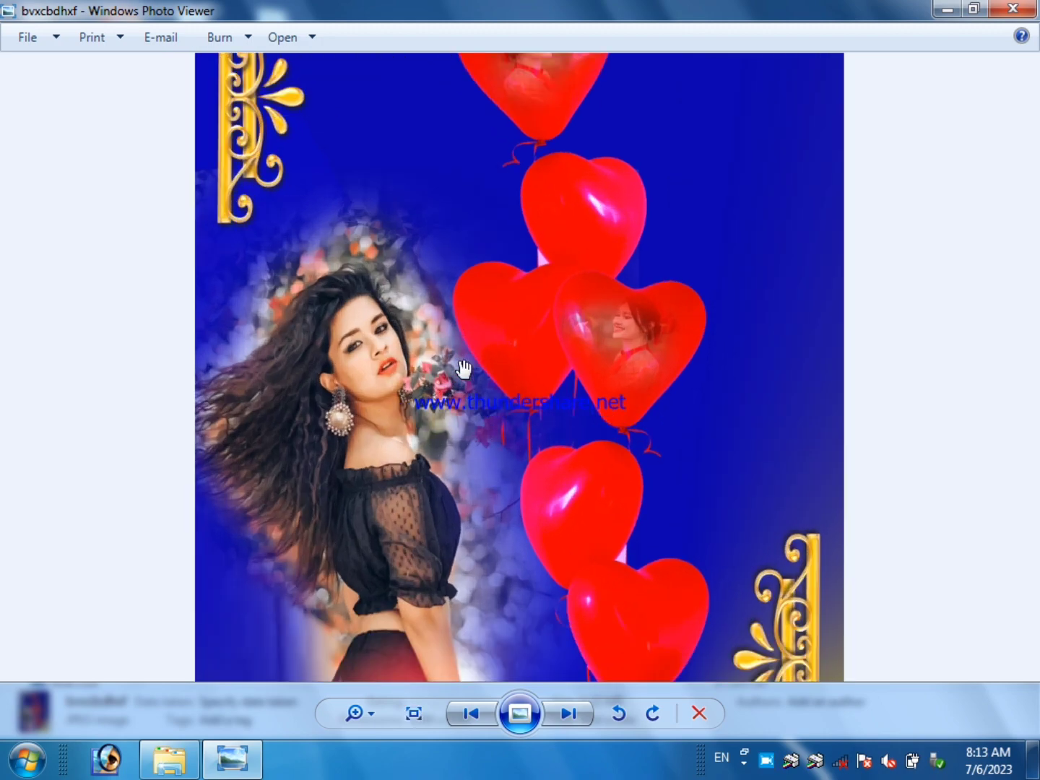
pyautogui.scroll(1, 434, 370)
pyautogui.scroll(-2, 405, 370)
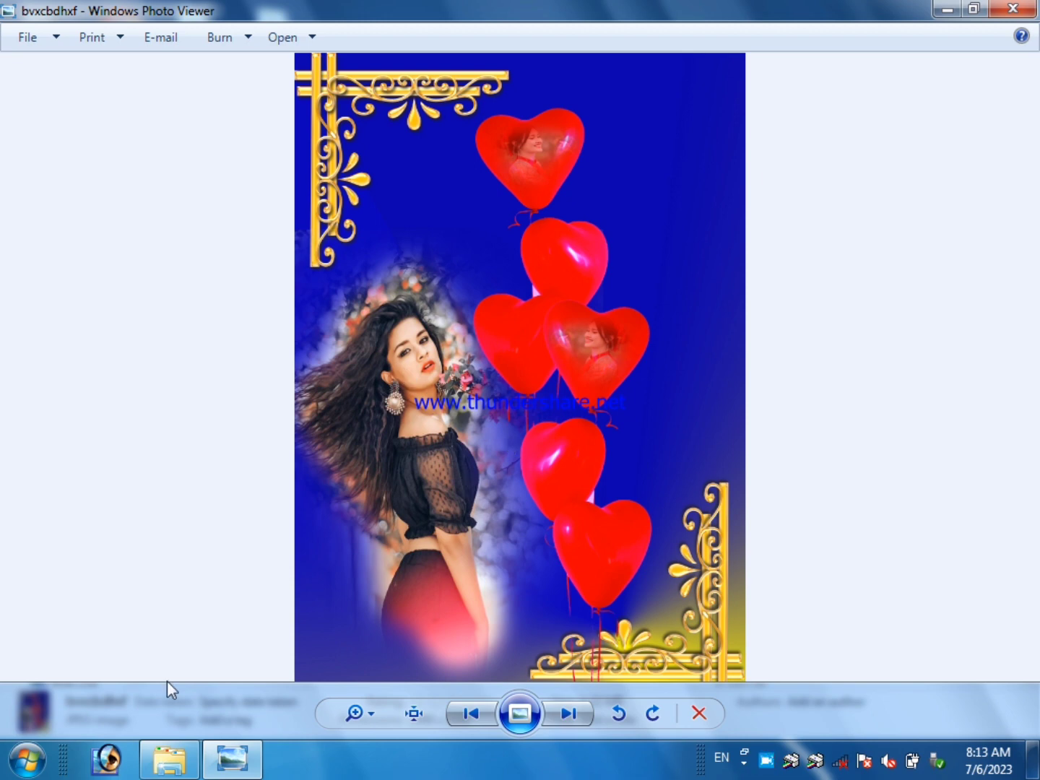
# Switch to Adobe Photoshop and move the toolbox and the Layers palette slightly higher in the empty workspace.
pyautogui.click(108, 762)
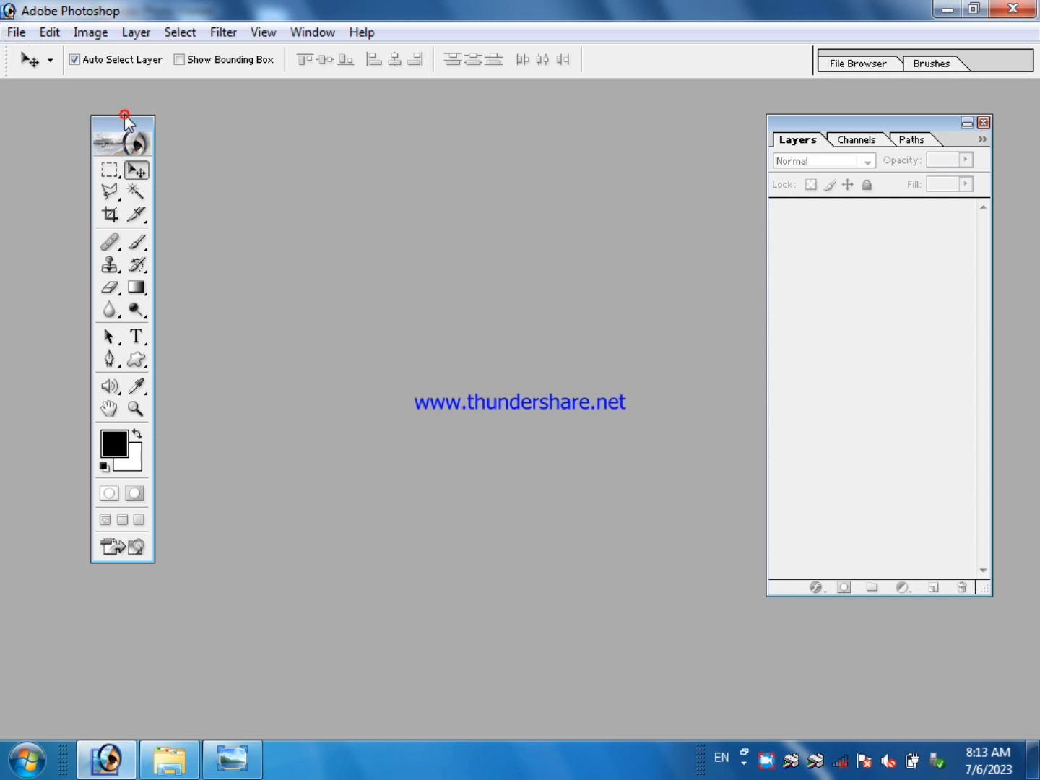
pyautogui.moveTo(124, 117); pyautogui.dragTo(127, 103)
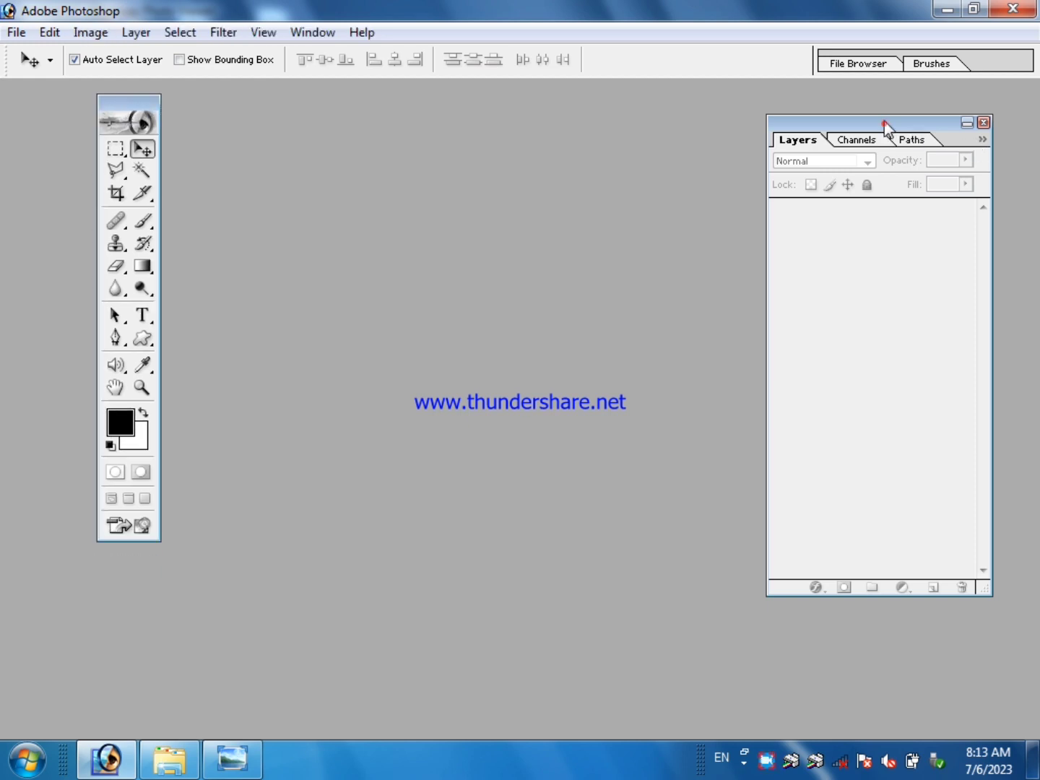
pyautogui.moveTo(882, 123); pyautogui.dragTo(881, 120)
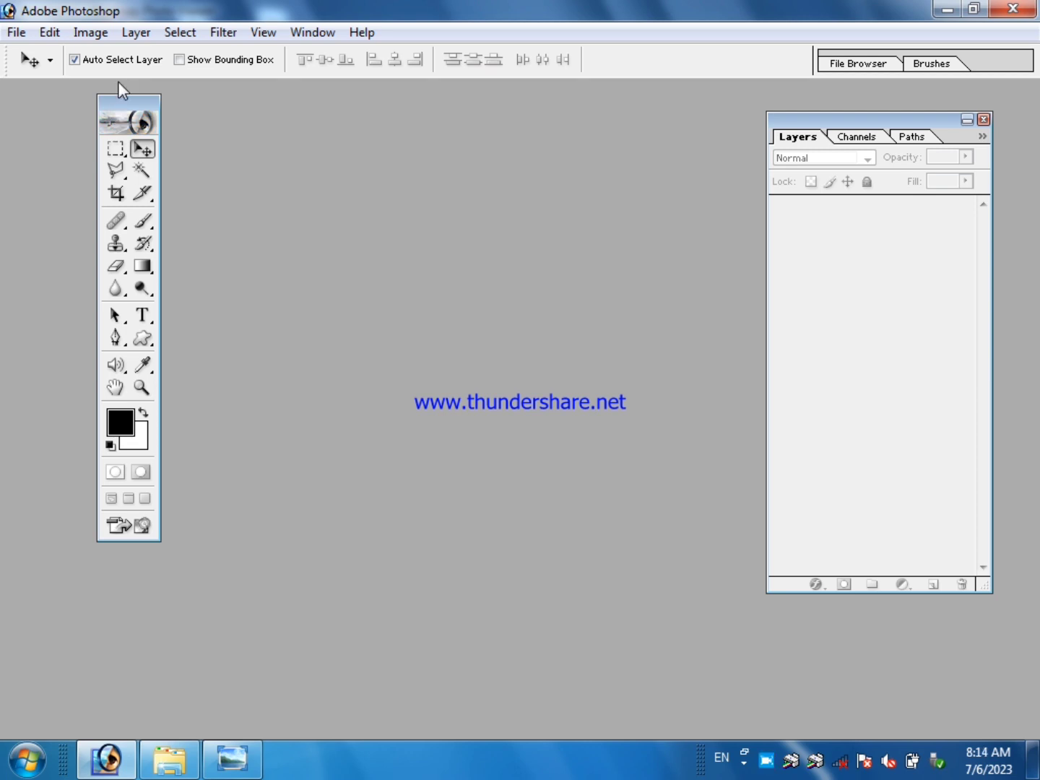
# Create a new document from the 5 x 7 preset and maximize its window.
pyautogui.click(16, 31)
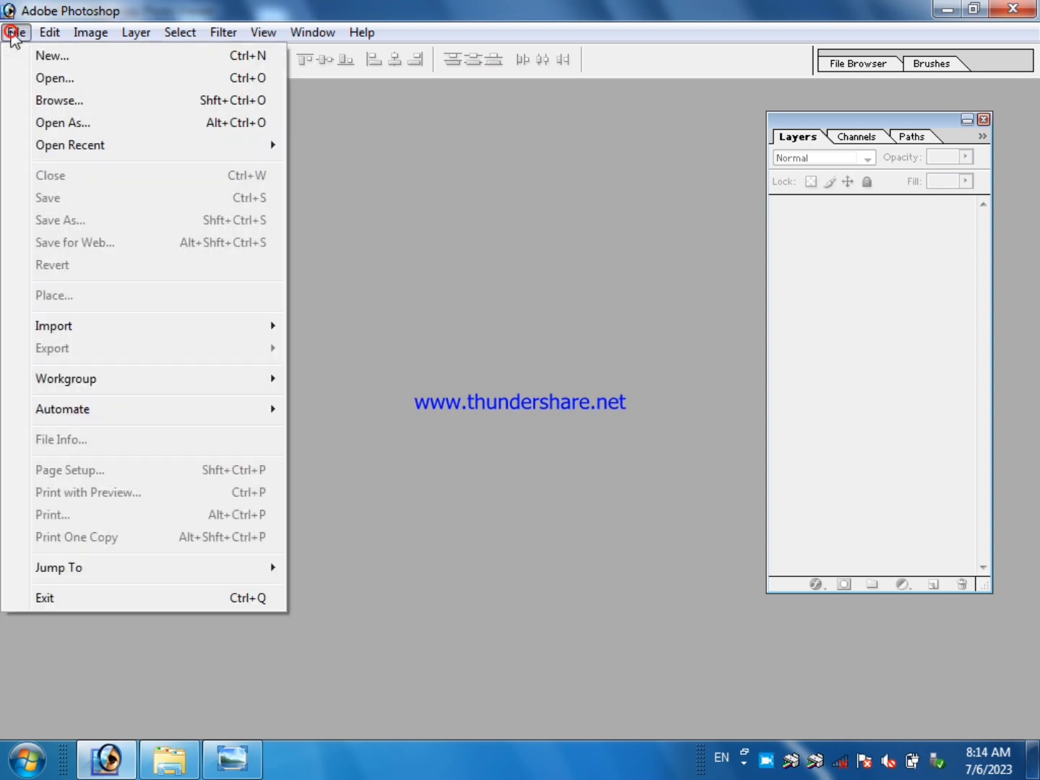
pyautogui.click(21, 55)
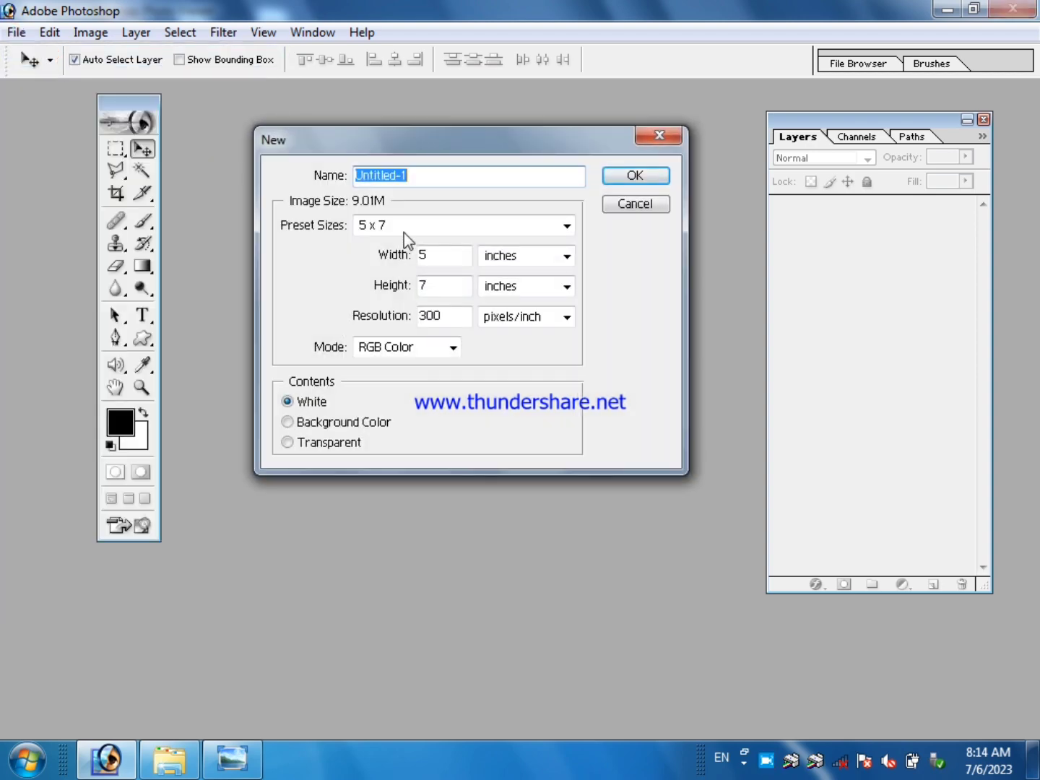
pyautogui.click(404, 230)
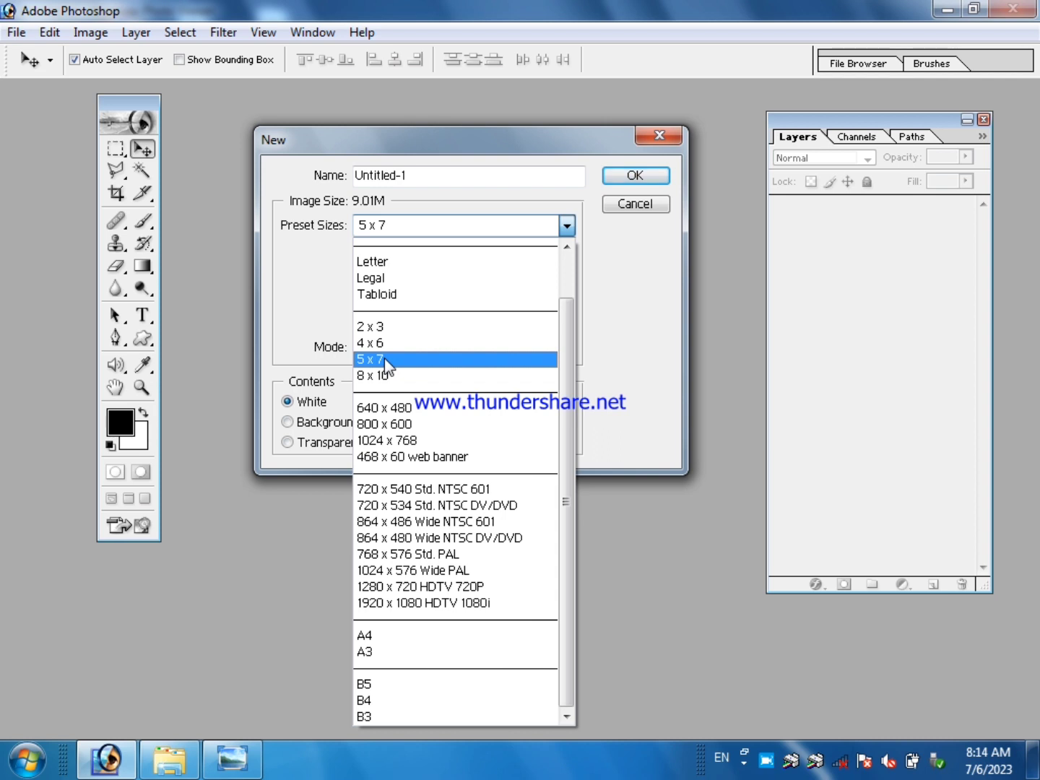
pyautogui.click(385, 360)
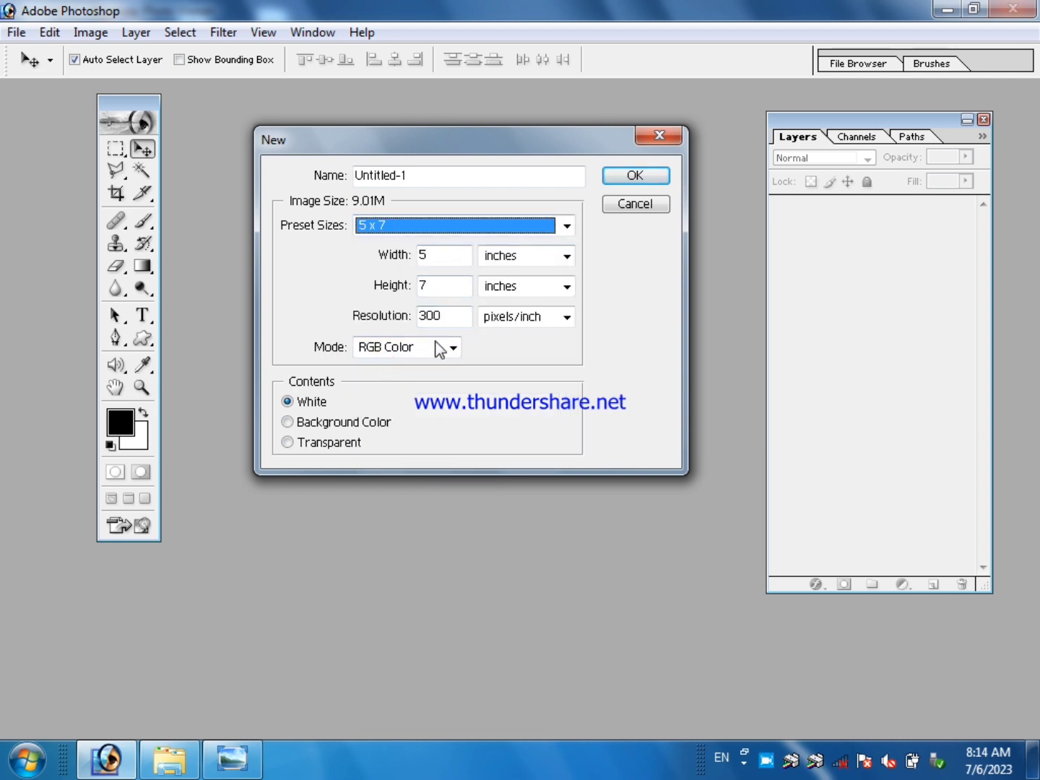
pyautogui.click(640, 176)
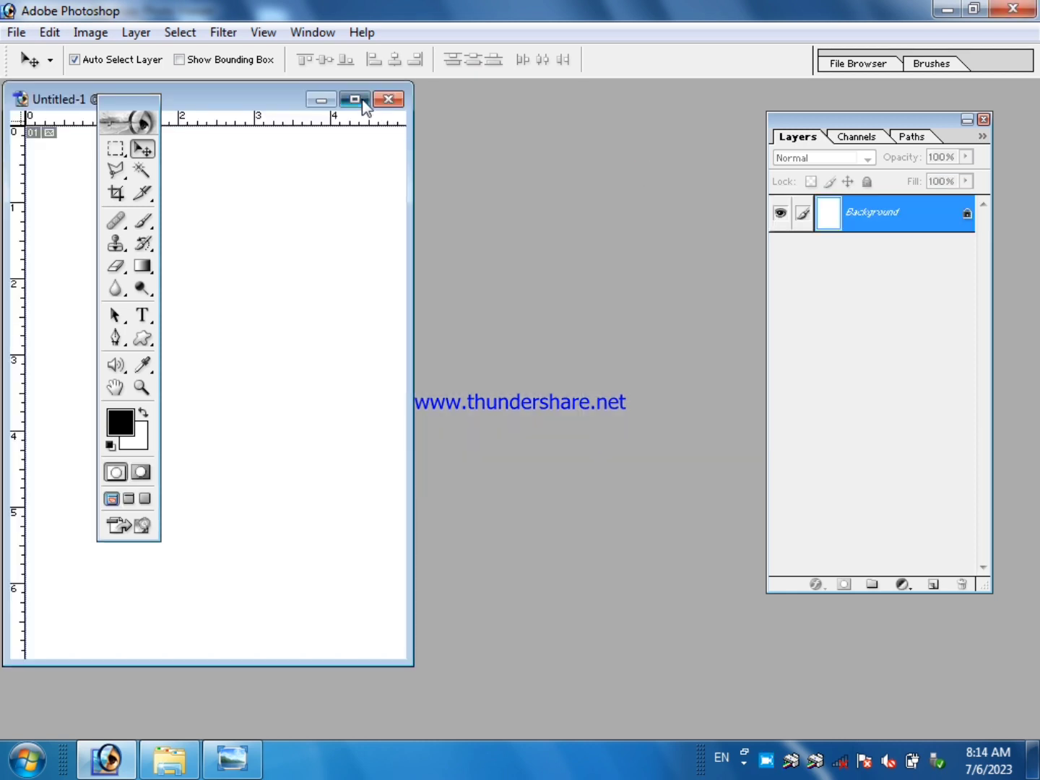
pyautogui.click(355, 99)
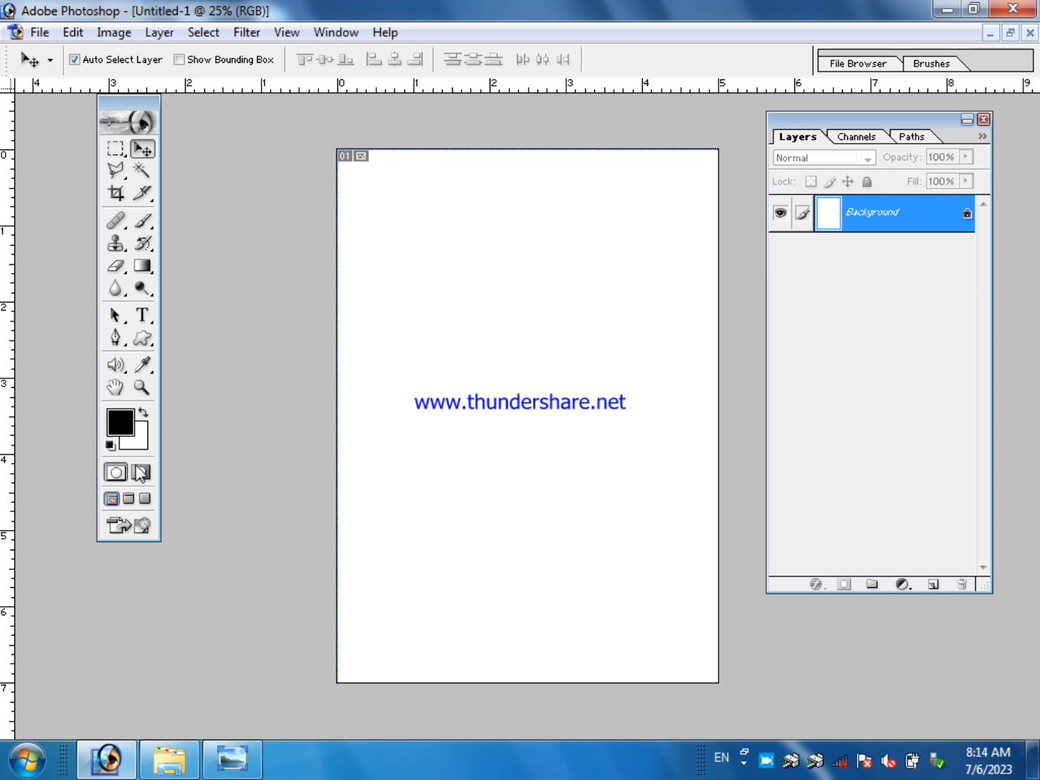
# Set up the Gradient tool with the blue-yellow-blue preset, angle gradient style, Normal mode and 100% opacity.
pyautogui.click(142, 269)
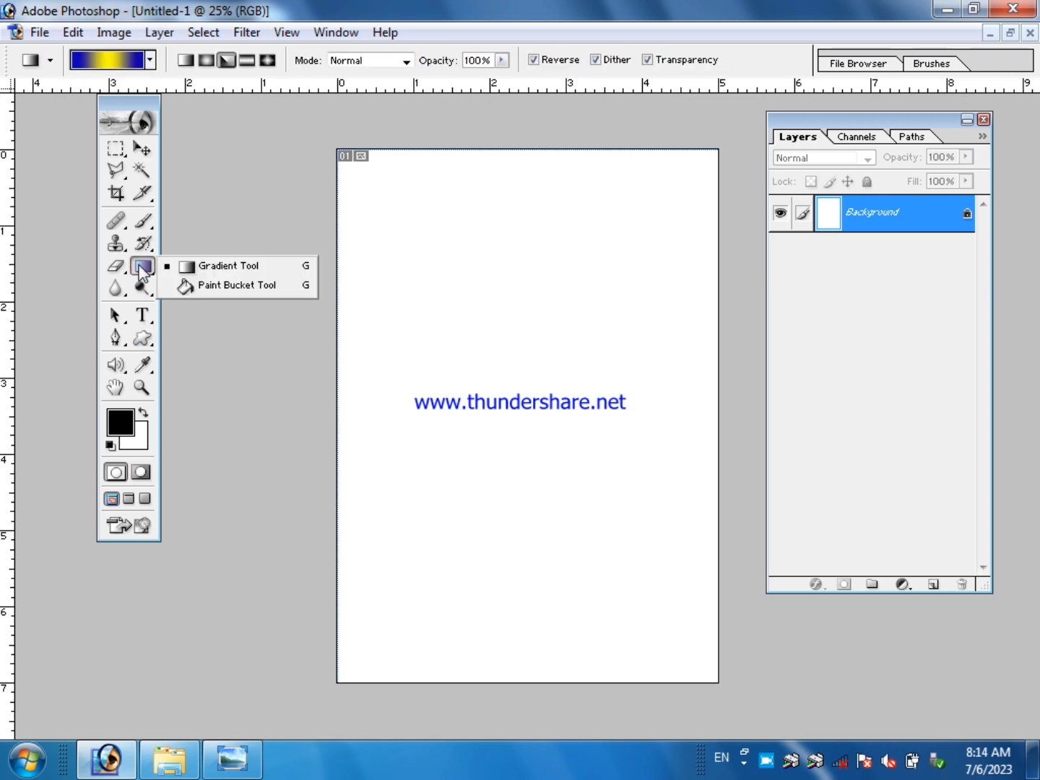
pyautogui.click(231, 266)
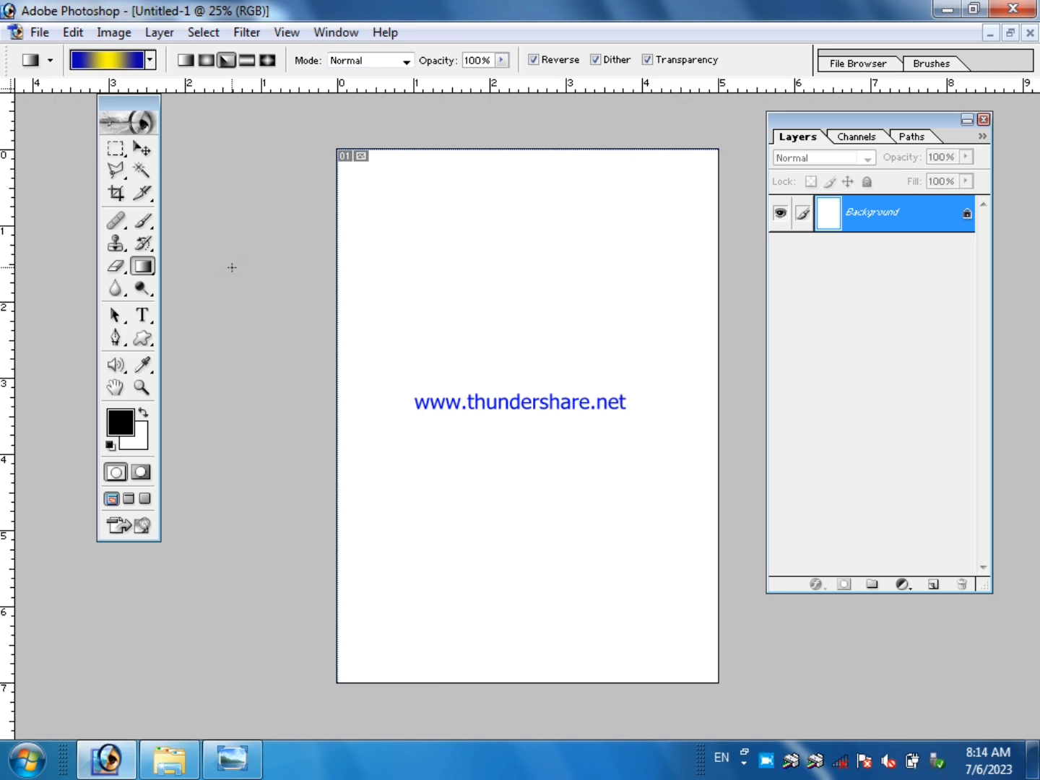
pyautogui.click(150, 60)
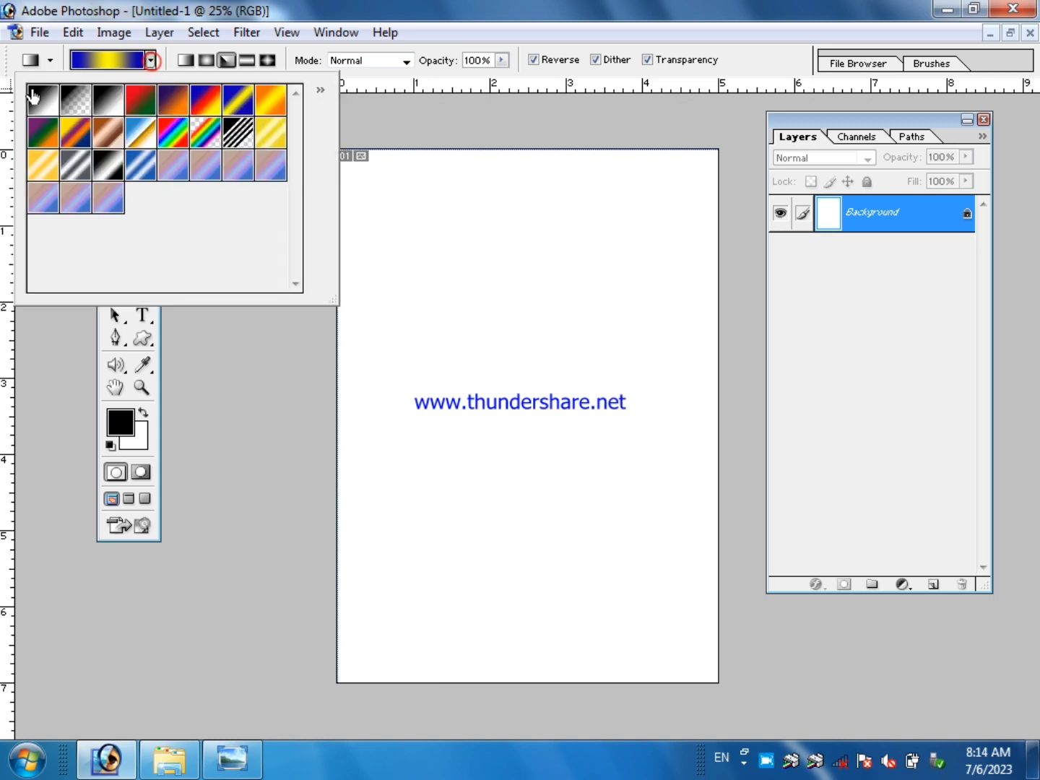
pyautogui.click(238, 99)
pyautogui.click(385, 82)
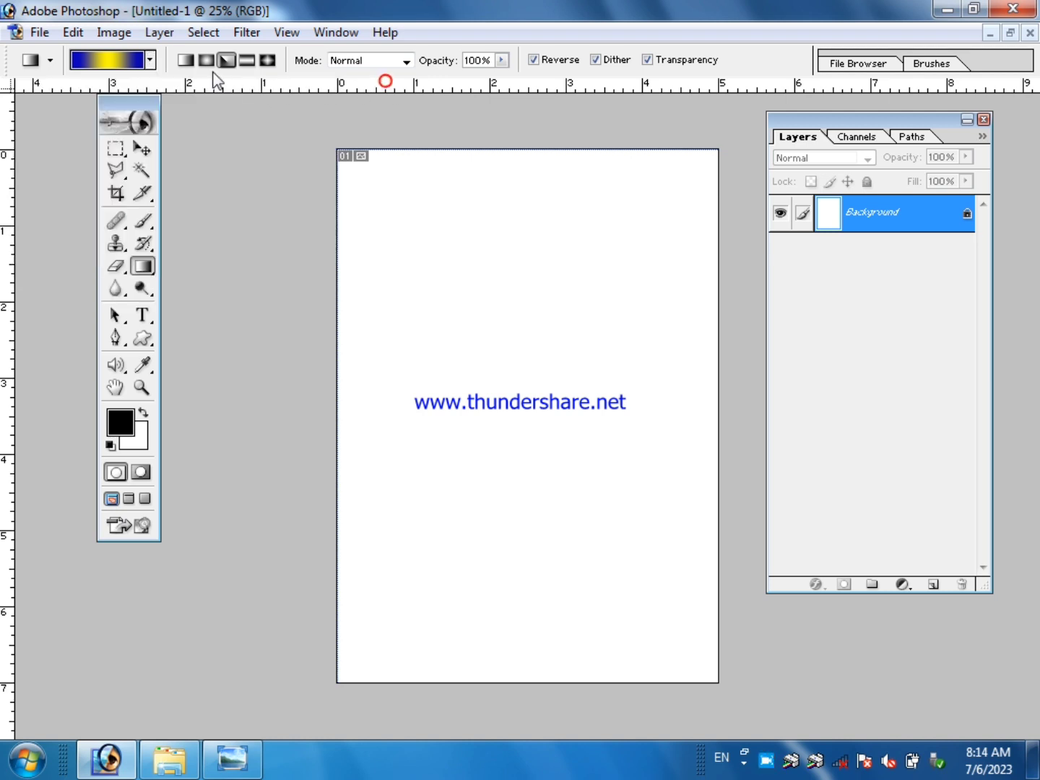
pyautogui.click(237, 64)
pyautogui.click(376, 63)
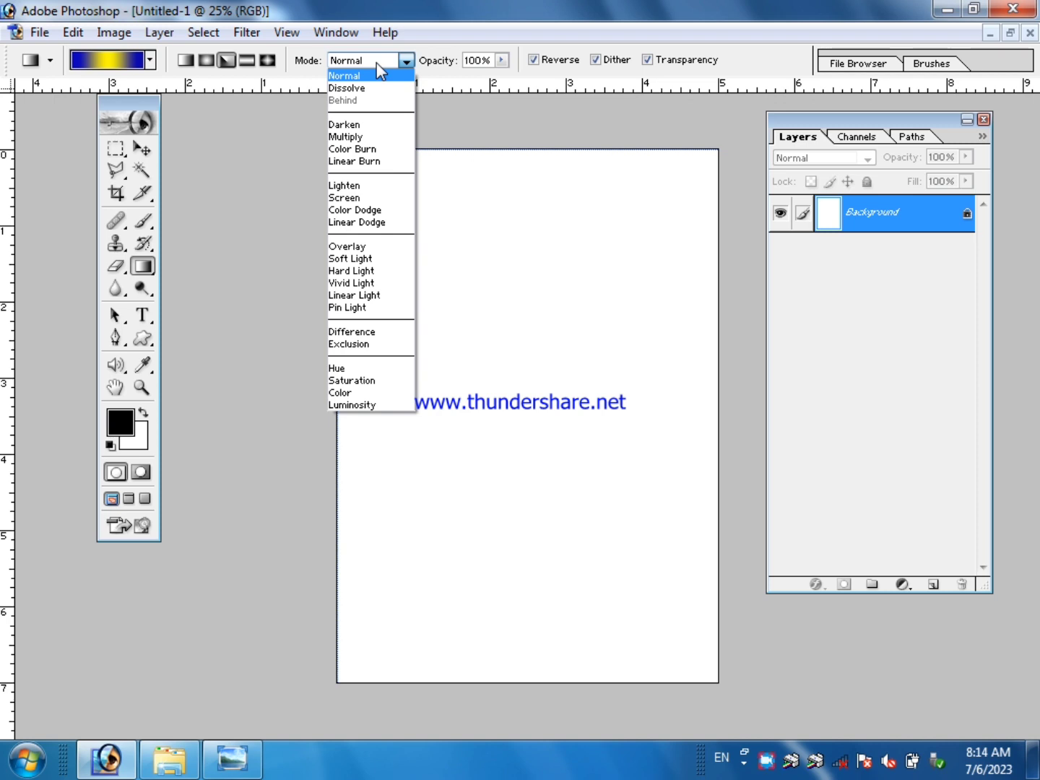
pyautogui.click(376, 63)
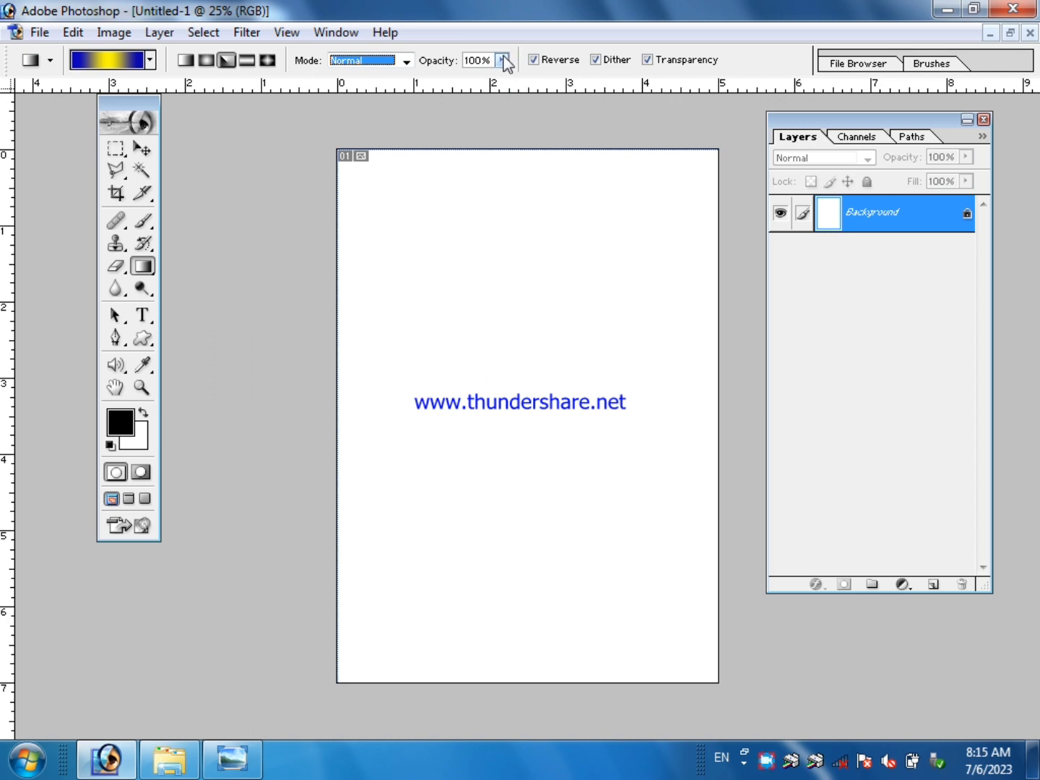
pyautogui.click(502, 60)
pyautogui.click(502, 61)
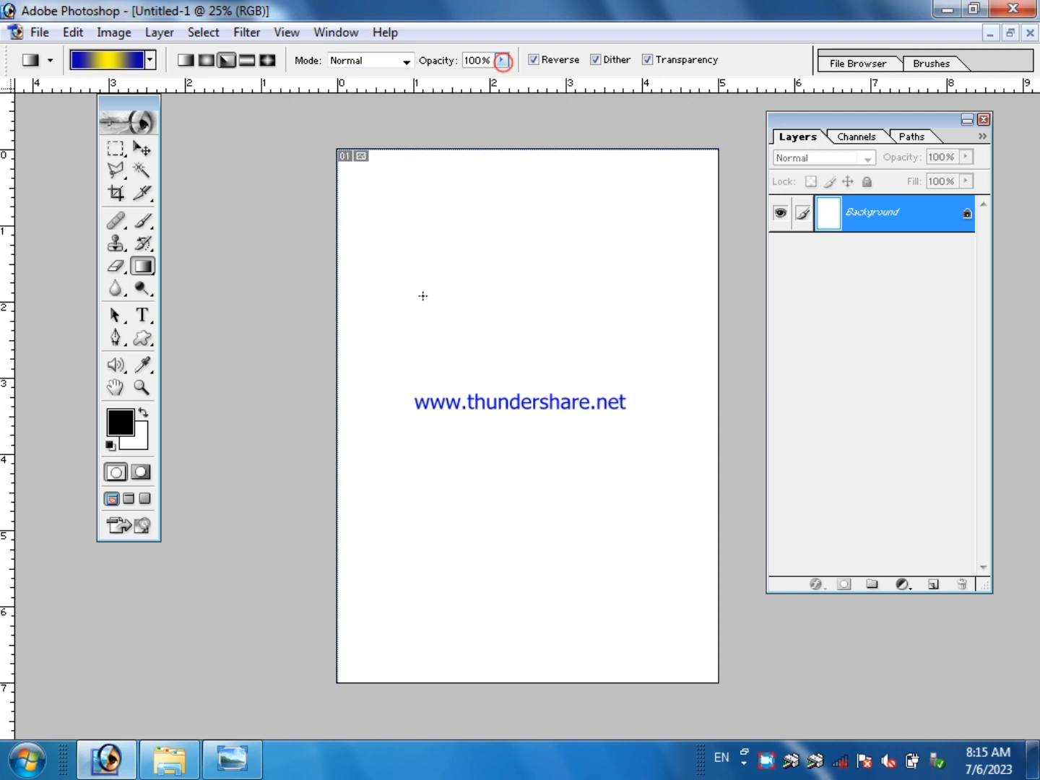
# Fill the Background layer with the angle gradient, running diagonally from the canvas's upper-left corner toward its center.
pyautogui.moveTo(375, 237); pyautogui.dragTo(665, 638)
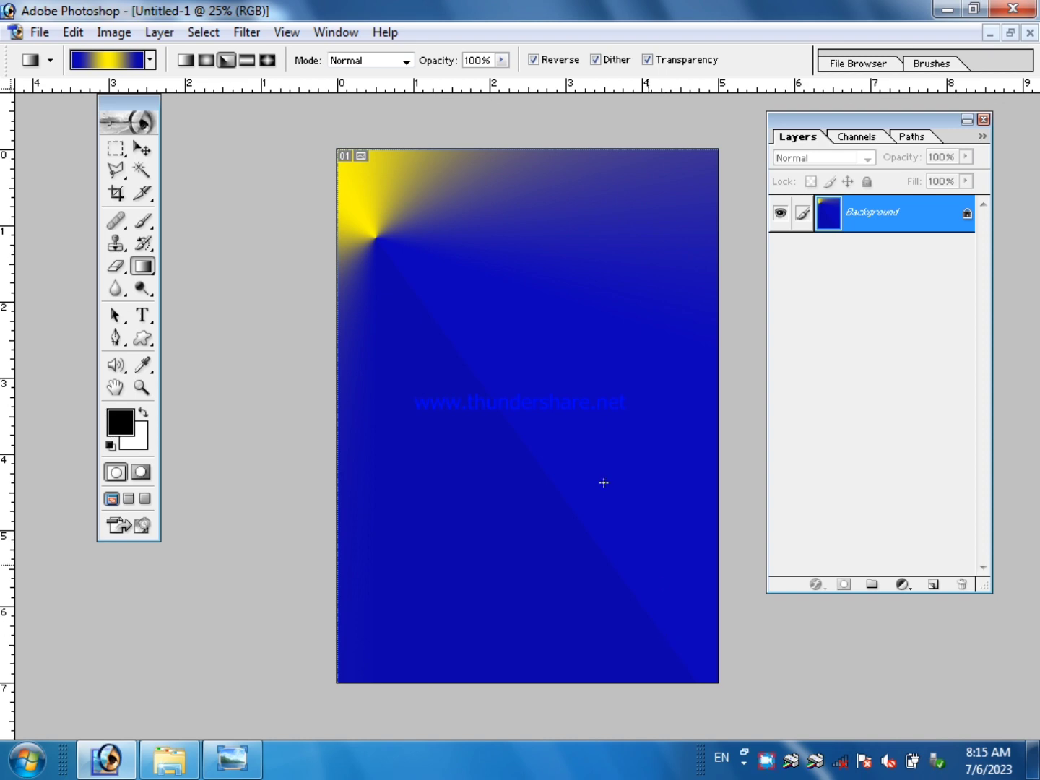
pyautogui.moveTo(351, 149); pyautogui.dragTo(543, 382)
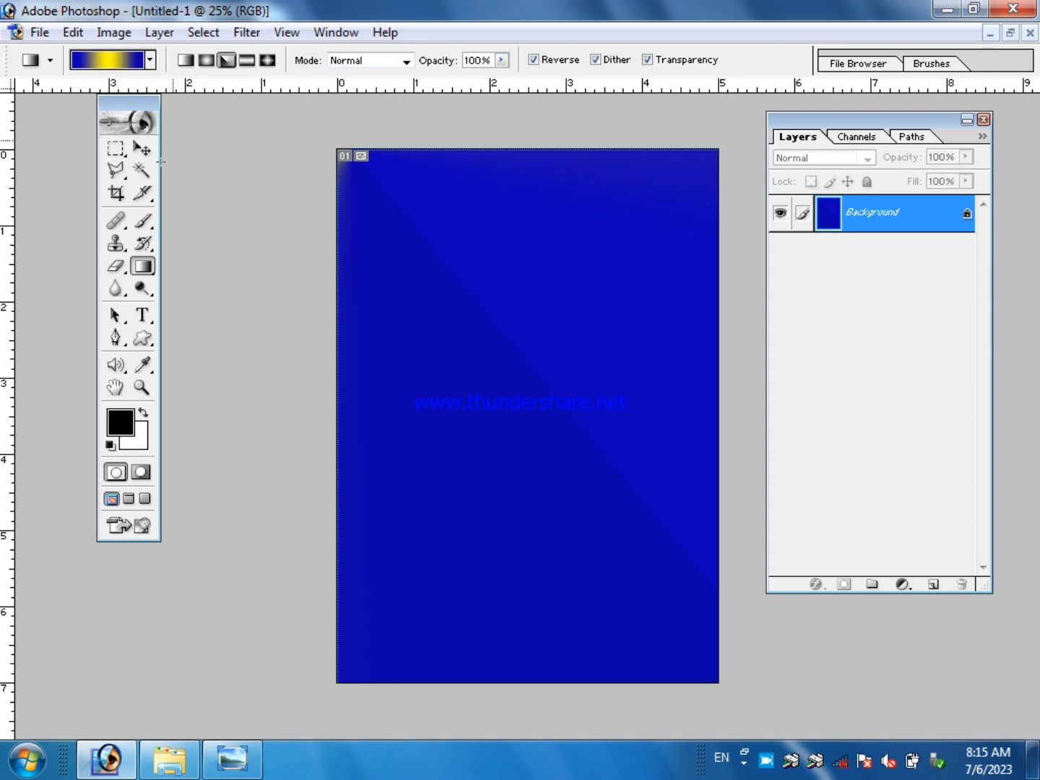
pyautogui.click(141, 148)
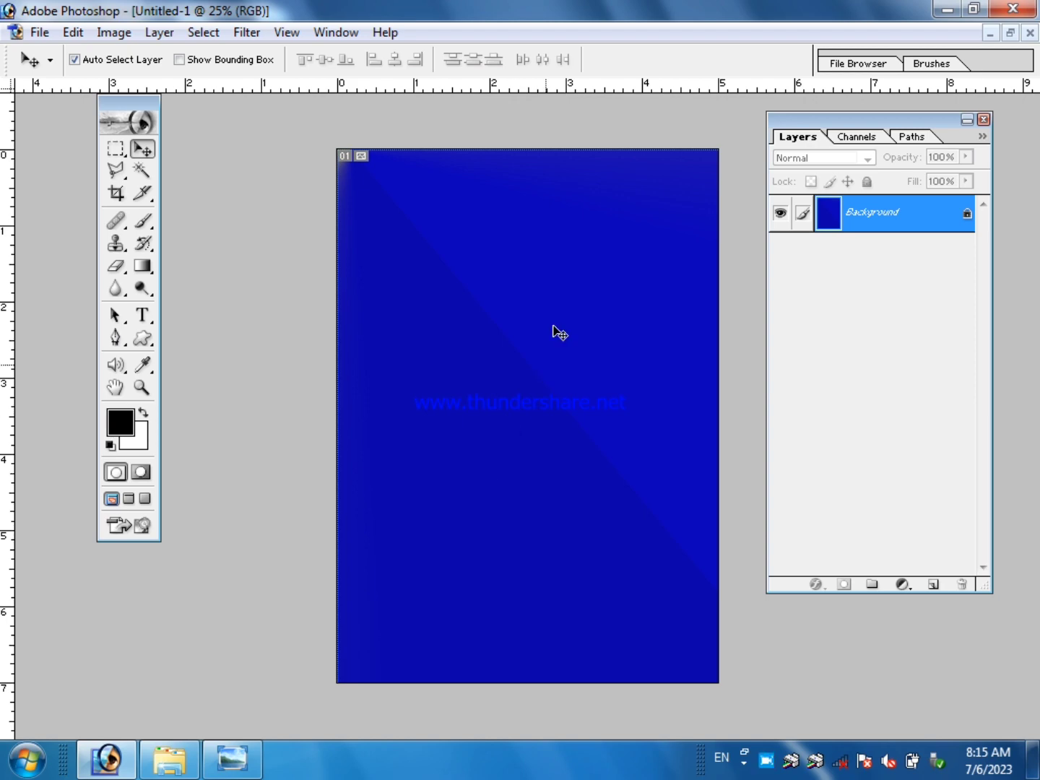
pyautogui.hotkey('ctrl', '-')
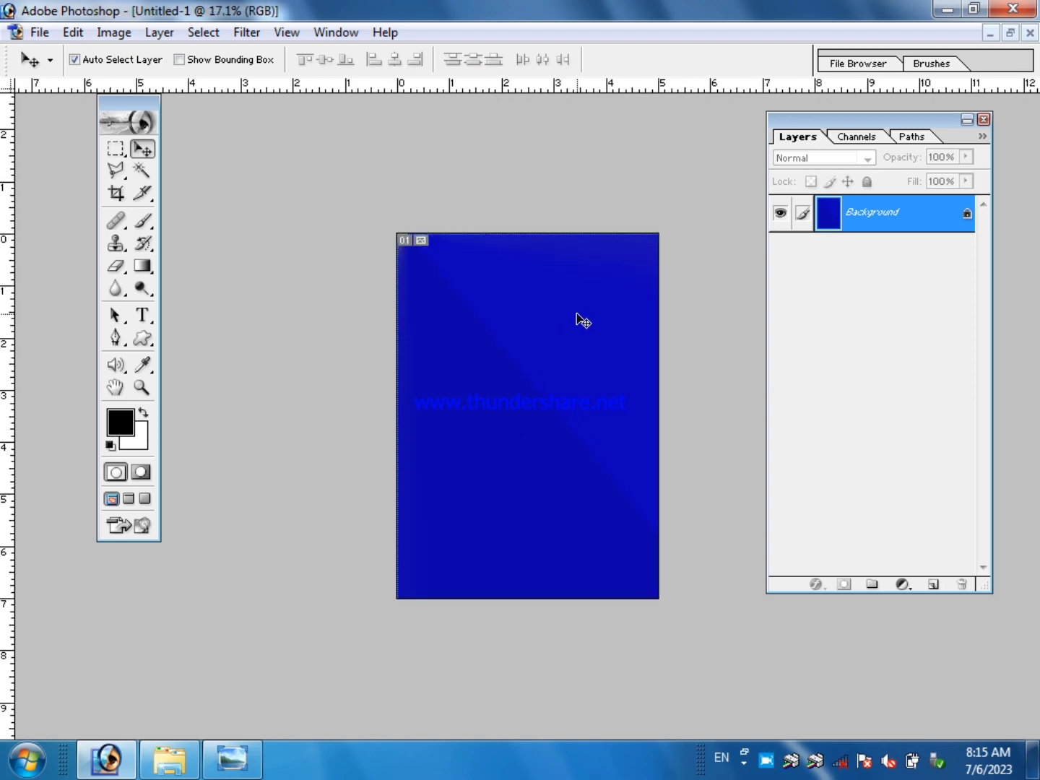
pyautogui.hotkey('ctrl', '0')
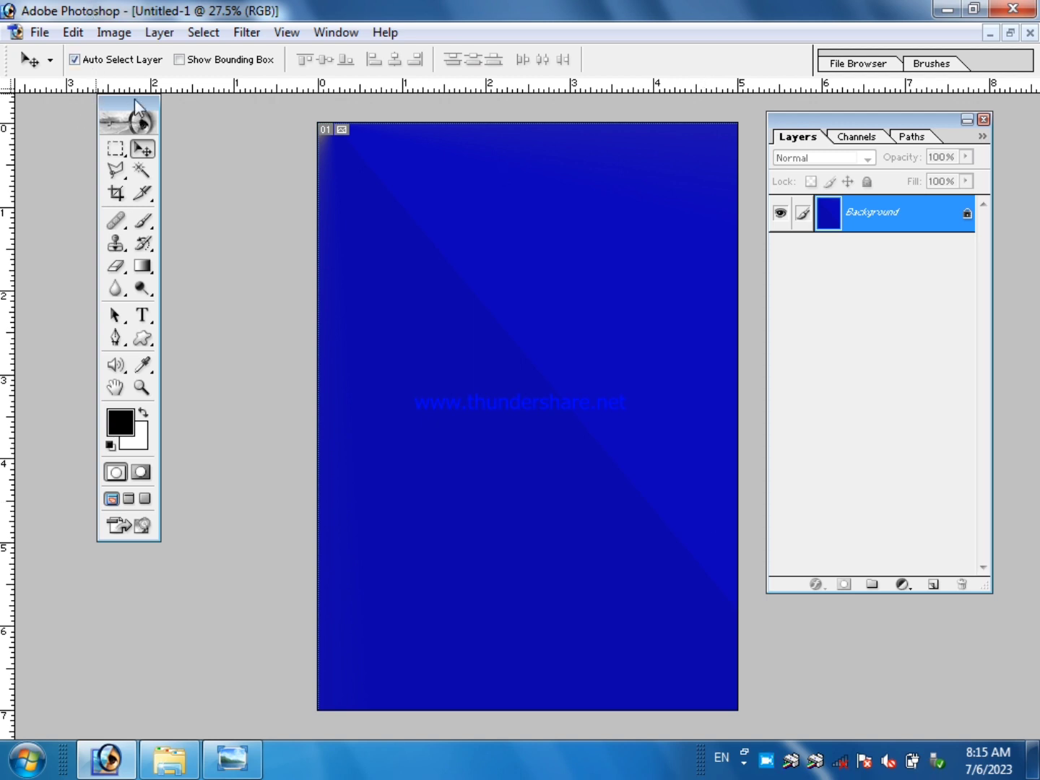
pyautogui.moveTo(135, 99); pyautogui.dragTo(138, 131)
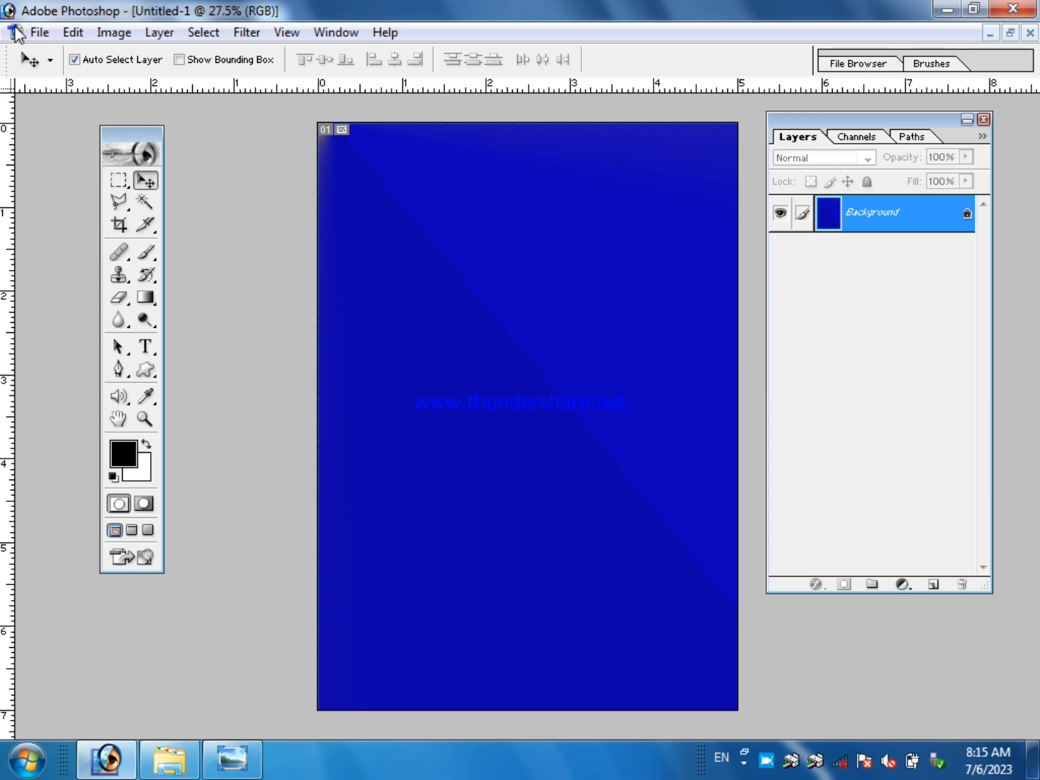
# Open the heart balloon image 123 from the Pictures library.
pyautogui.click(37, 32)
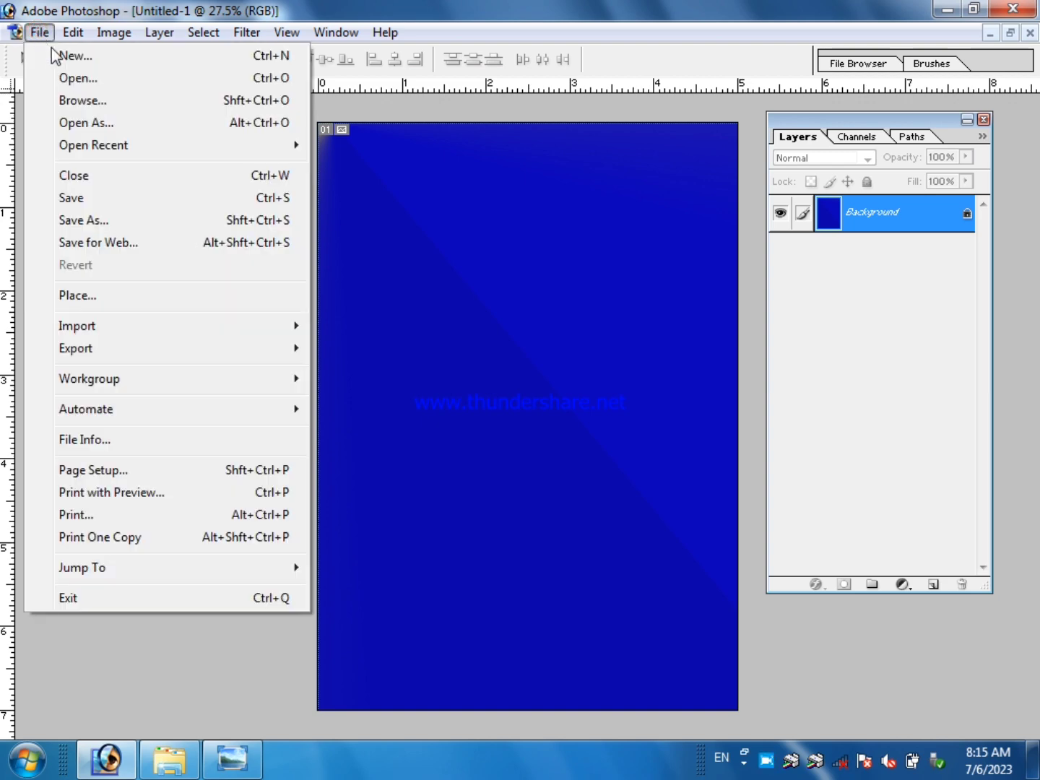
pyautogui.click(77, 85)
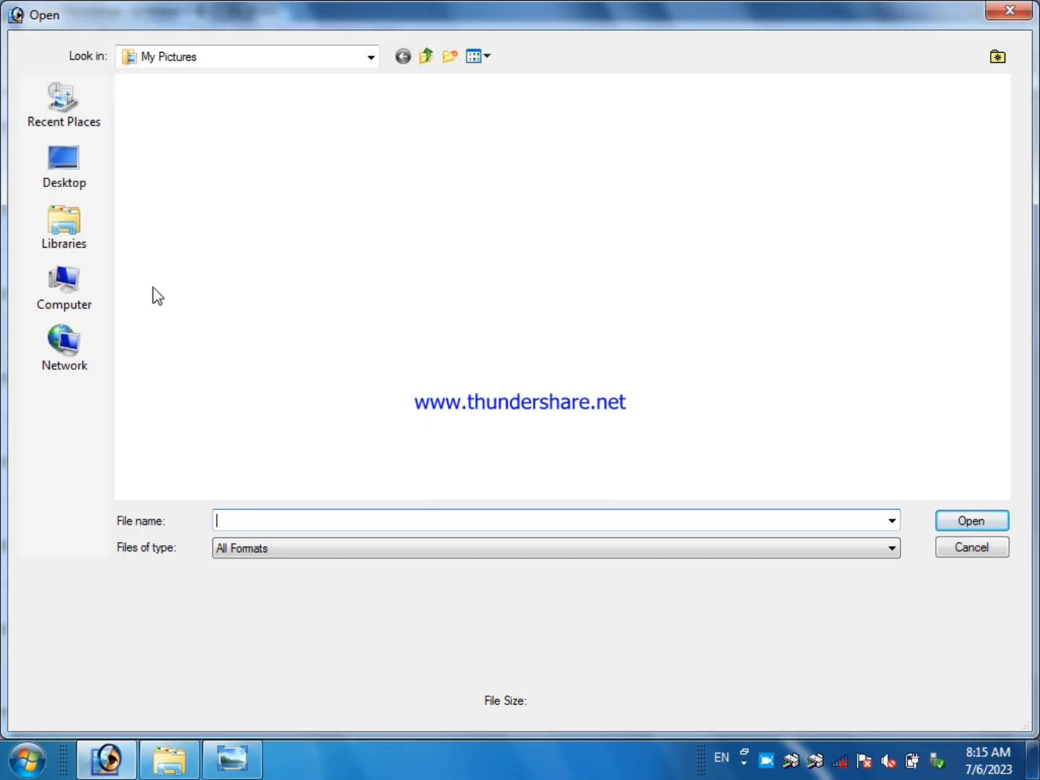
pyautogui.click(61, 181)
pyautogui.click(65, 246)
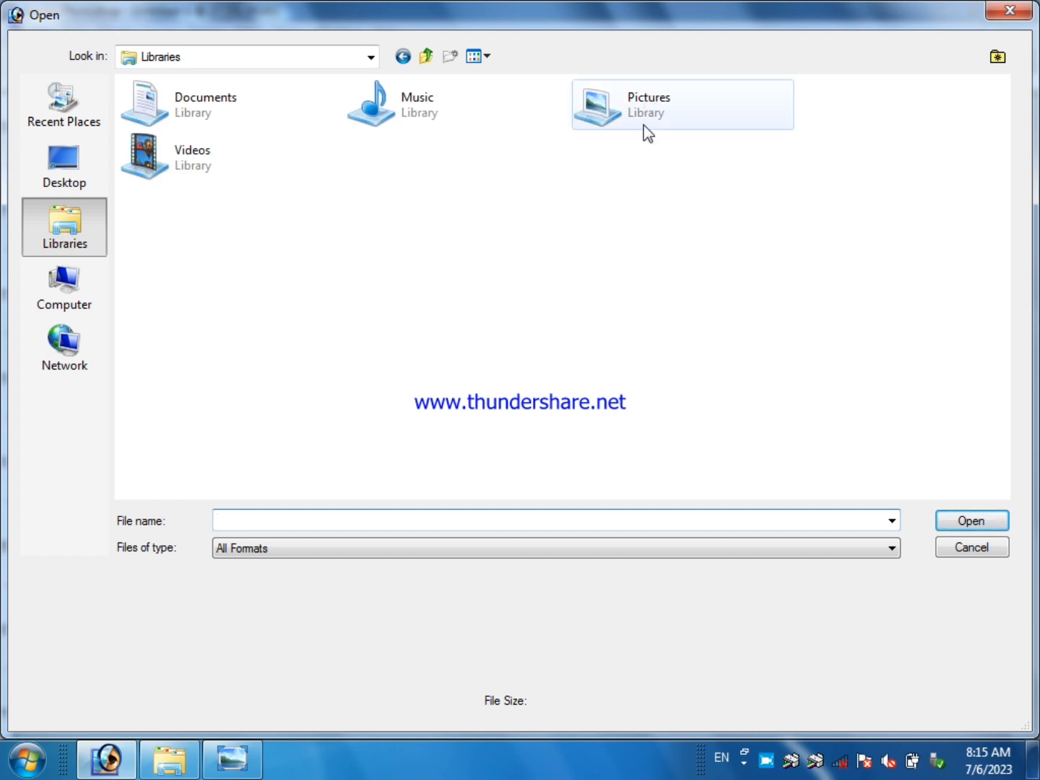
pyautogui.click(642, 130)
pyautogui.click(993, 523)
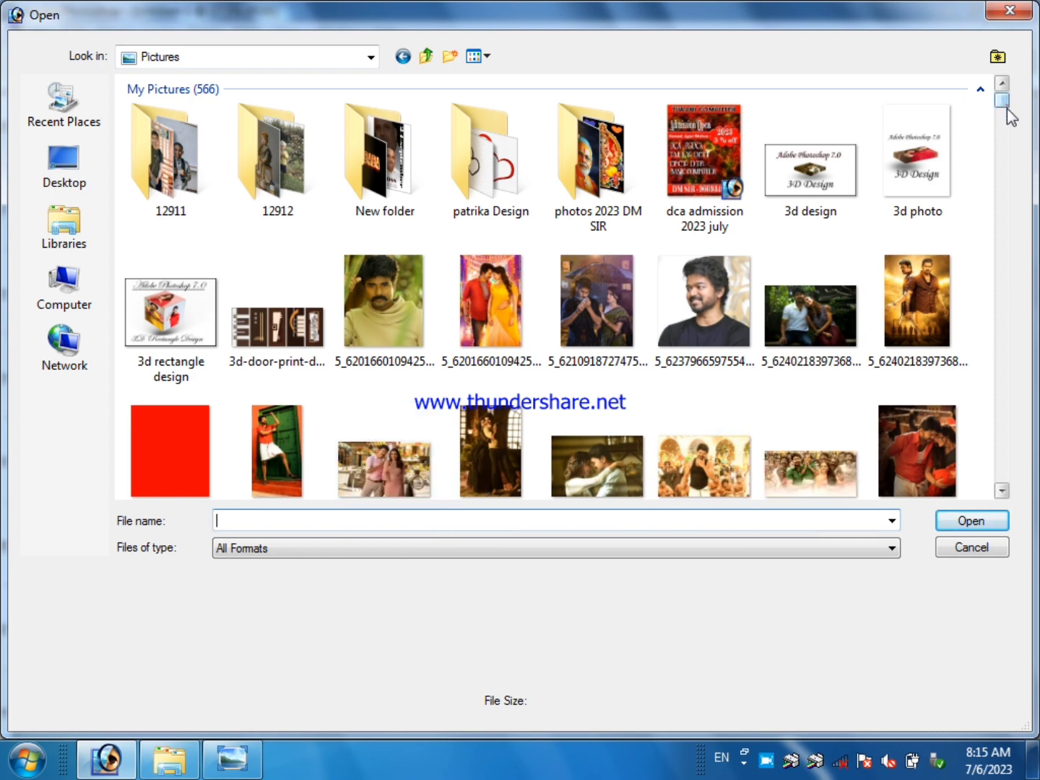
pyautogui.scroll(-1, 1010, 115)
pyautogui.scroll(-1, 1010, 115)
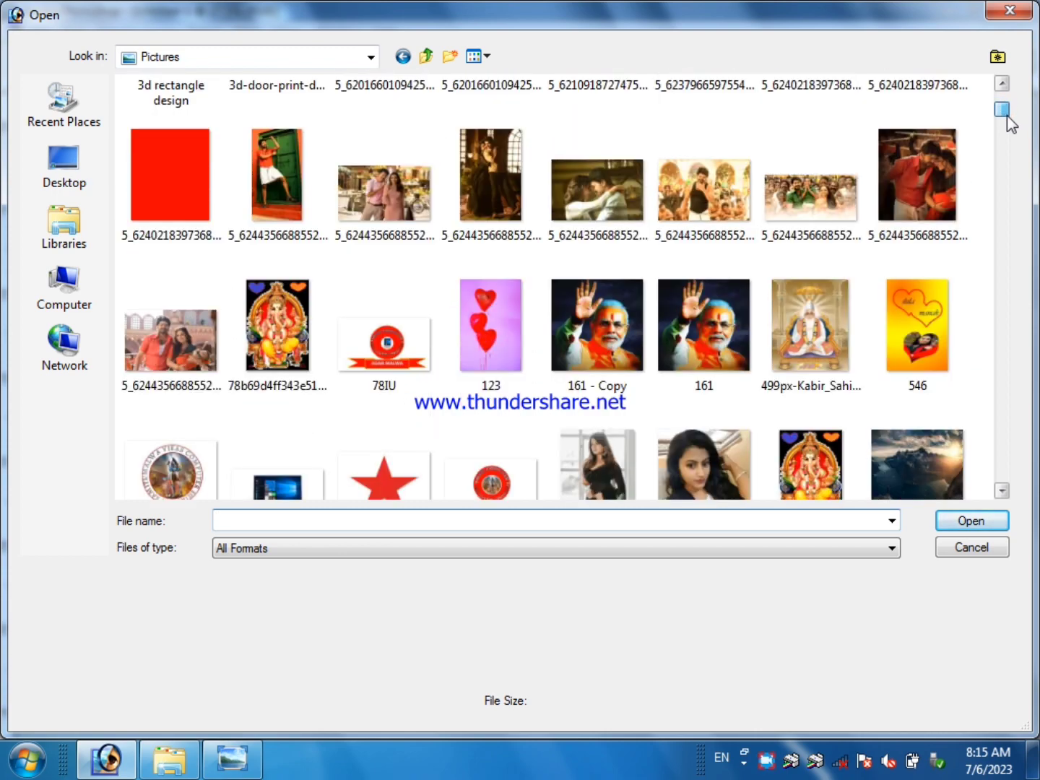
pyautogui.click(489, 293)
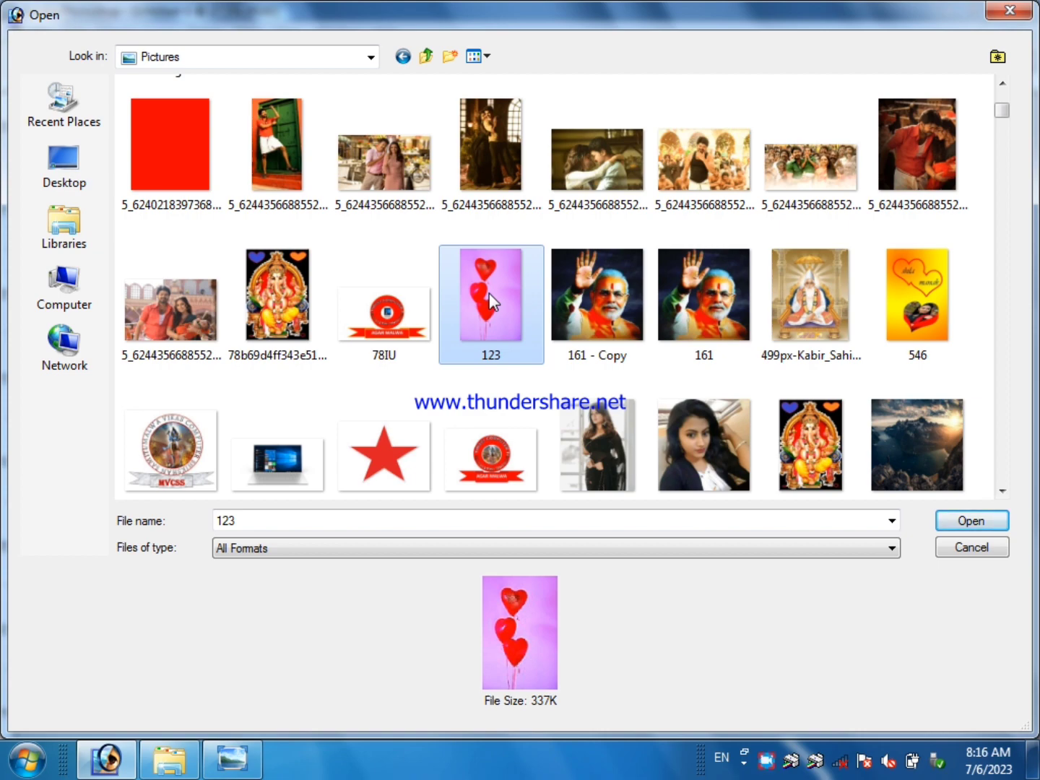
pyautogui.click(991, 521)
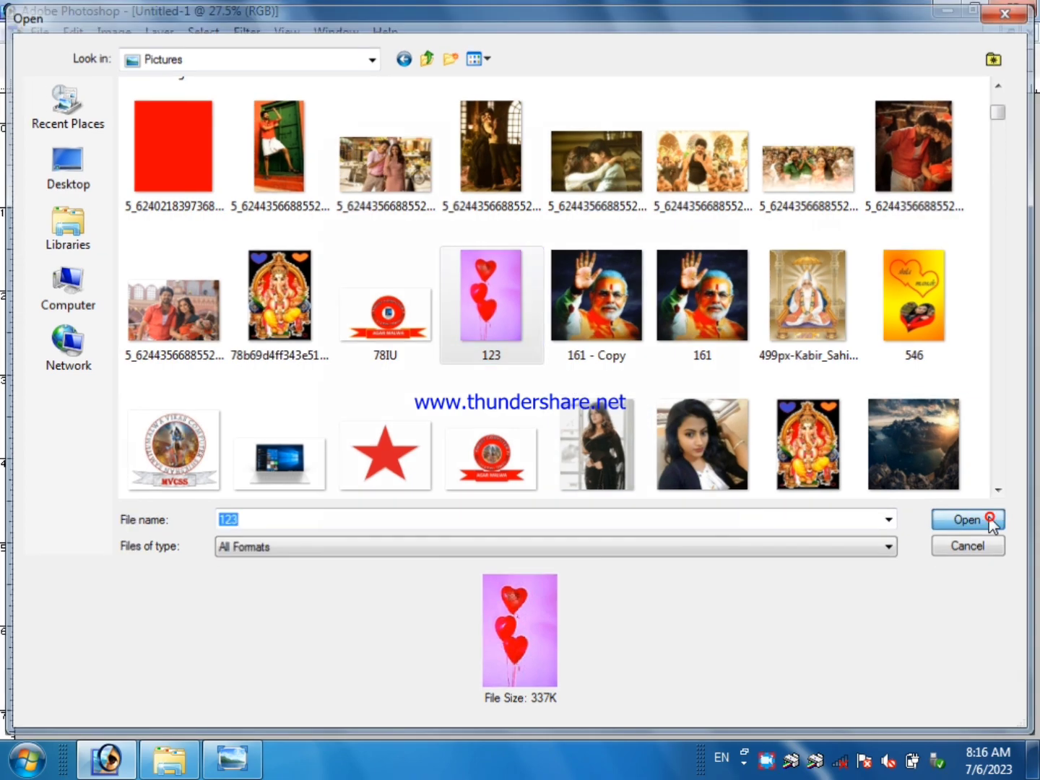
# Move the balloon image window beside the blue document, choose the Magic Wand tool, and maximize the balloon image.
pyautogui.moveTo(224, 102); pyautogui.dragTo(599, 103)
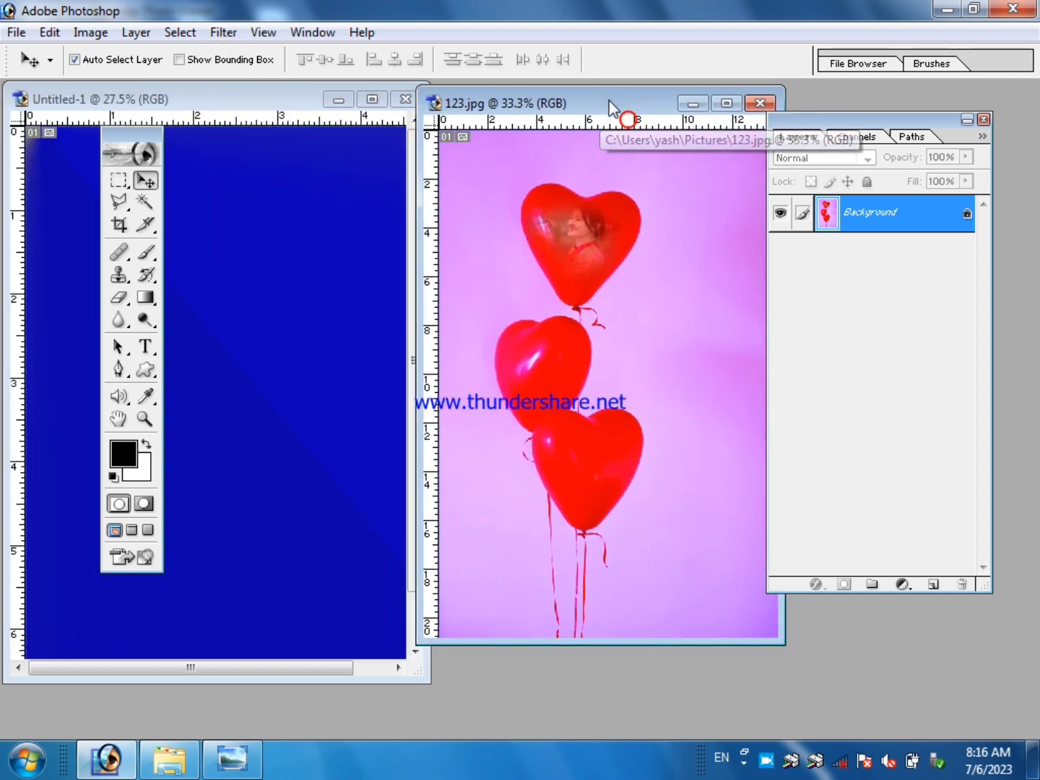
pyautogui.click(145, 202)
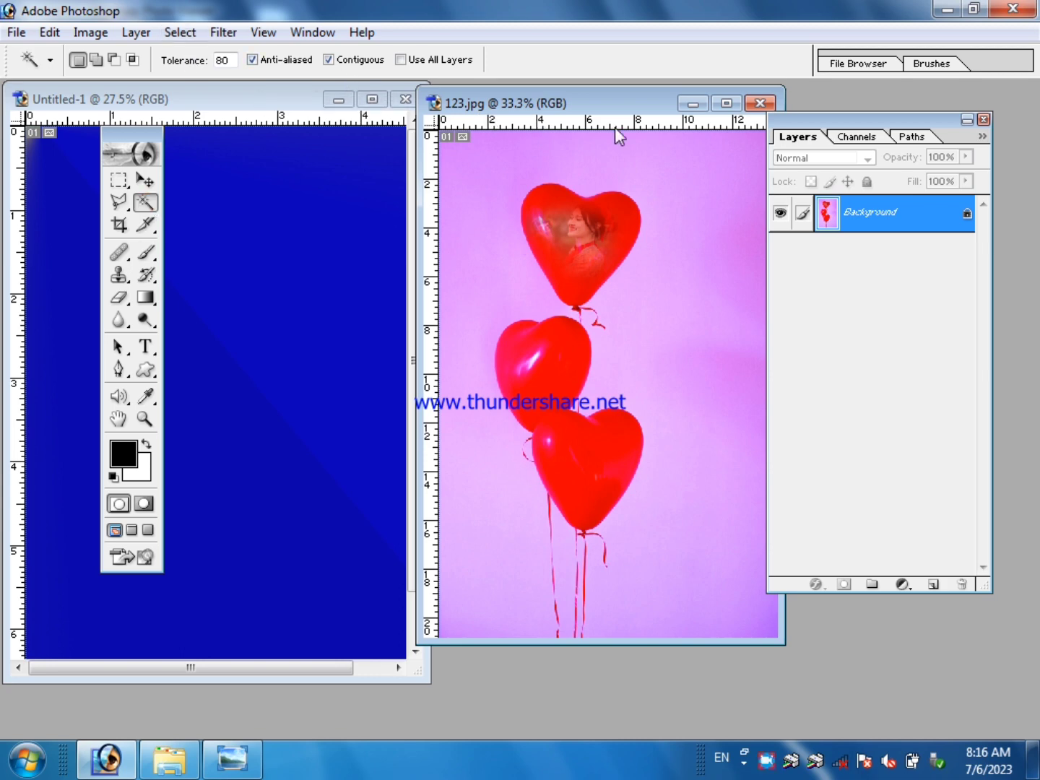
pyautogui.click(727, 103)
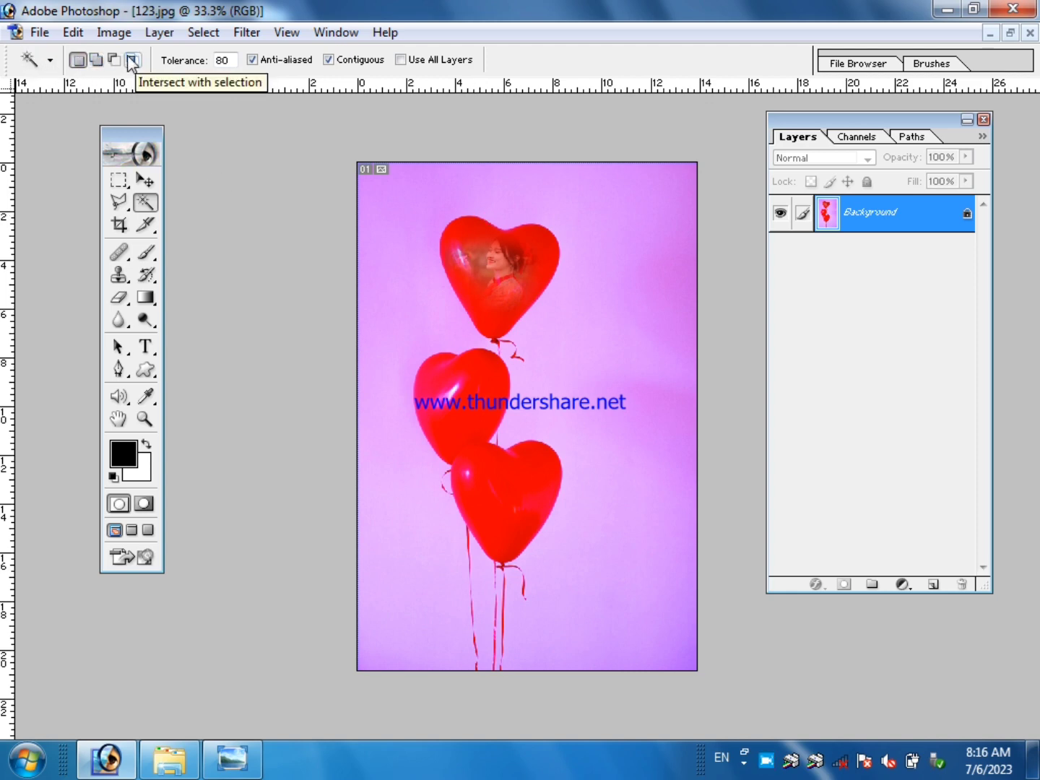
# Try selecting the purple background with the Magic Wand at tolerance 50, adding the missed areas, and clear the selection.
pyautogui.click(83, 64)
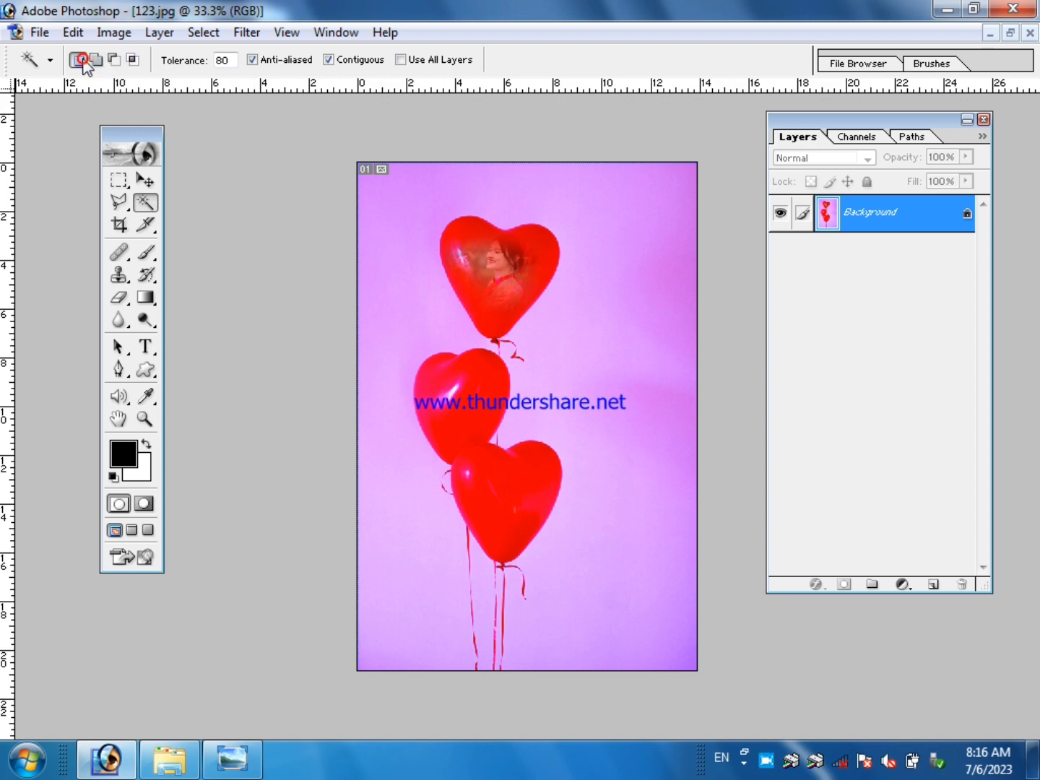
pyautogui.doubleClick(232, 59)
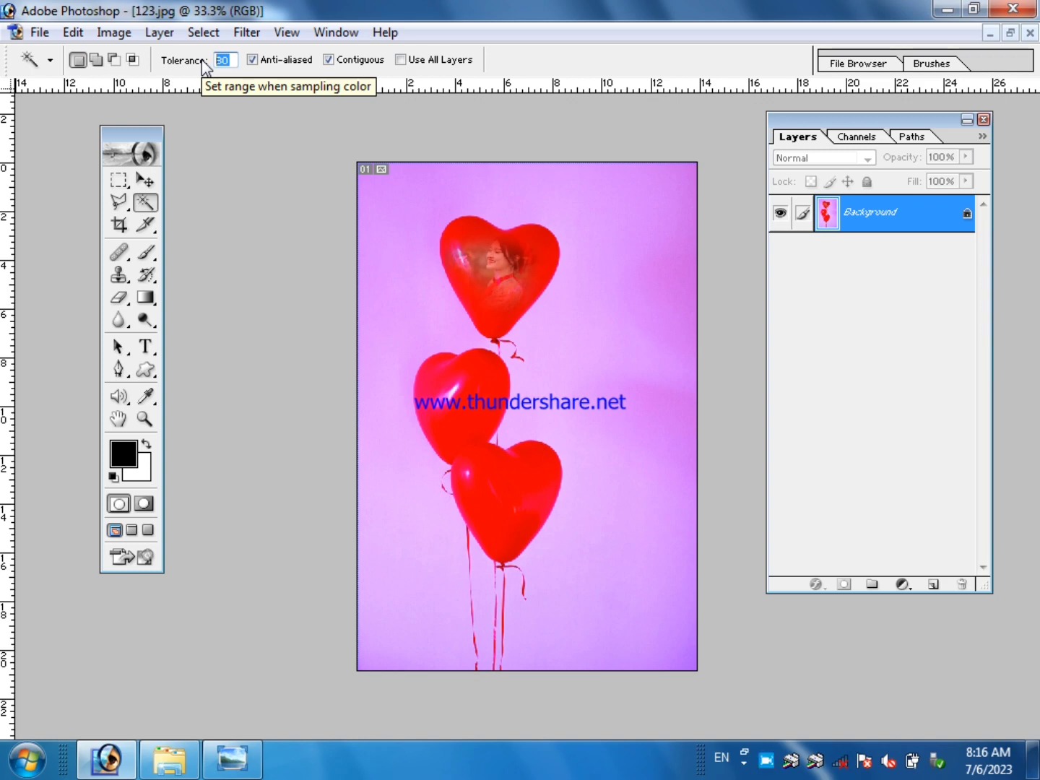
pyautogui.write('5')
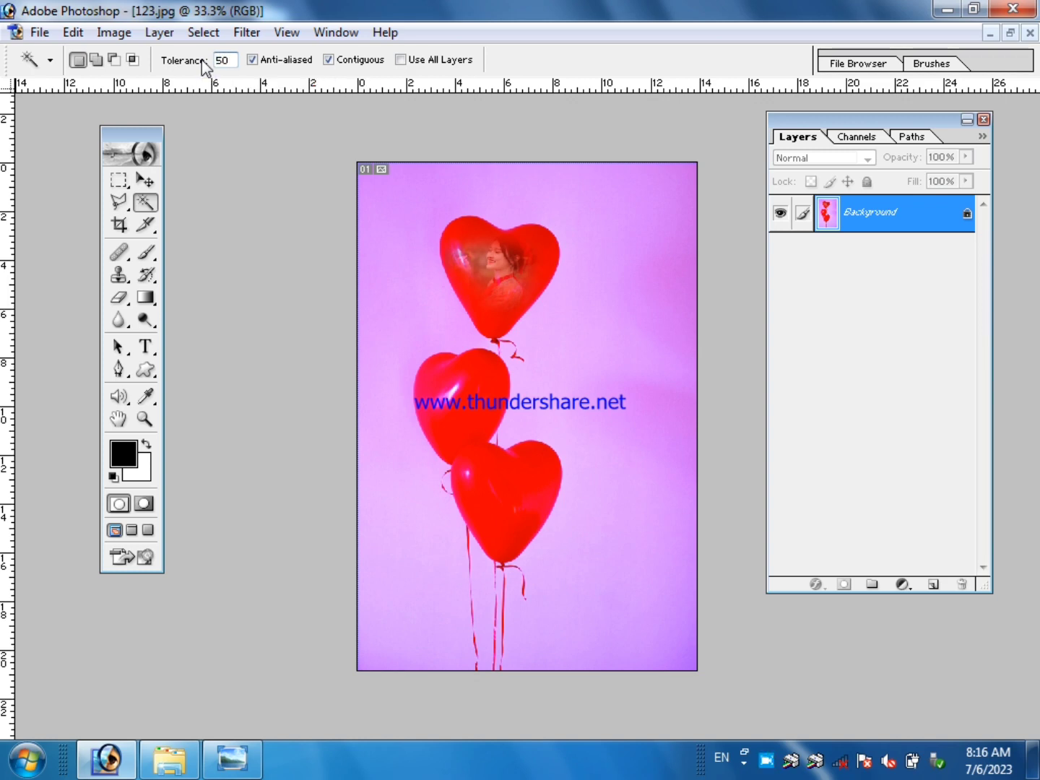
pyautogui.click(593, 327)
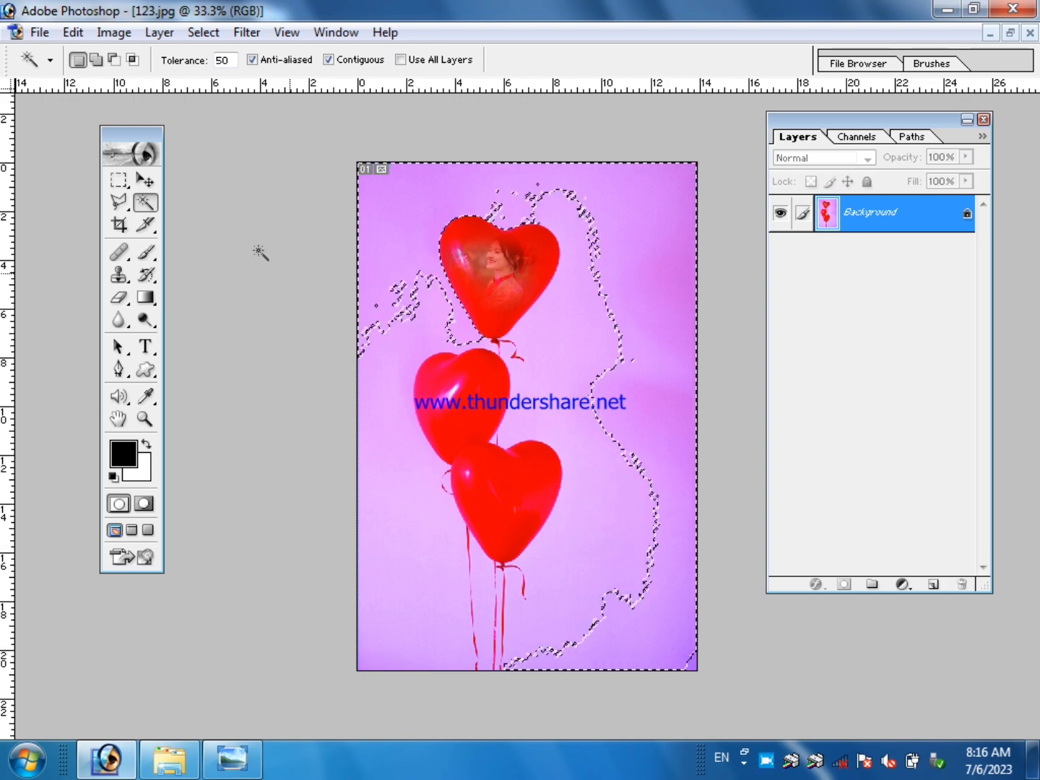
pyautogui.click(96, 61)
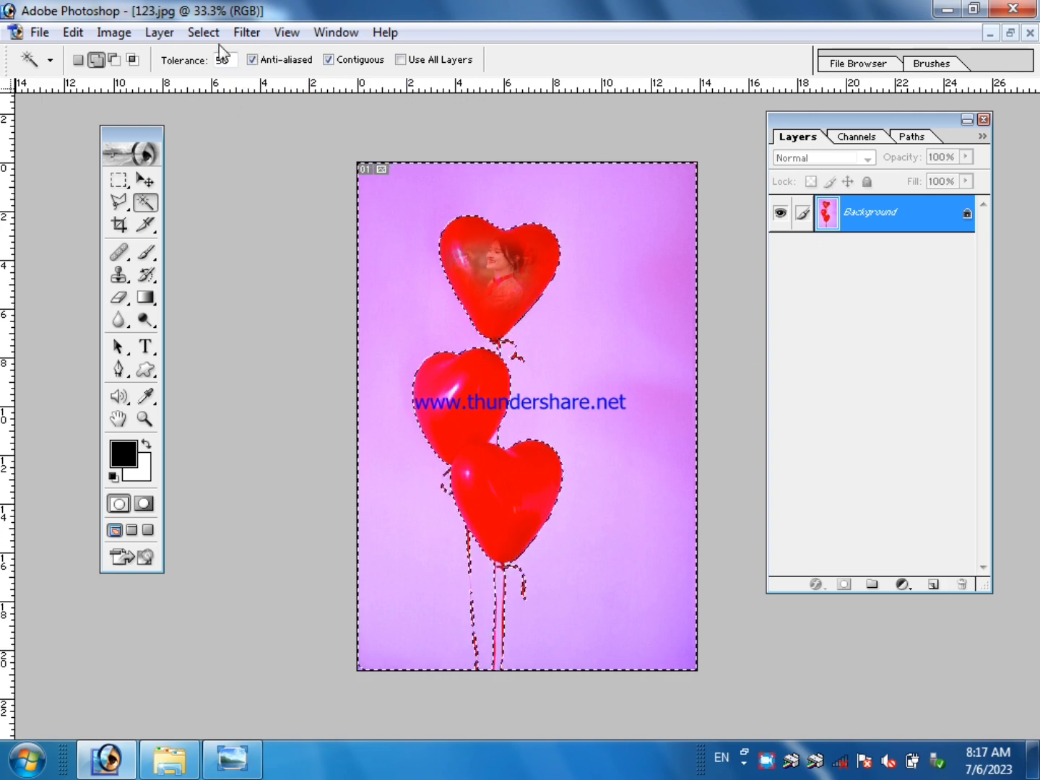
pyautogui.click(205, 33)
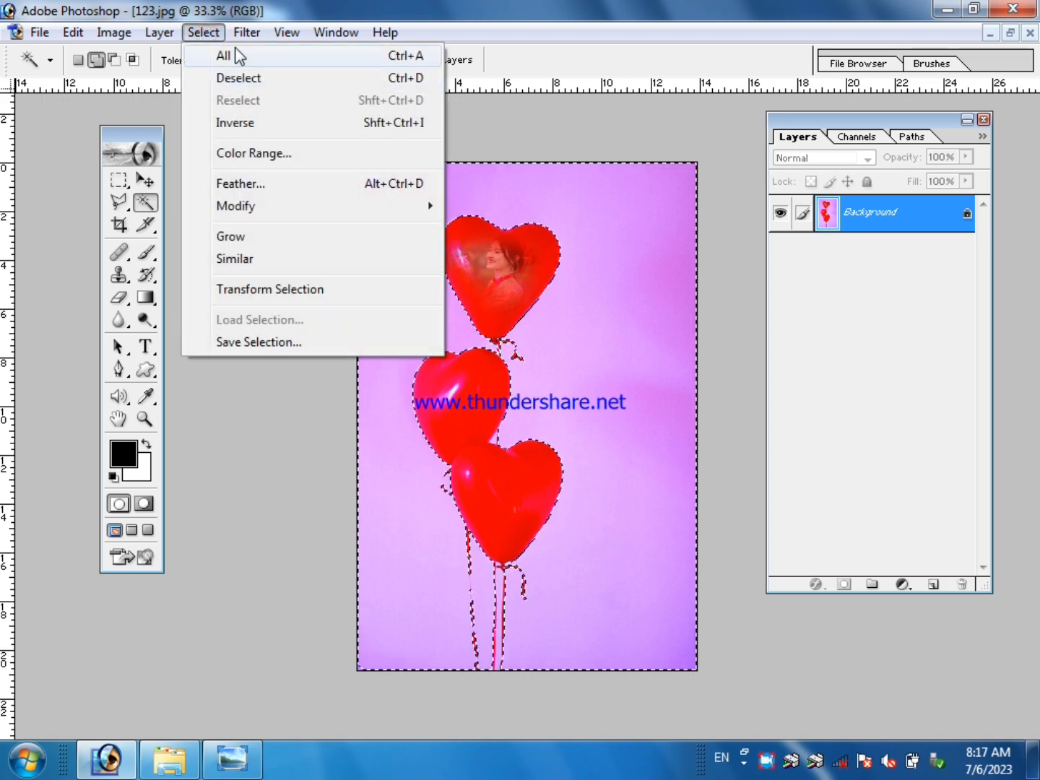
pyautogui.click(236, 88)
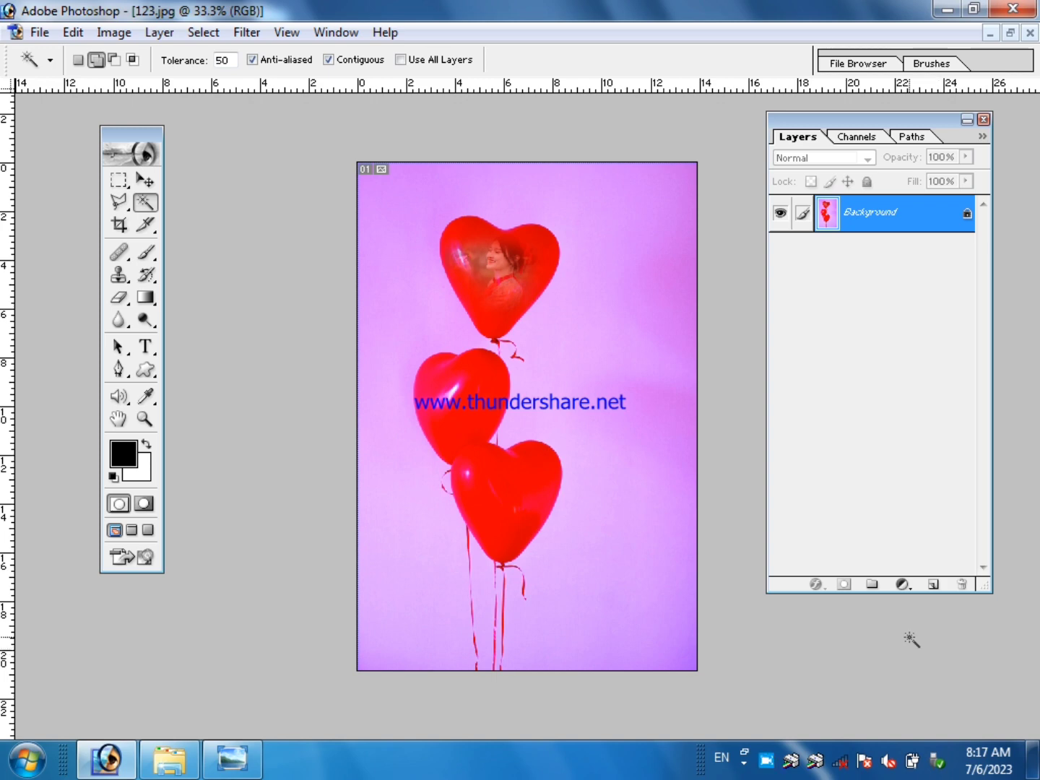
# Select the purple background around the balloons as a new selection, using the Magic Wand at tolerance 80.
pyautogui.doubleClick(229, 59)
pyautogui.click(78, 59)
pyautogui.click(620, 233)
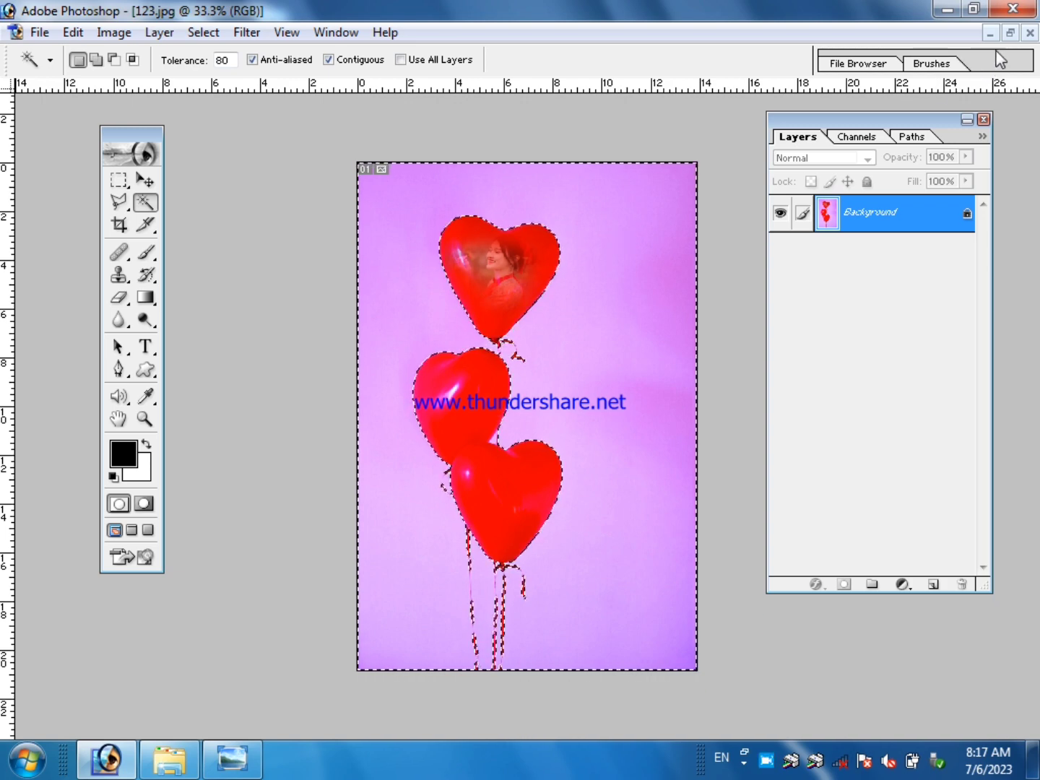
# Copy the selected purple background into the blue document with the Move tool and position it on the canvas.
pyautogui.click(1012, 34)
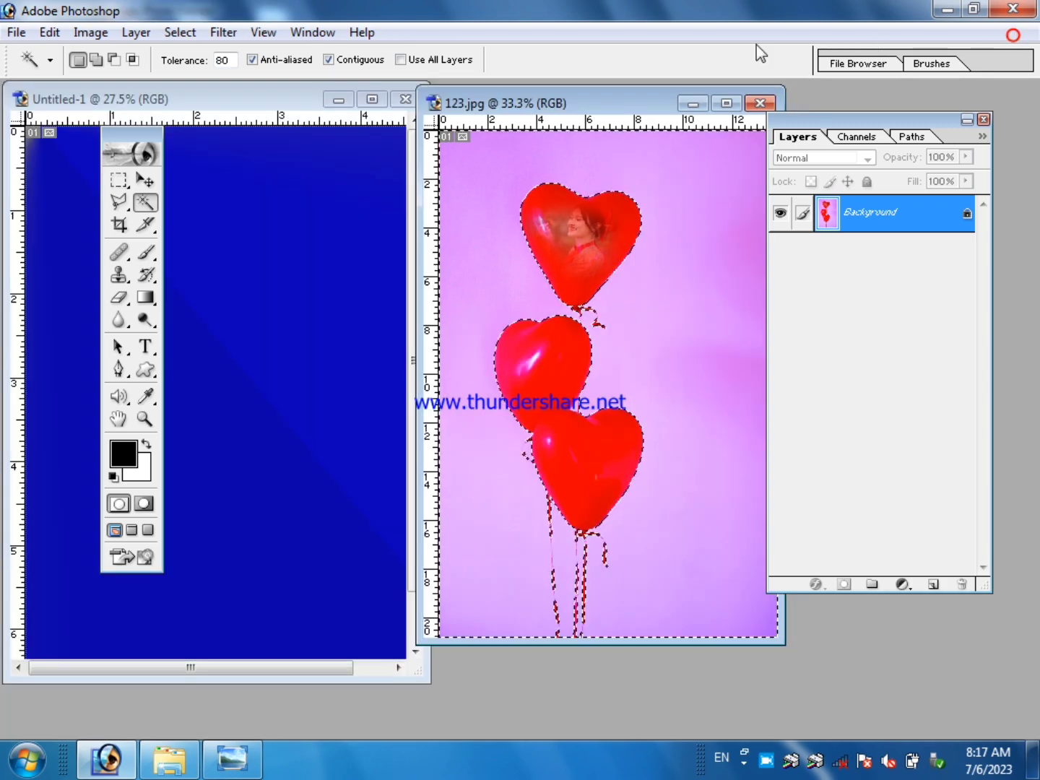
pyautogui.moveTo(563, 108); pyautogui.dragTo(589, 110)
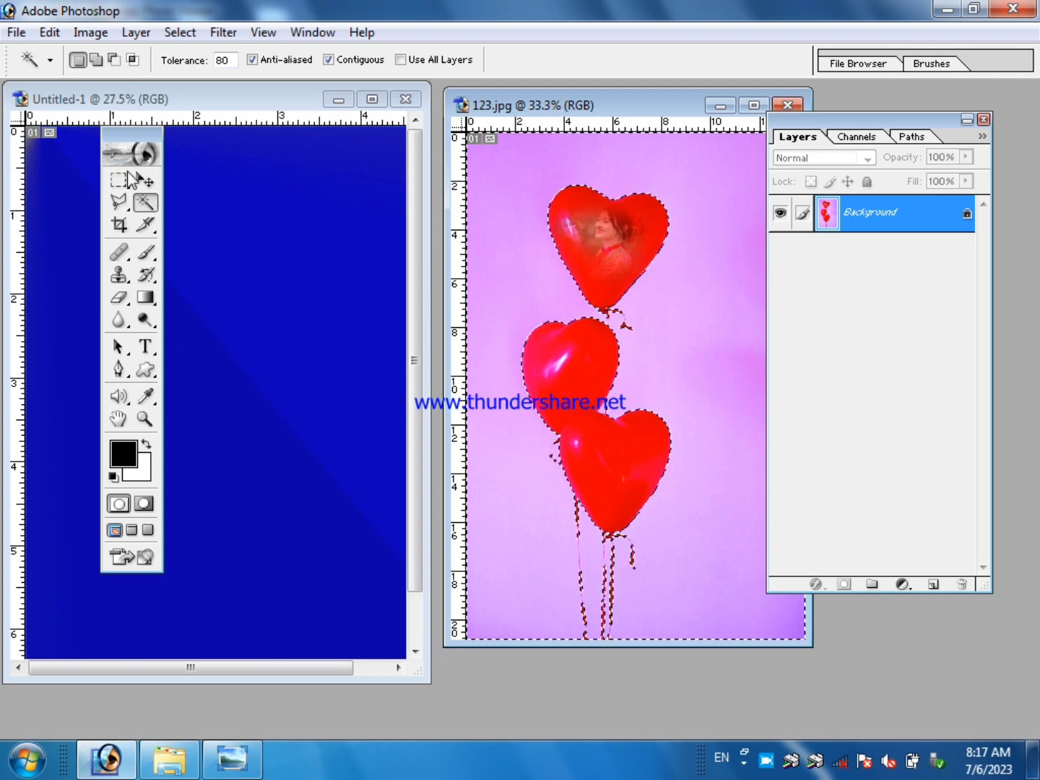
pyautogui.click(143, 180)
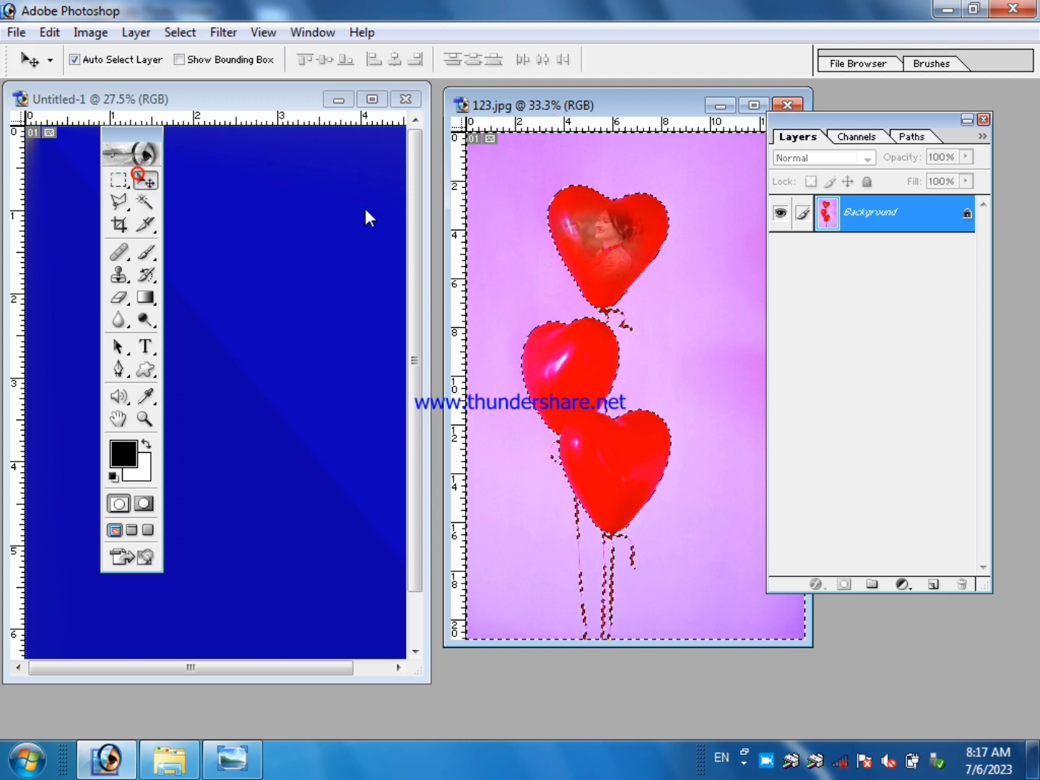
pyautogui.moveTo(525, 210); pyautogui.dragTo(177, 218)
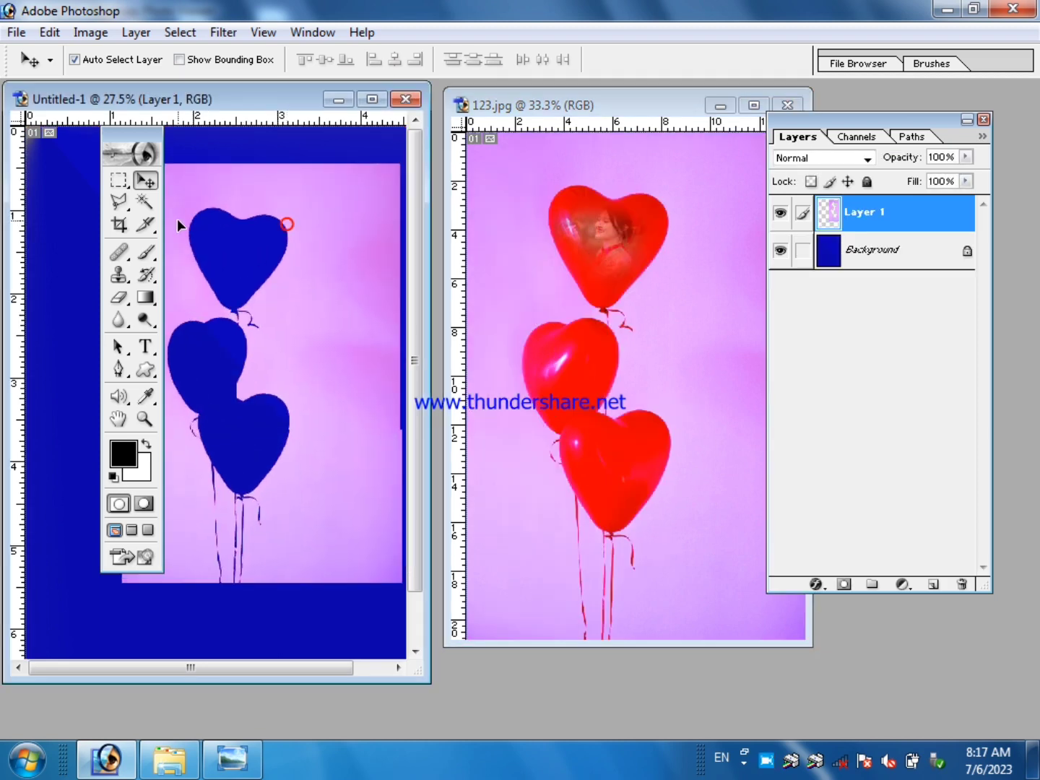
pyautogui.moveTo(312, 196)
pyautogui.mouseDown()
pyautogui.moveTo(338, 220)
pyautogui.moveTo(329, 251)
pyautogui.moveTo(302, 250)
pyautogui.moveTo(306, 220)
pyautogui.mouseUp()
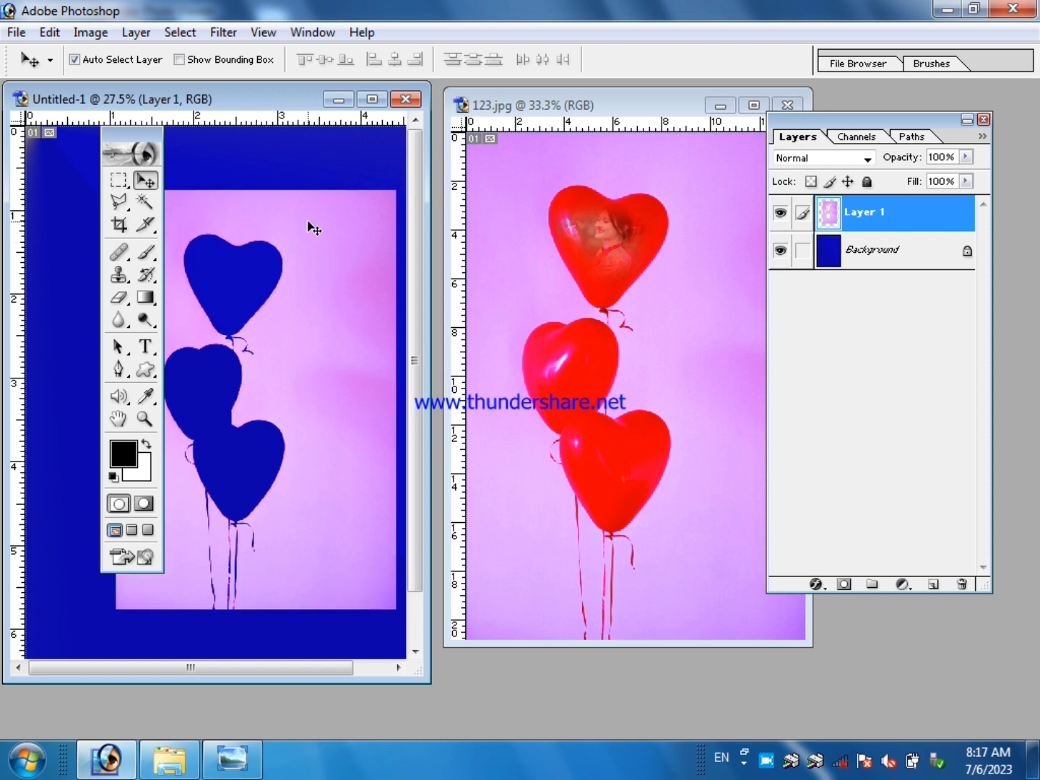
# Invert the selection in the balloon image and copy the heart balloons into the blue document, placing them near its left edge.
pyautogui.click(638, 162)
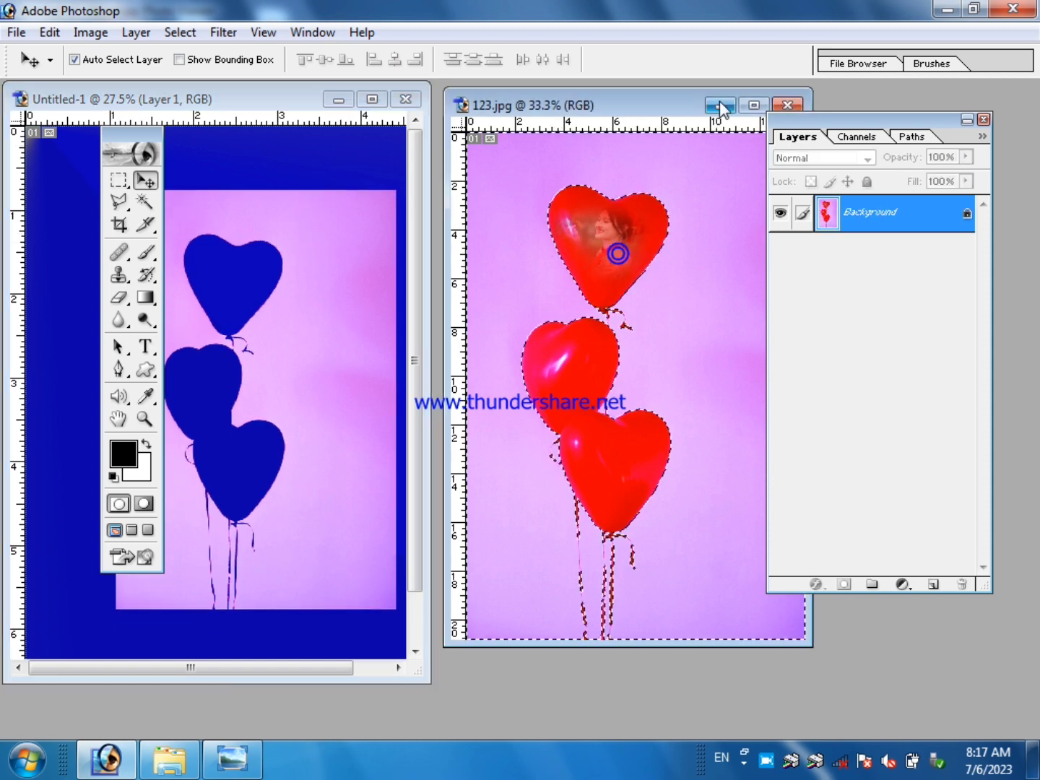
pyautogui.click(753, 108)
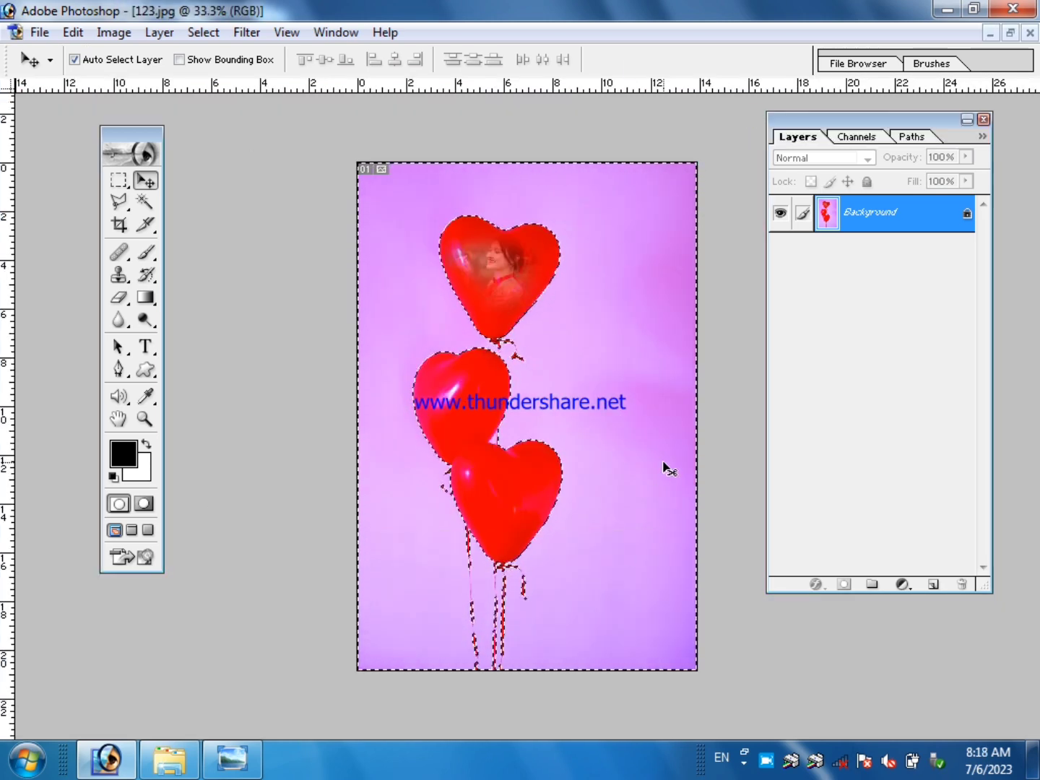
pyautogui.click(203, 33)
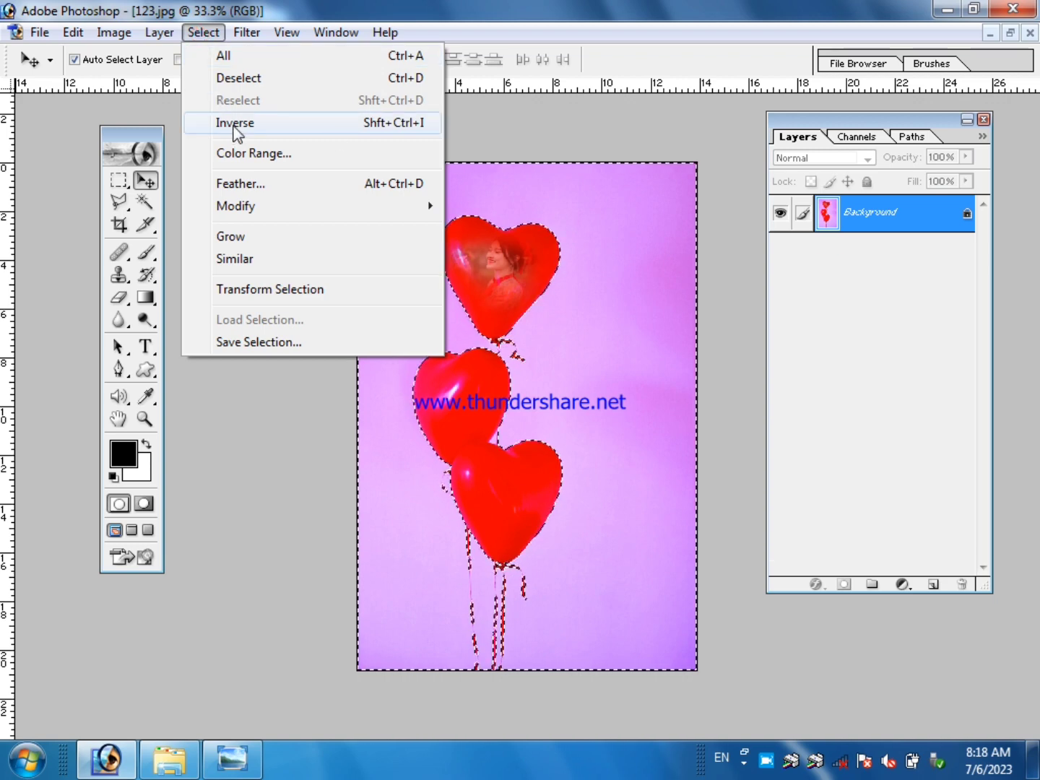
pyautogui.click(394, 124)
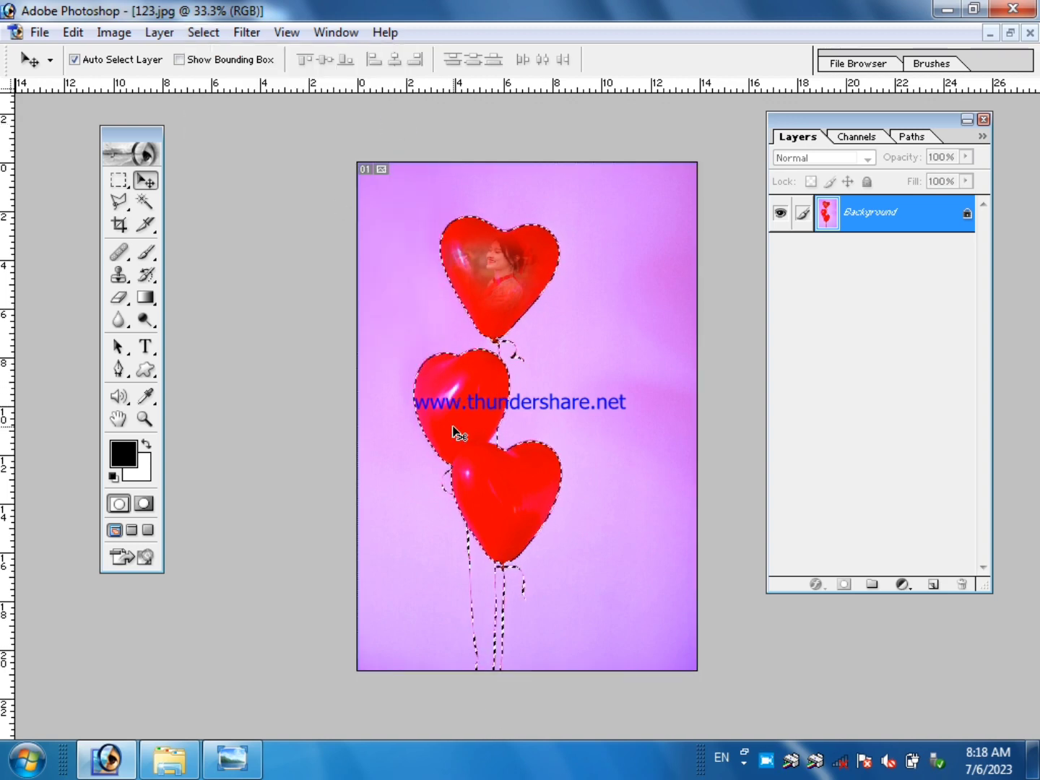
pyautogui.click(1009, 33)
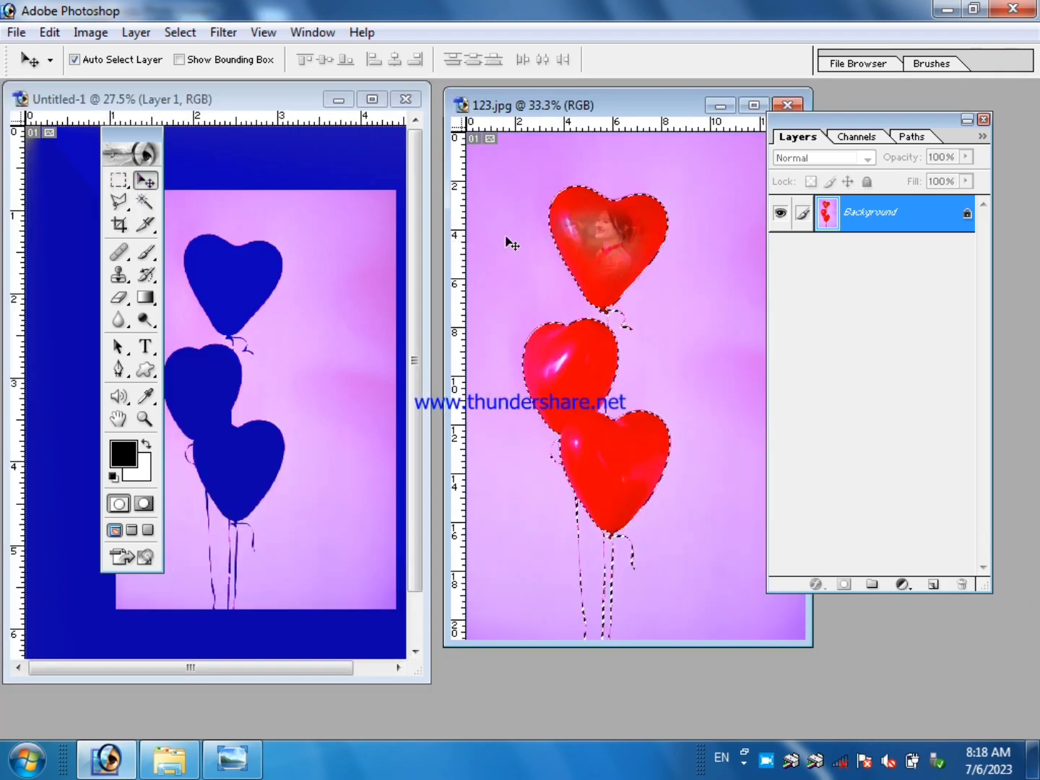
pyautogui.moveTo(610, 240); pyautogui.dragTo(278, 233)
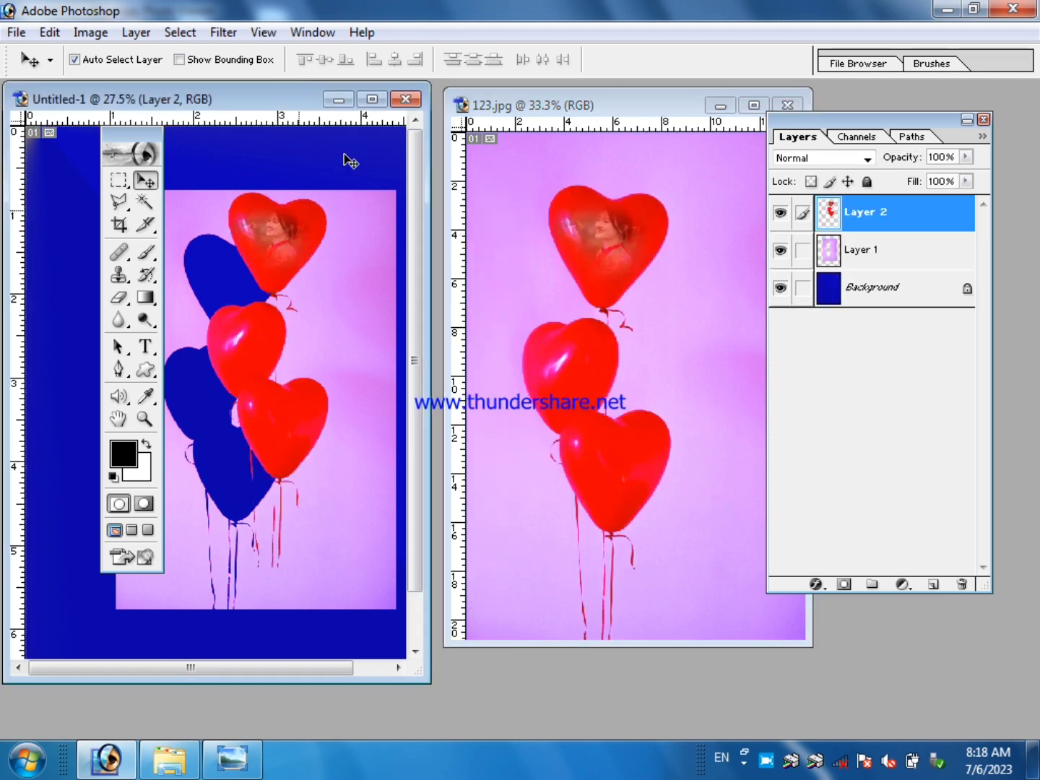
pyautogui.click(369, 102)
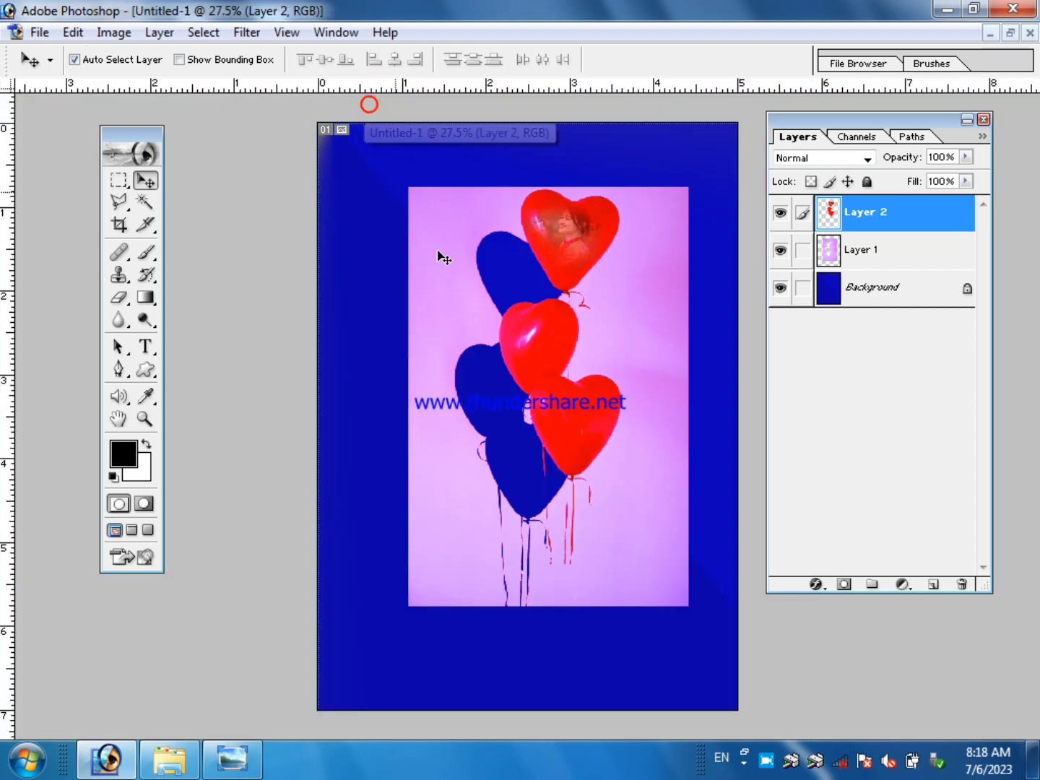
pyautogui.moveTo(569, 244); pyautogui.dragTo(396, 359)
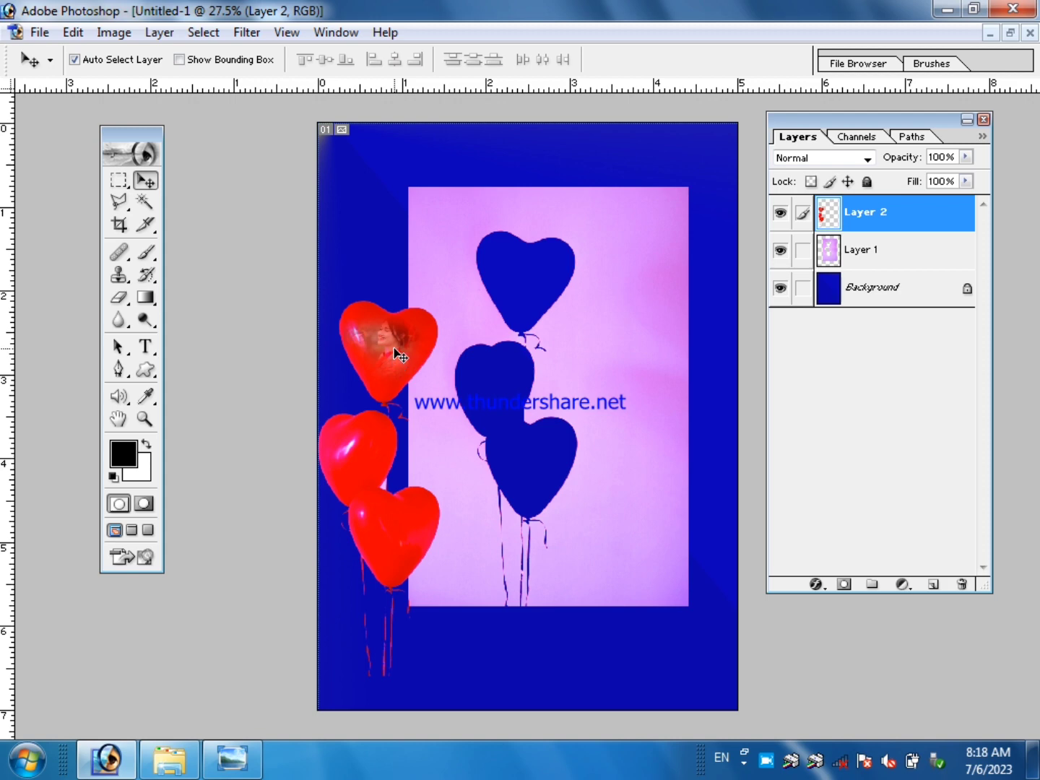
# Delete the purple background layer, Layer 1, and move the heart balloons right of the canvas's center.
pyautogui.click(626, 364)
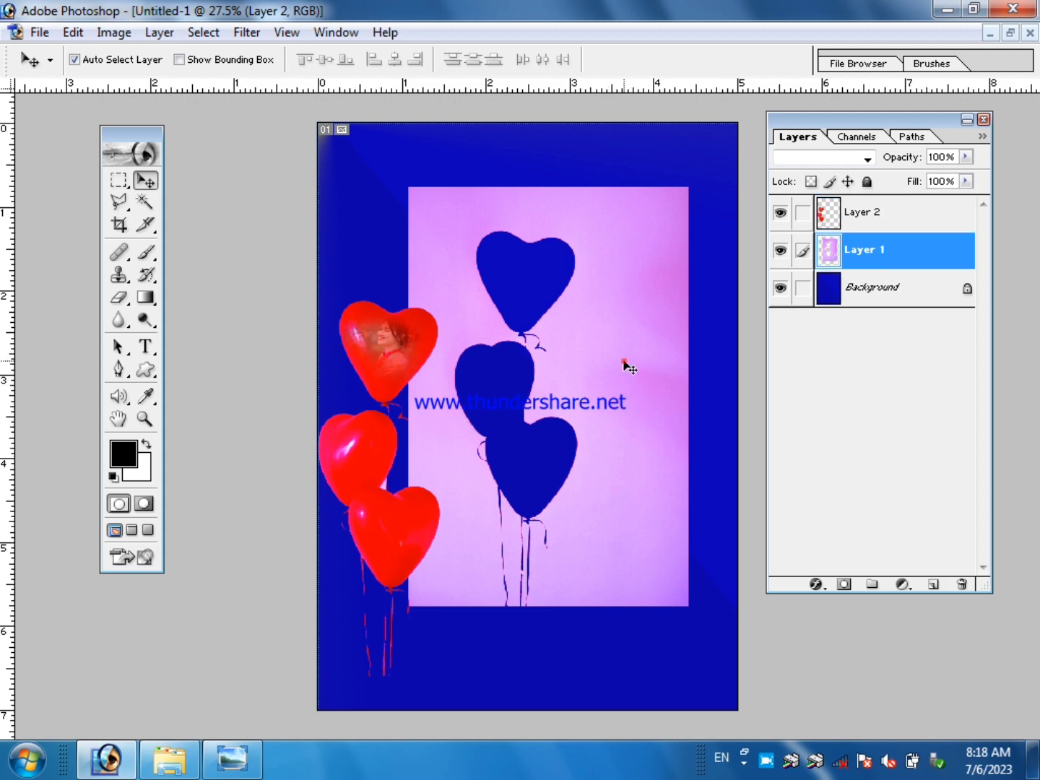
pyautogui.click(963, 587)
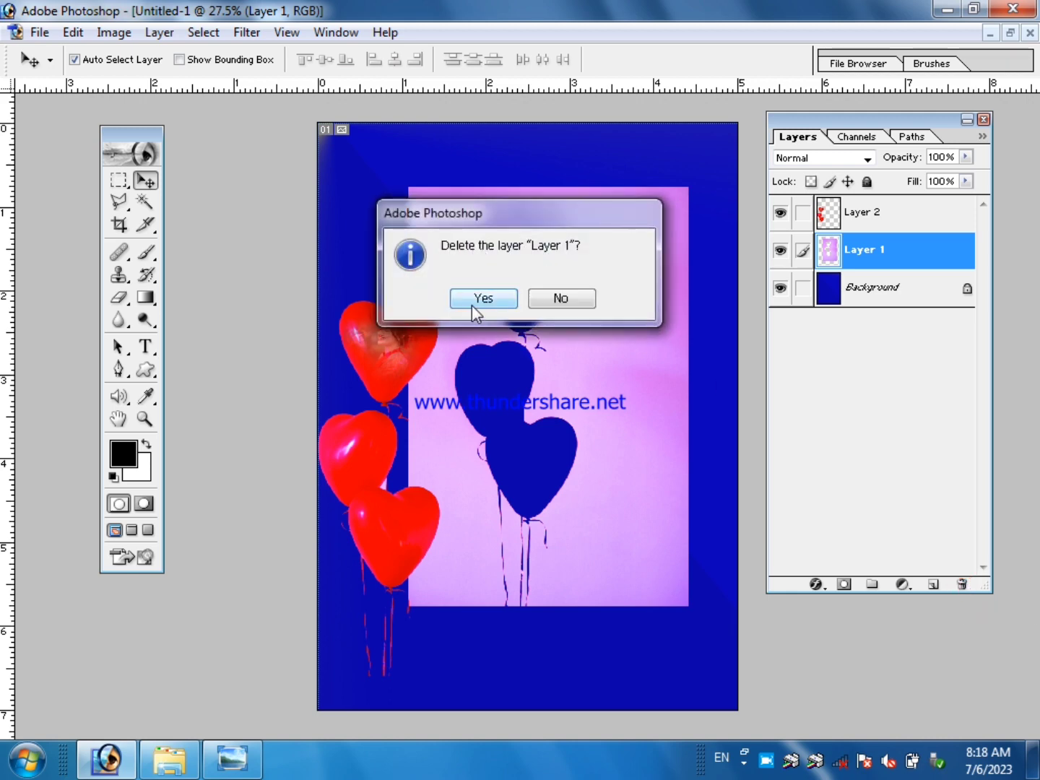
pyautogui.click(474, 306)
pyautogui.click(393, 363)
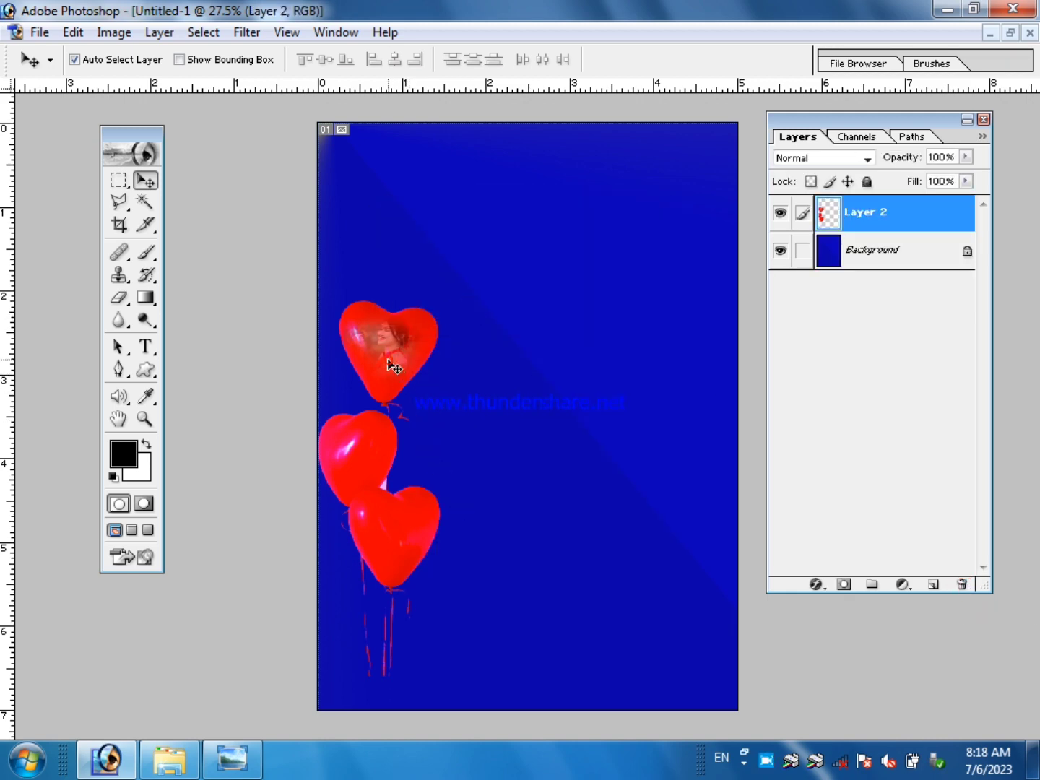
pyautogui.moveTo(382, 358); pyautogui.dragTo(596, 345)
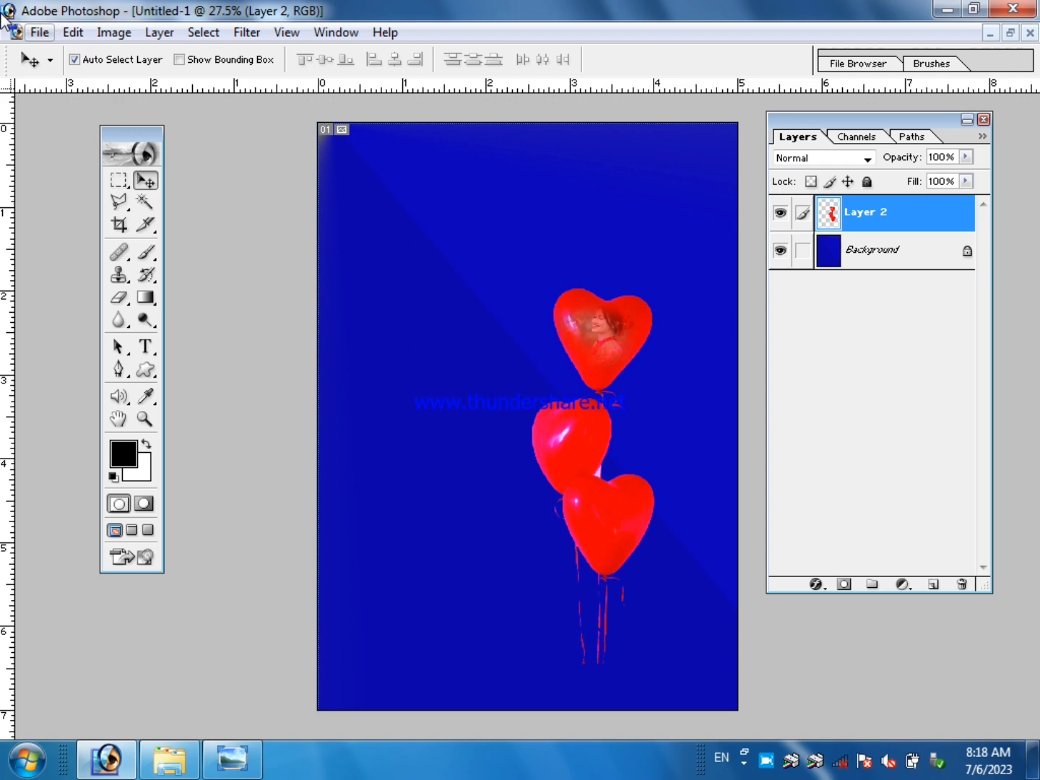
# Turn off Auto Select Layer and move the heart balloons to the left side of the canvas.
pyautogui.click(104, 61)
pyautogui.moveTo(604, 346); pyautogui.dragTo(441, 313)
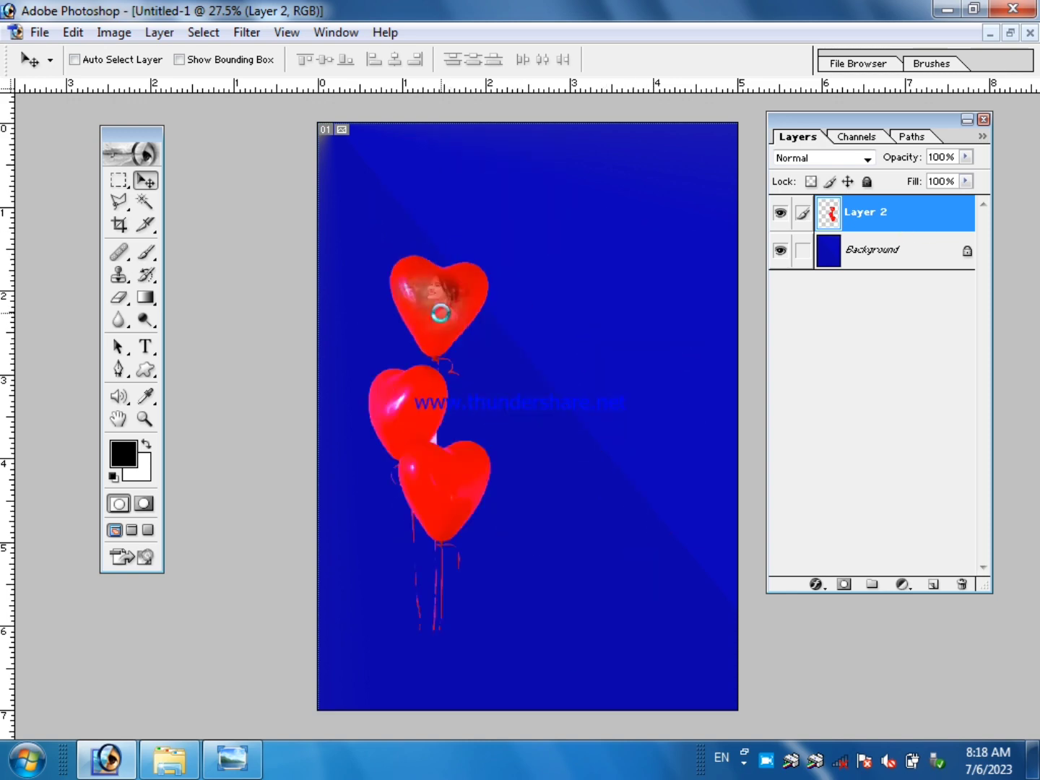
pyautogui.moveTo(721, 671)
pyautogui.mouseDown()
pyautogui.moveTo(800, 636)
pyautogui.moveTo(664, 670)
pyautogui.moveTo(804, 729)
pyautogui.moveTo(703, 453)
pyautogui.moveTo(690, 627)
pyautogui.moveTo(706, 659)
pyautogui.mouseUp()
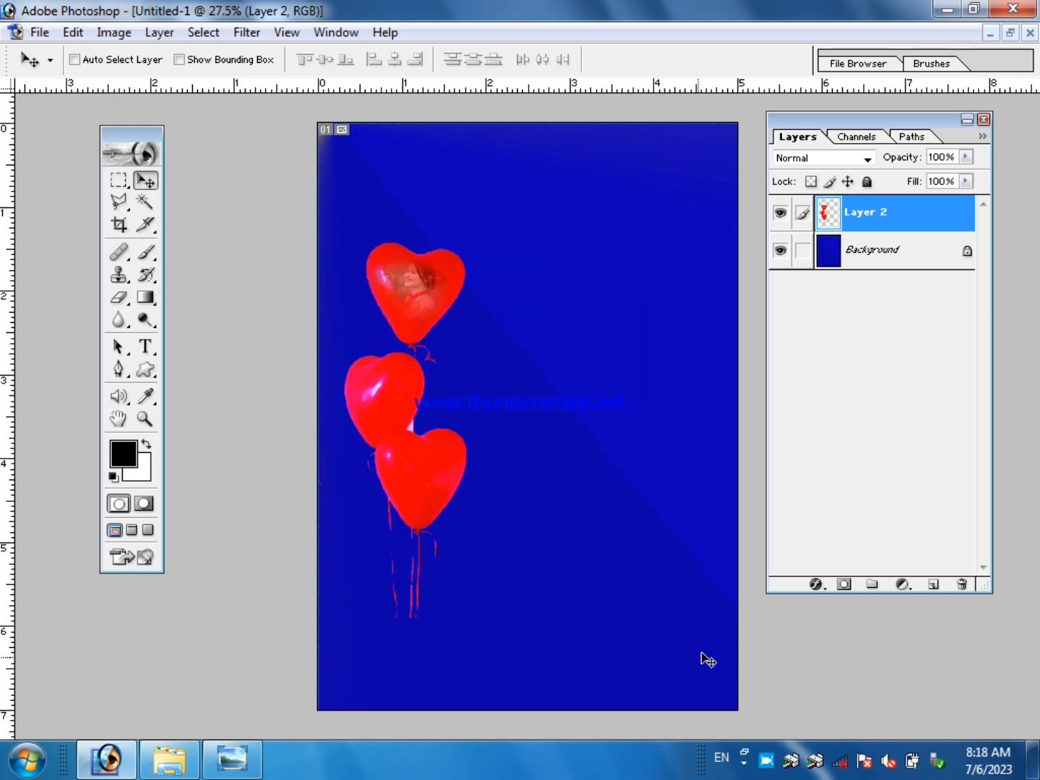
# Try to move content on the canvas with the locked Background layer active and Auto Select Layer off.
pyautogui.click(885, 255)
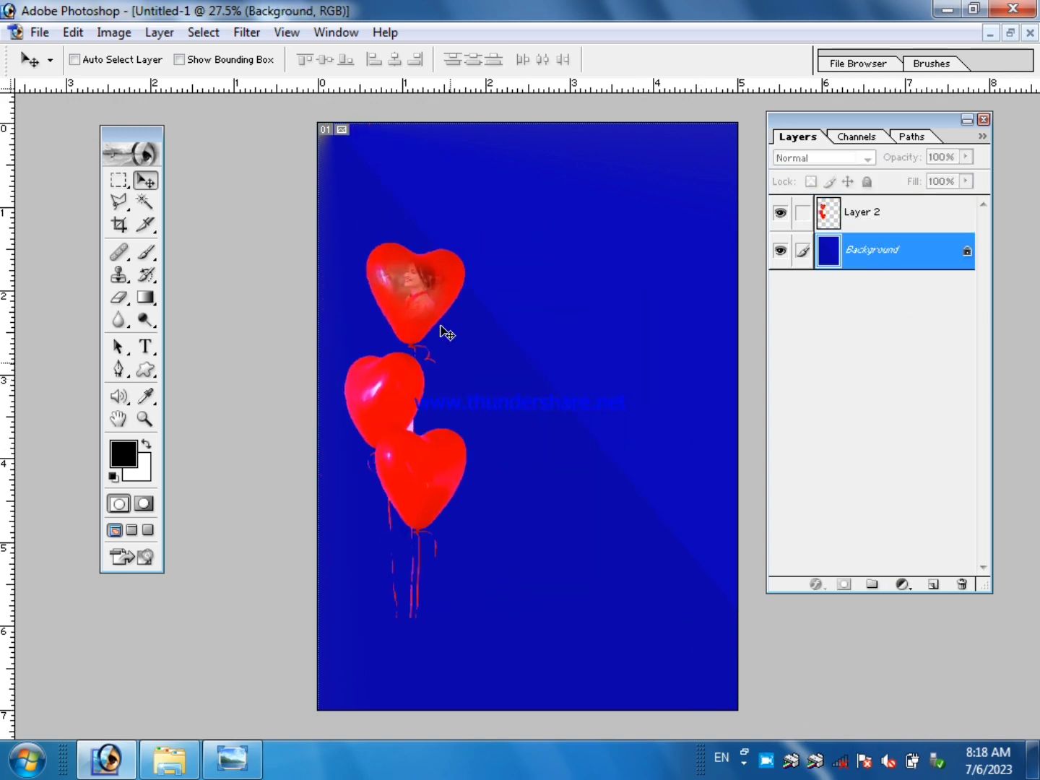
pyautogui.click(568, 426)
pyautogui.click(675, 304)
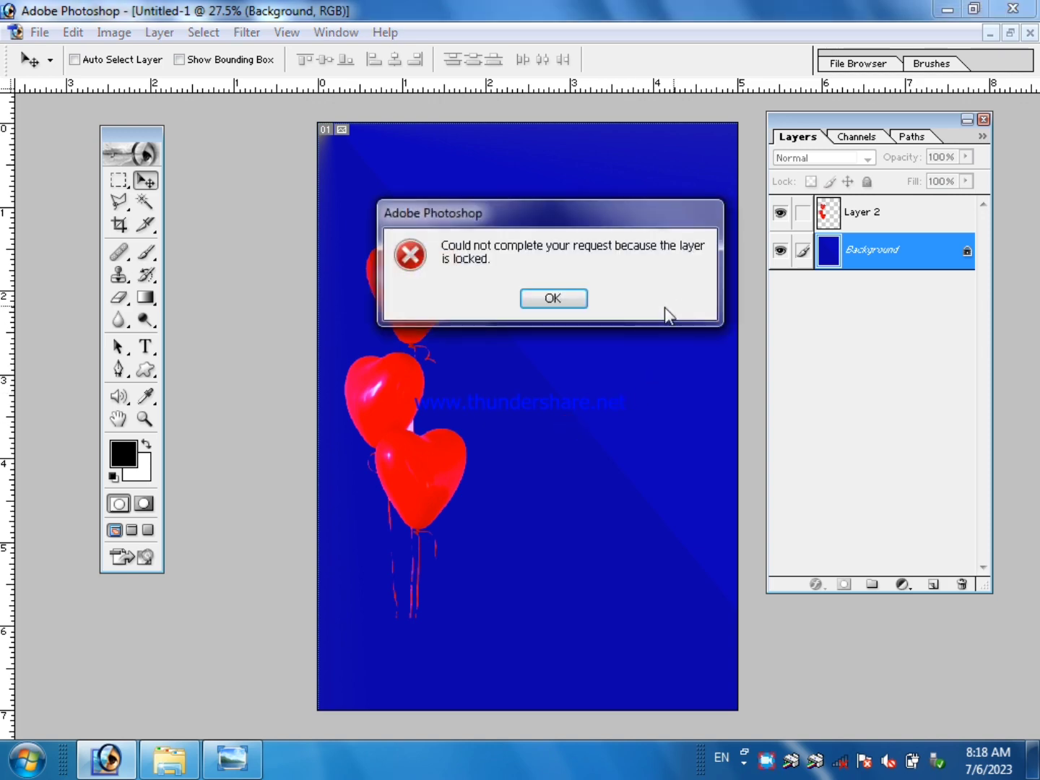
pyautogui.click(559, 299)
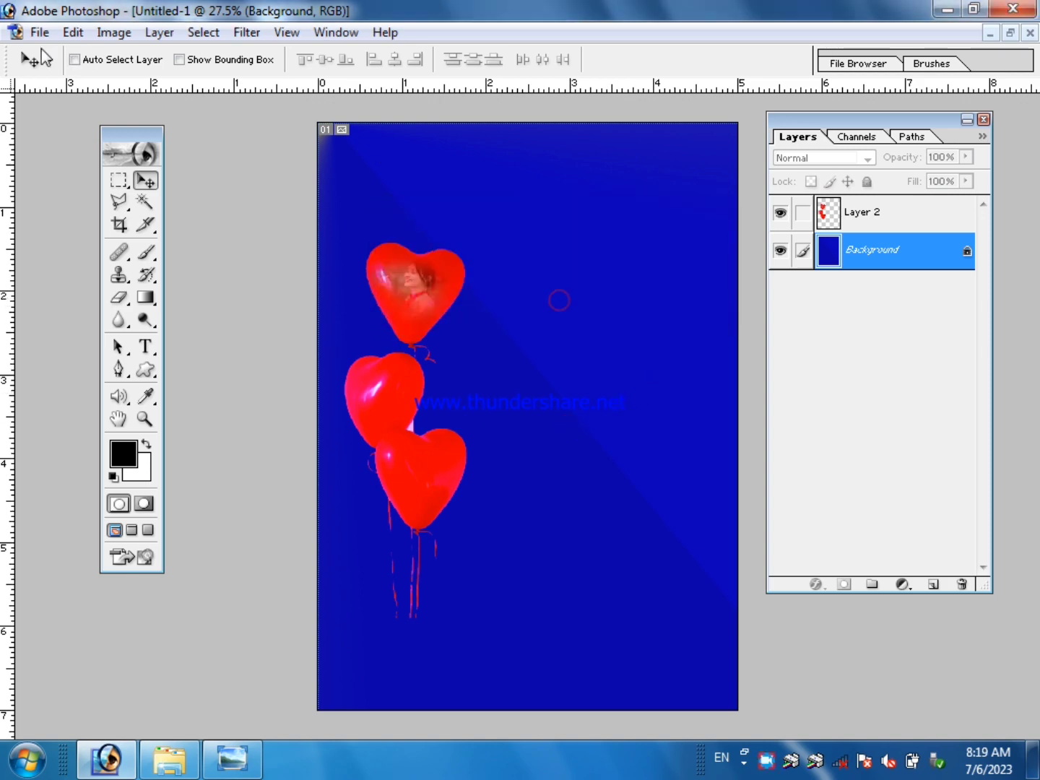
# Turn Auto Select Layer back on and move the heart balloons to the upper center of the canvas.
pyautogui.click(97, 64)
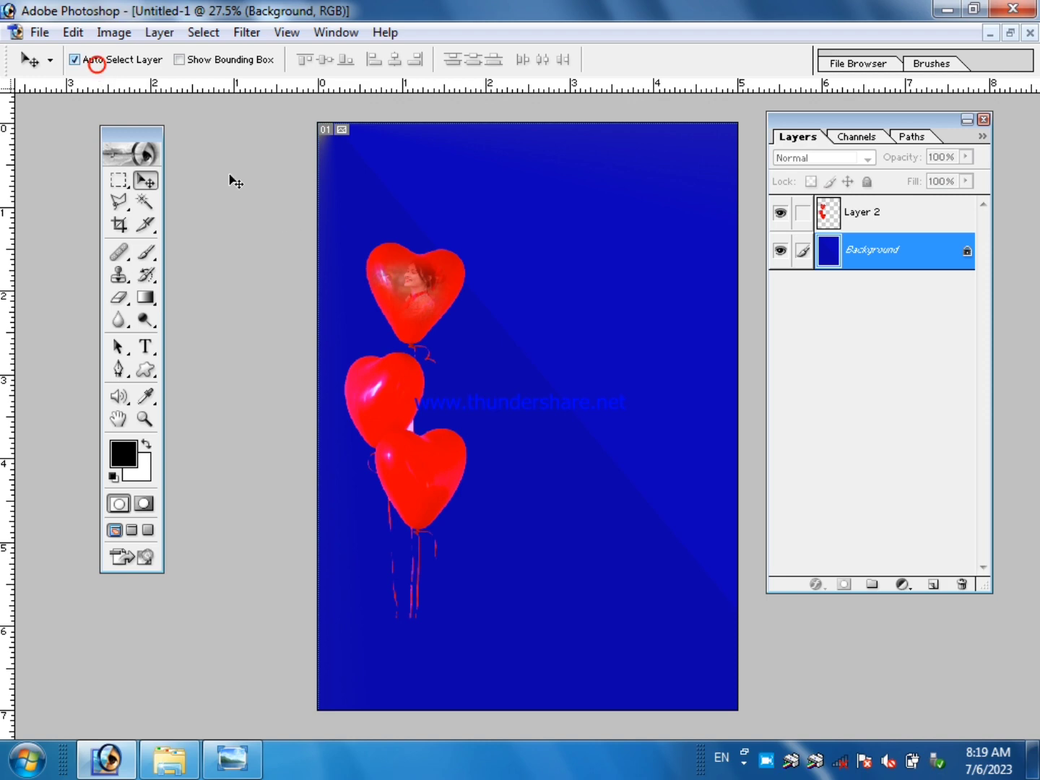
pyautogui.click(415, 305)
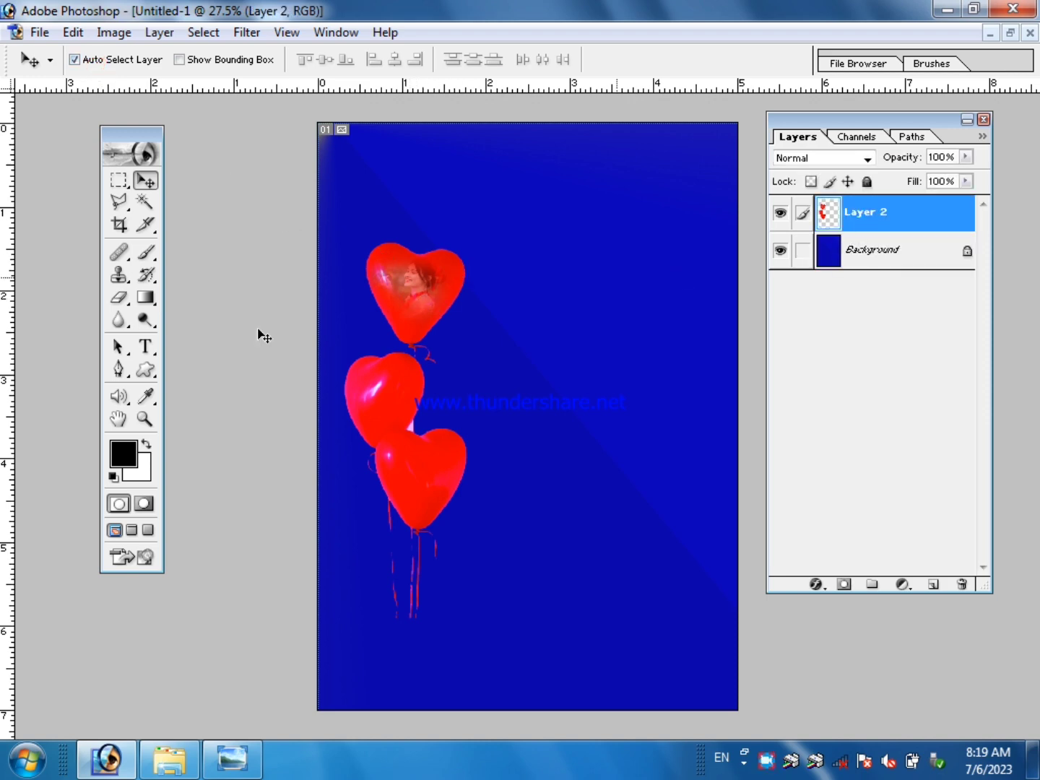
pyautogui.moveTo(424, 309); pyautogui.dragTo(540, 202)
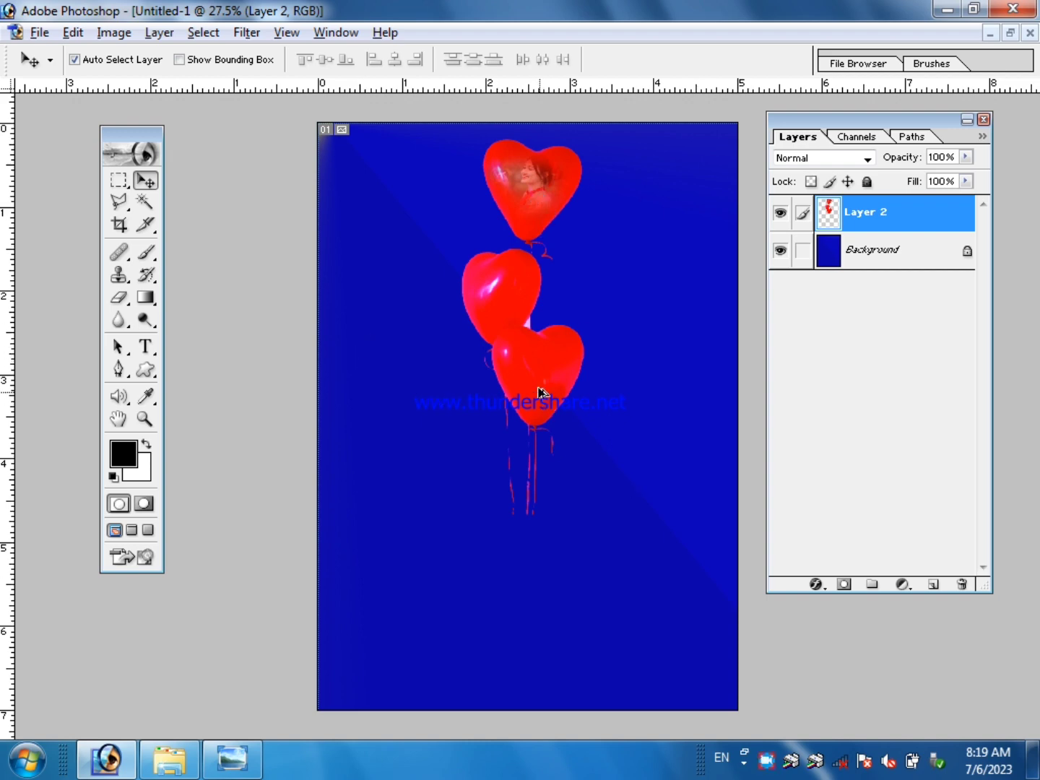
# Duplicate the heart balloons and place the copy lower on the canvas, slightly to the right of the original.
pyautogui.moveTo(540, 394); pyautogui.dragTo(545, 601)
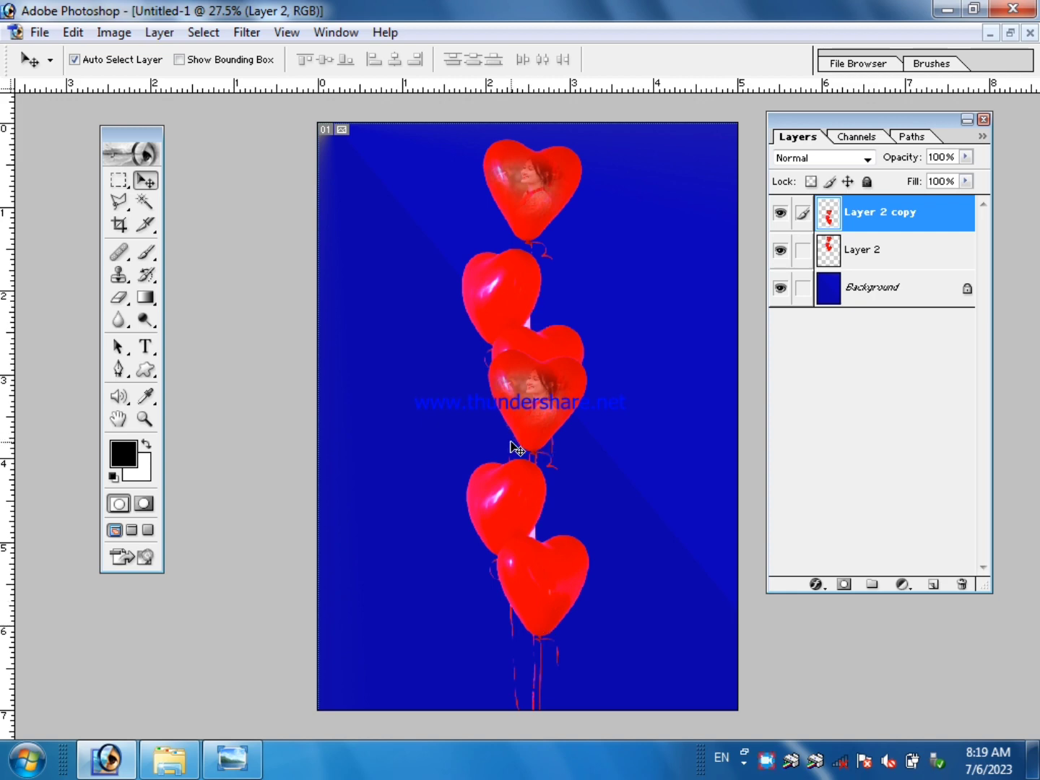
pyautogui.moveTo(563, 397); pyautogui.dragTo(577, 402)
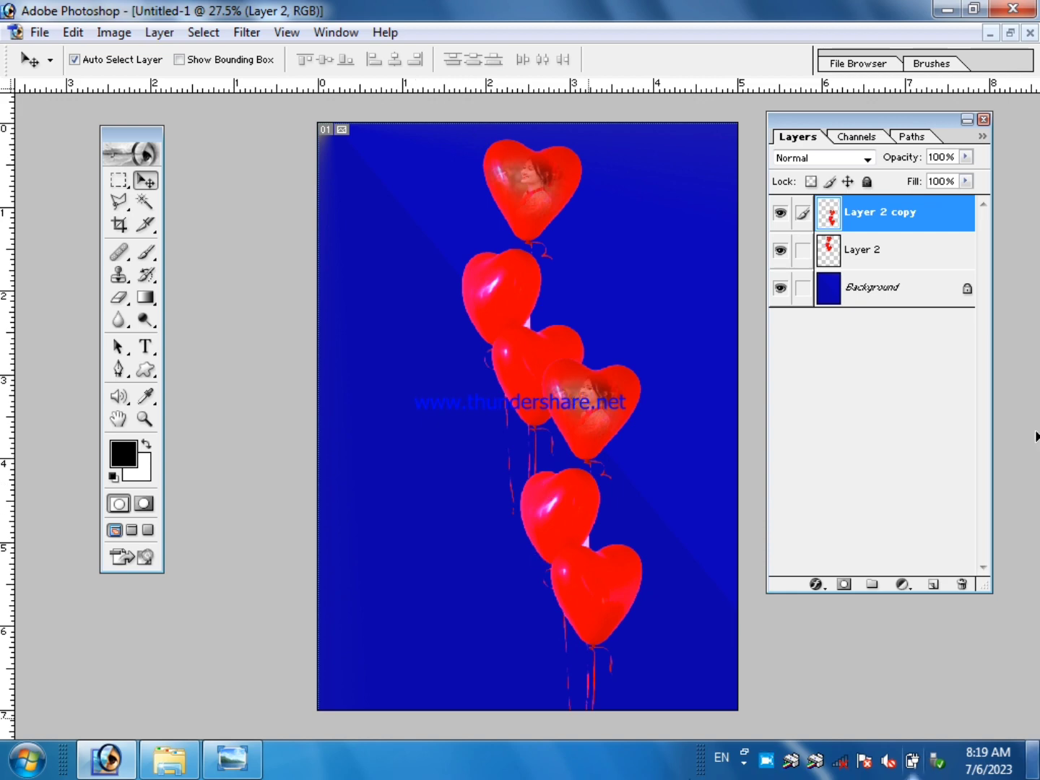
# Clear the balloon selection in 123.jpg, close that image without saving changes, and maximize the Untitled-1 design.
pyautogui.click(40, 32)
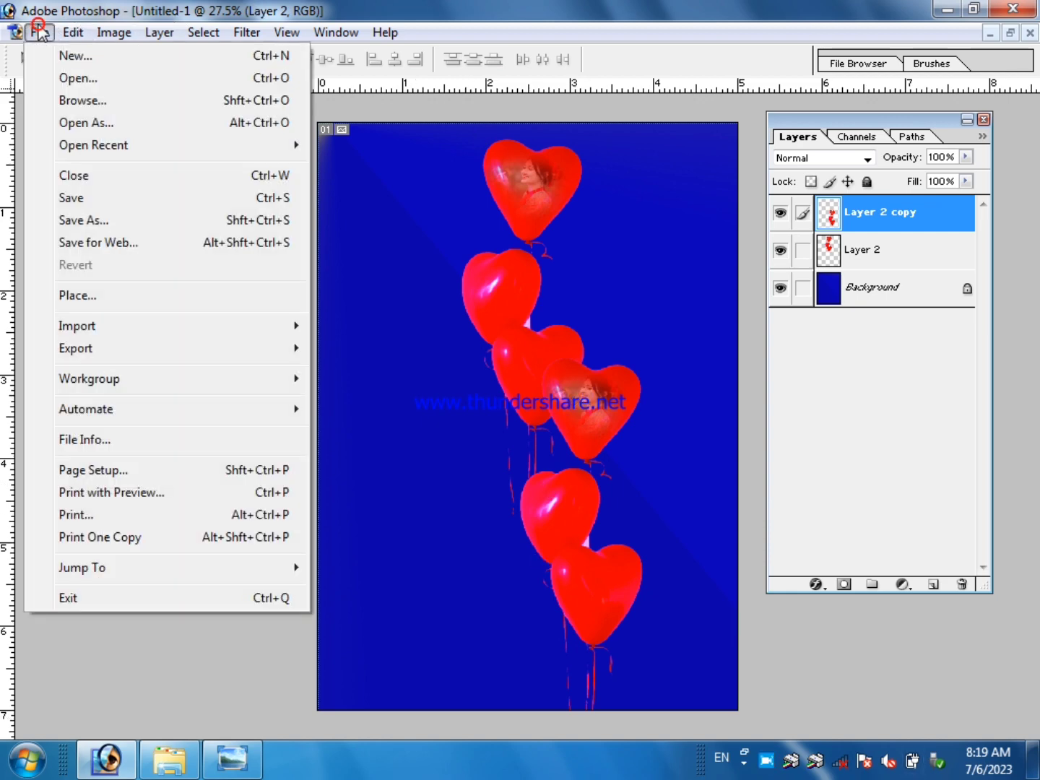
pyautogui.click(429, 117)
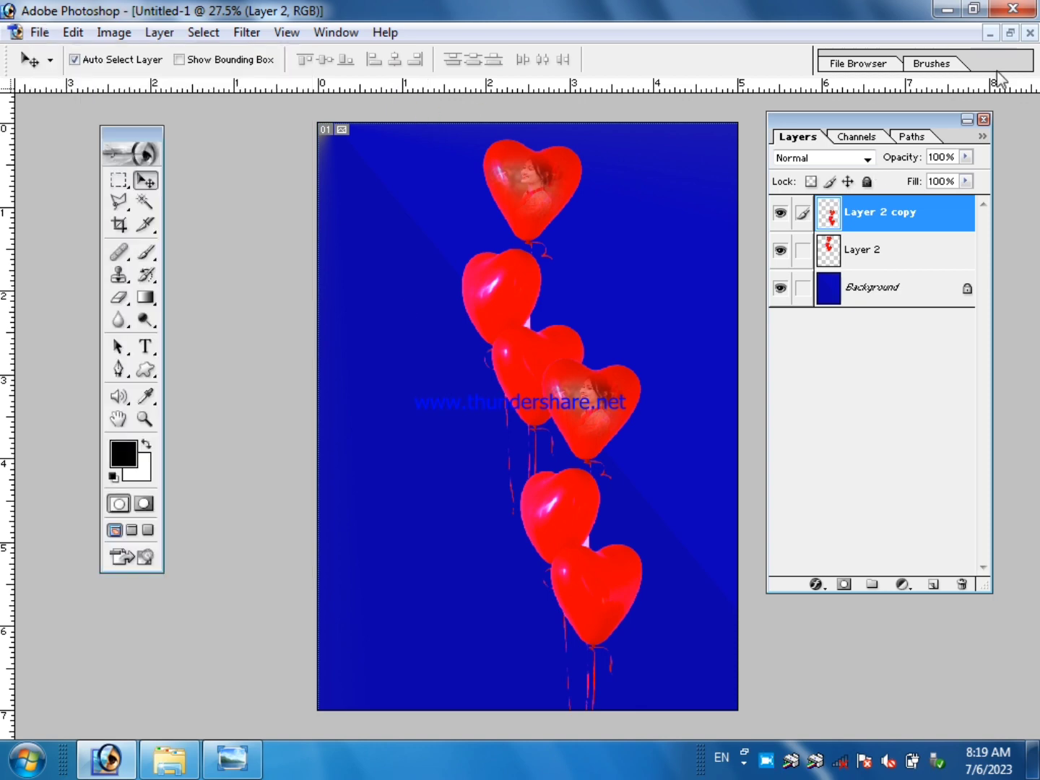
pyautogui.click(1011, 33)
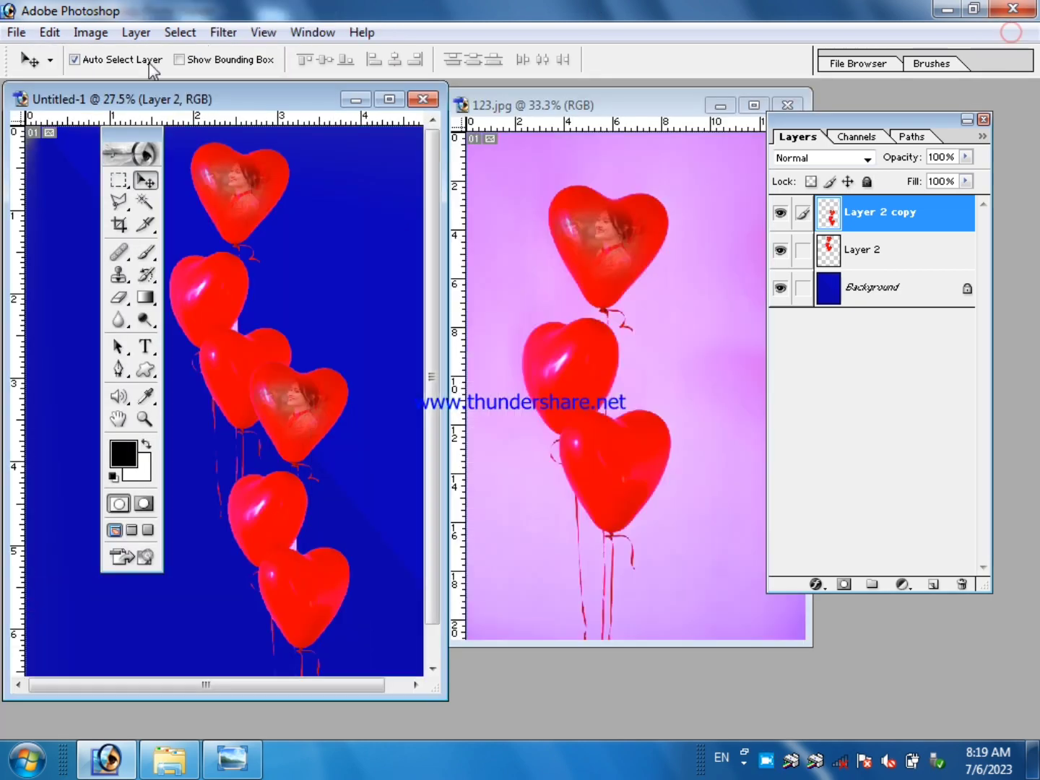
pyautogui.moveTo(224, 105); pyautogui.dragTo(211, 105)
pyautogui.moveTo(613, 114); pyautogui.dragTo(470, 140)
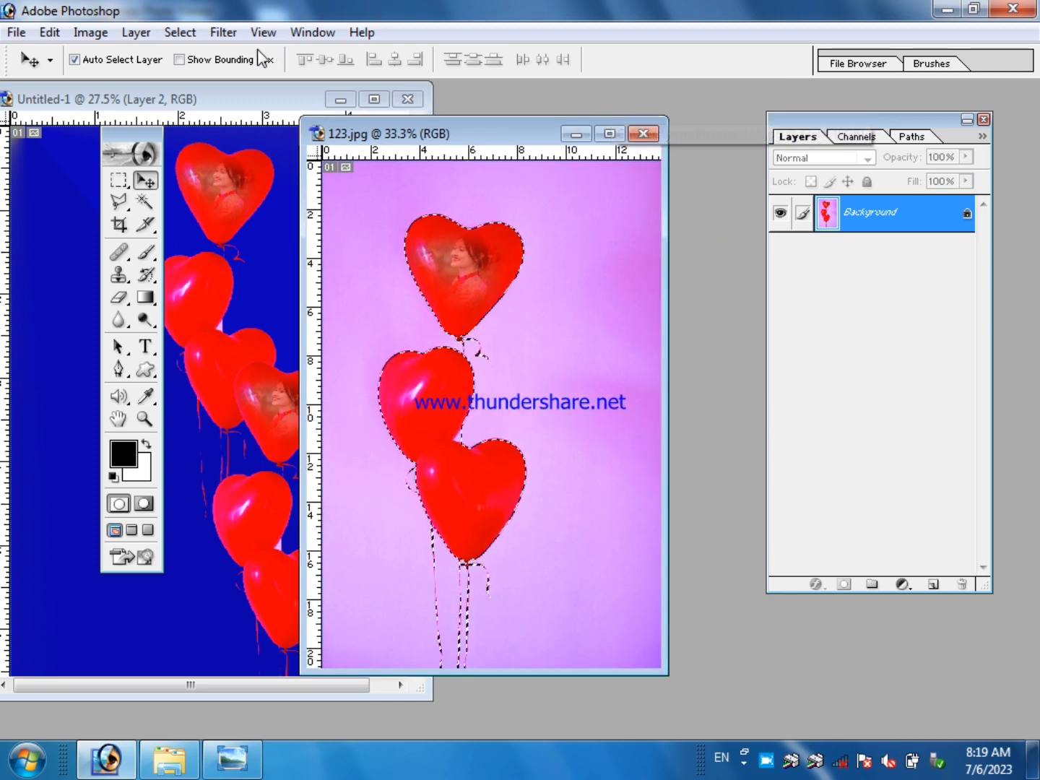
pyautogui.click(182, 34)
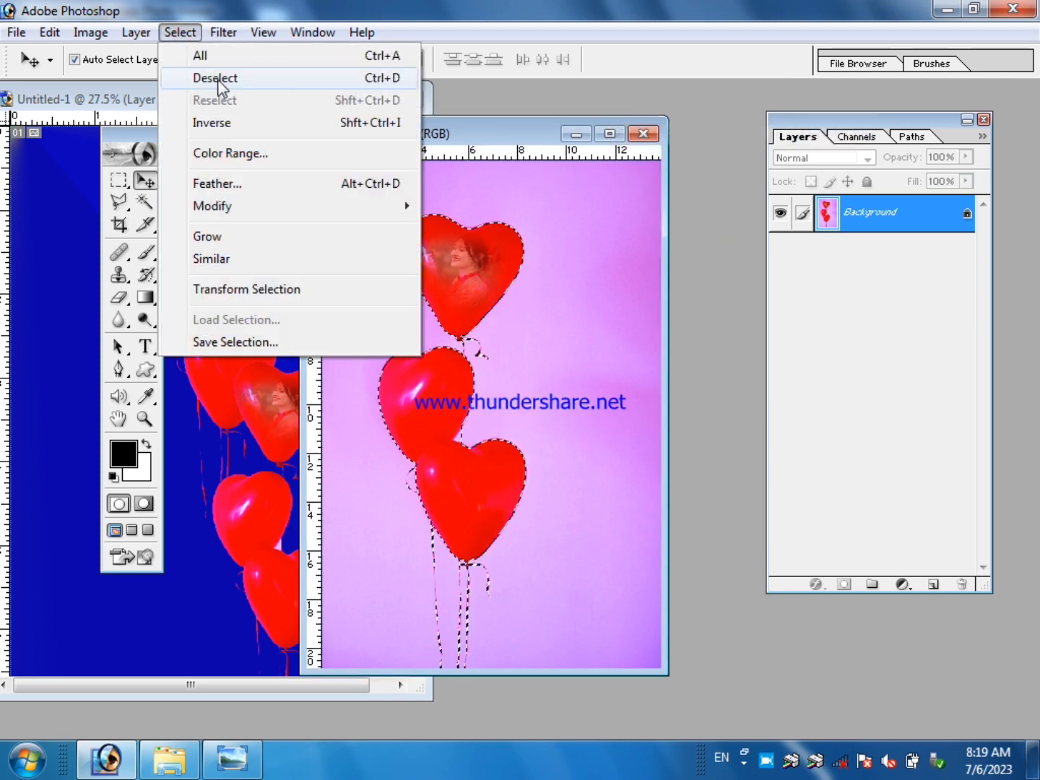
pyautogui.click(399, 78)
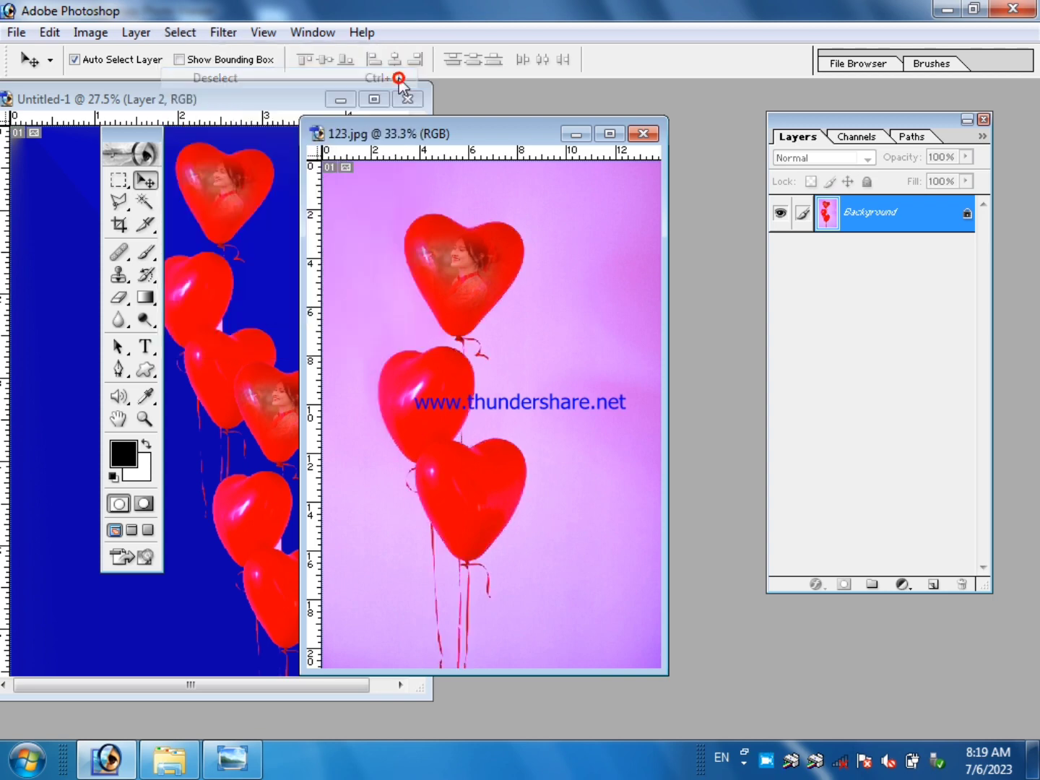
pyautogui.click(642, 134)
pyautogui.click(561, 298)
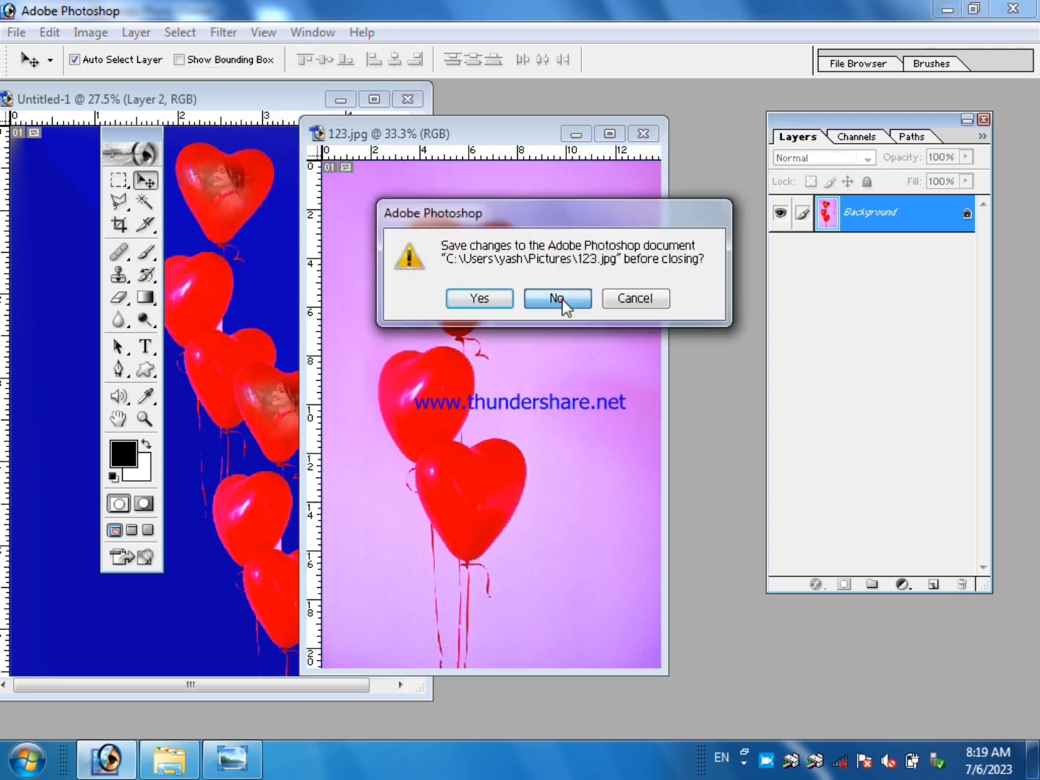
pyautogui.click(371, 104)
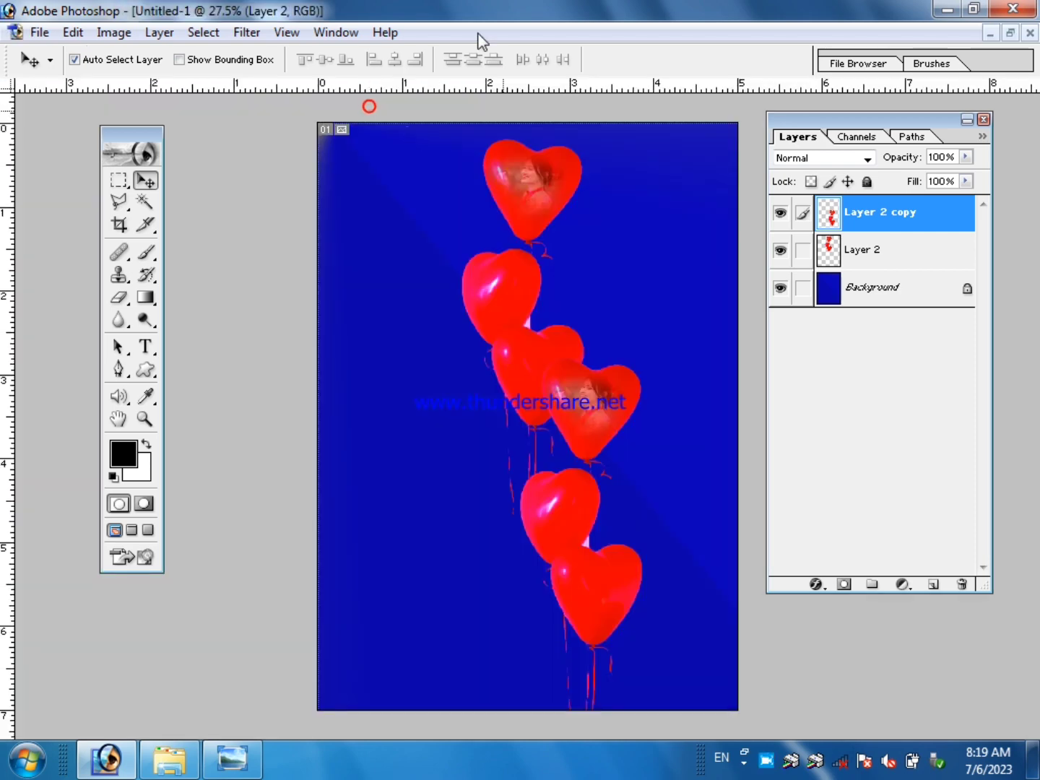
# Open the Golden-corner-design-png image from My Pictures.
pyautogui.click(40, 32)
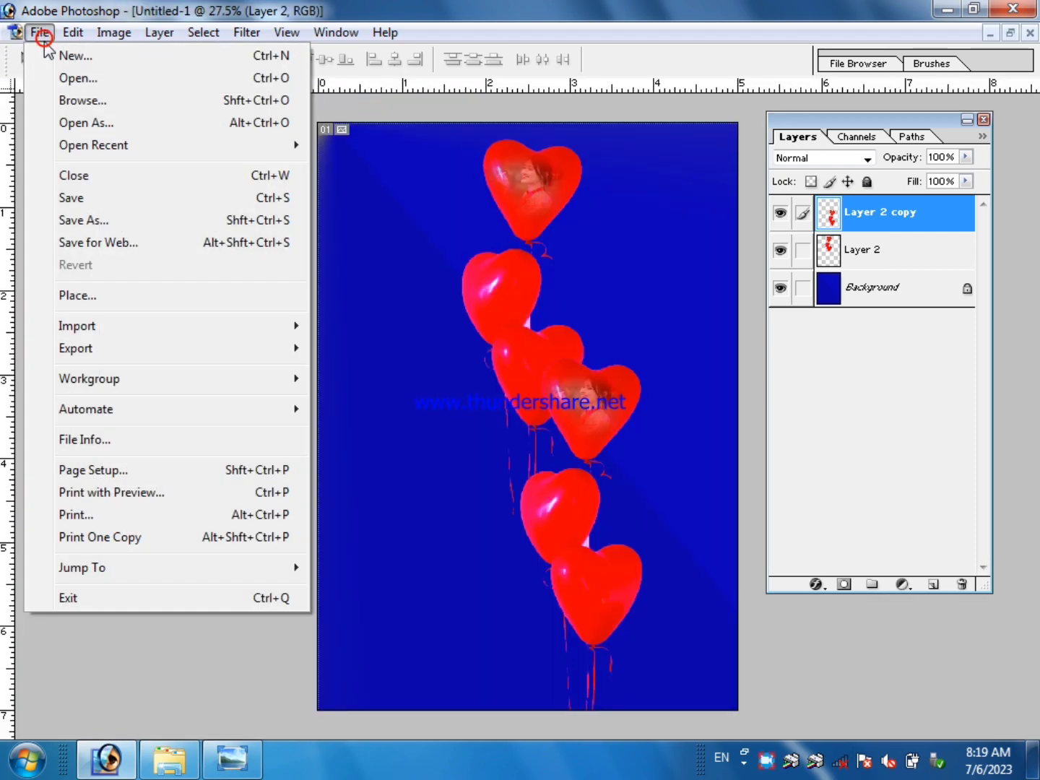
pyautogui.click(76, 78)
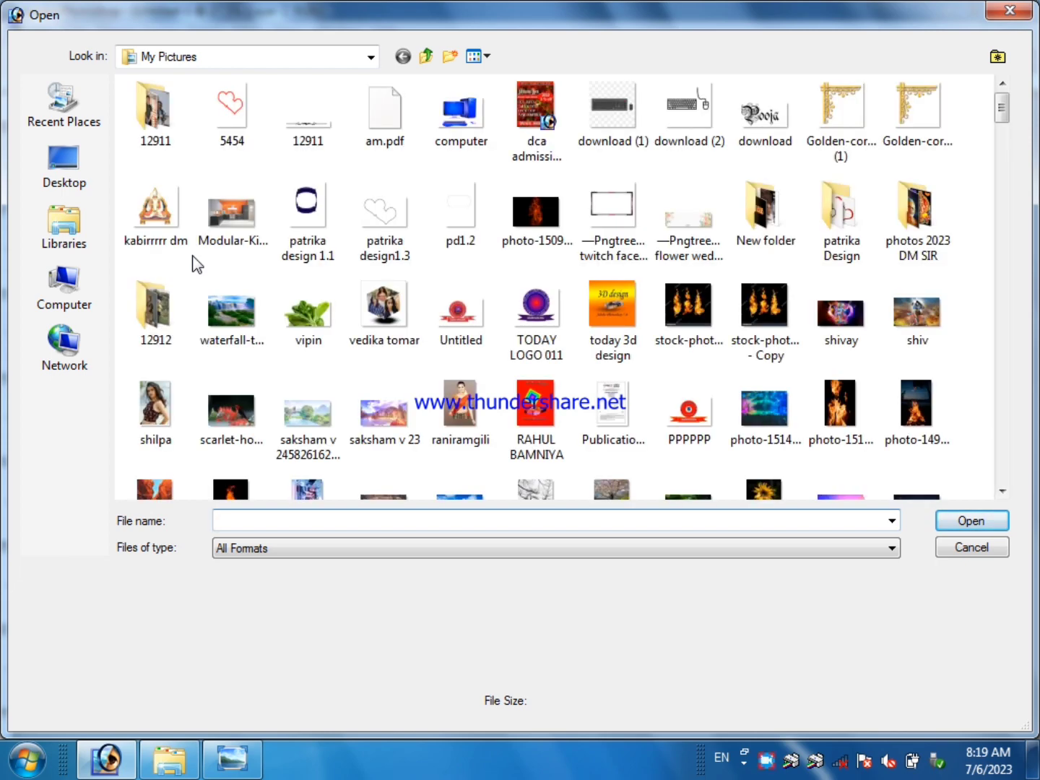
pyautogui.click(922, 117)
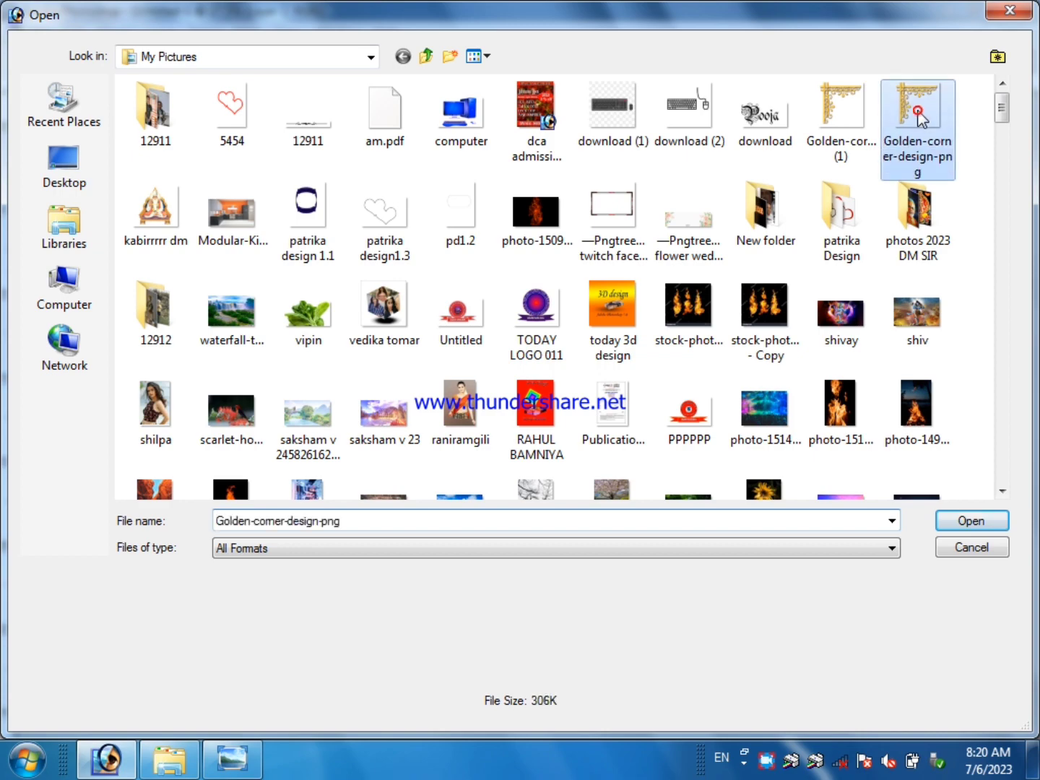
pyautogui.click(966, 521)
# Copy the golden corner ornament into the Untitled-1 design and place it in the canvas's upper-left corner.
pyautogui.moveTo(323, 115); pyautogui.dragTo(518, 241)
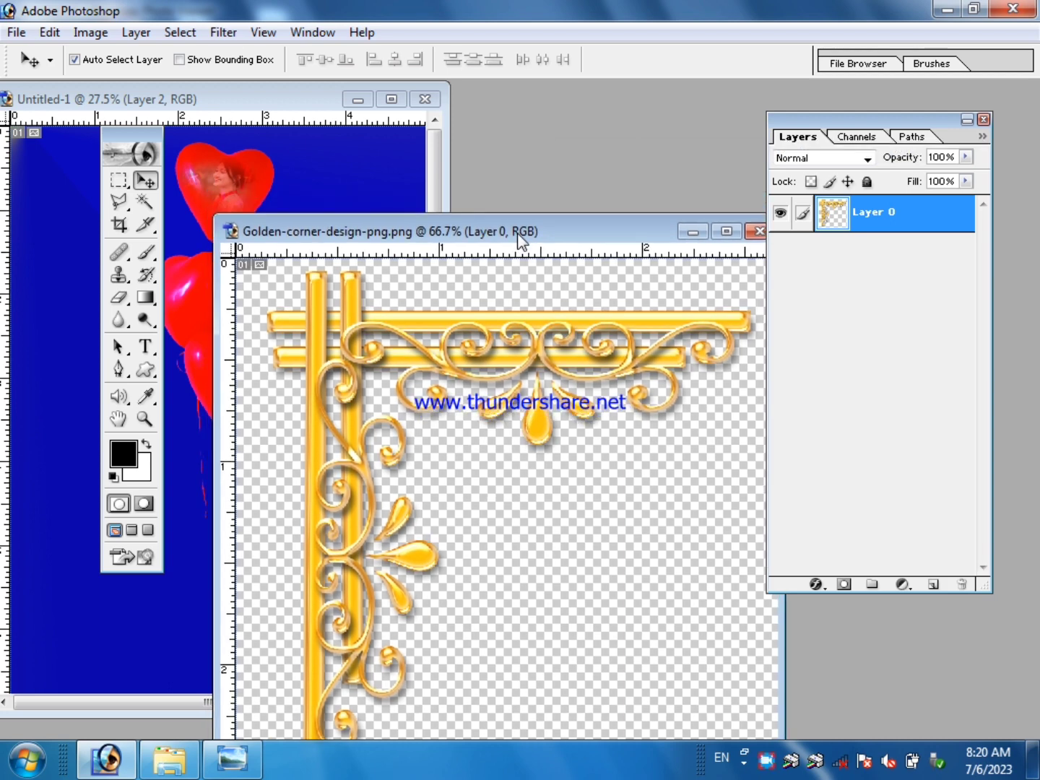
pyautogui.click(141, 184)
pyautogui.moveTo(424, 238); pyautogui.dragTo(686, 320)
pyautogui.moveTo(645, 406); pyautogui.dragTo(341, 282)
pyautogui.moveTo(285, 257); pyautogui.dragTo(285, 261)
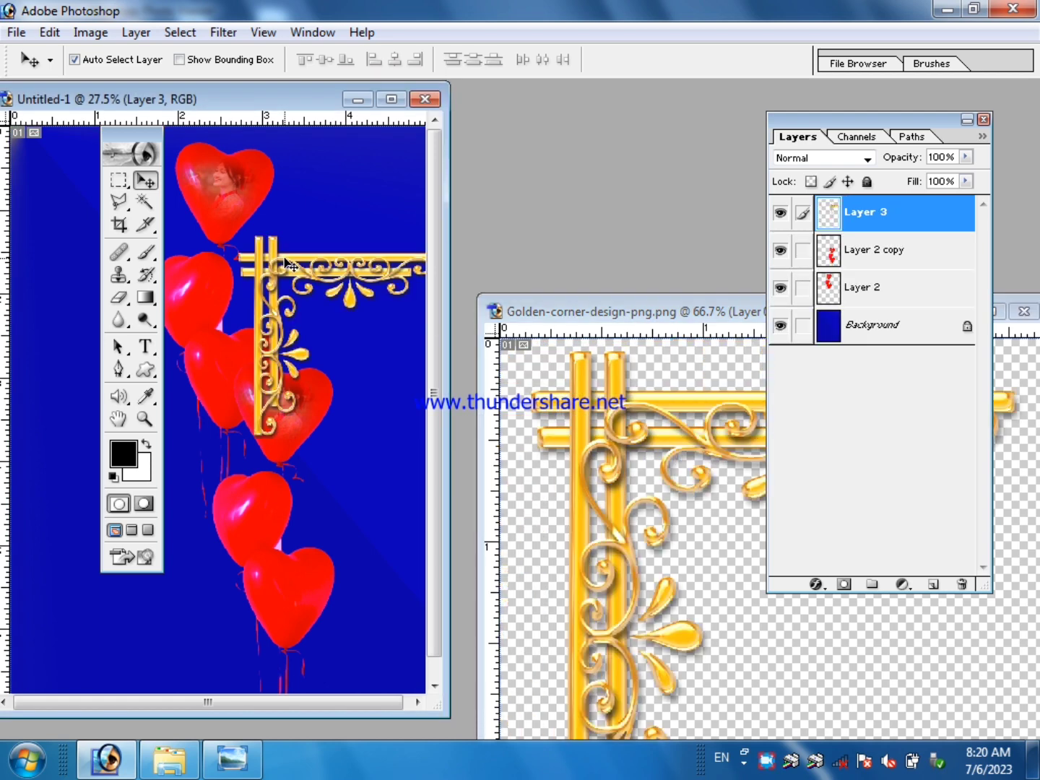
pyautogui.click(390, 100)
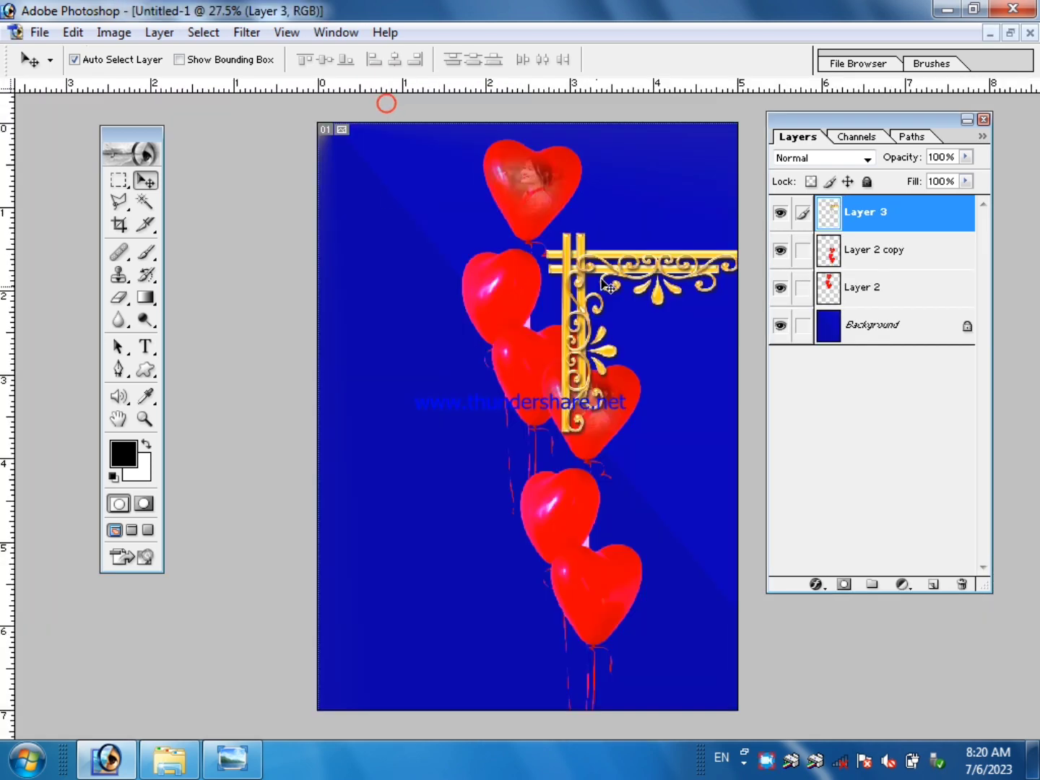
pyautogui.moveTo(606, 284); pyautogui.dragTo(374, 165)
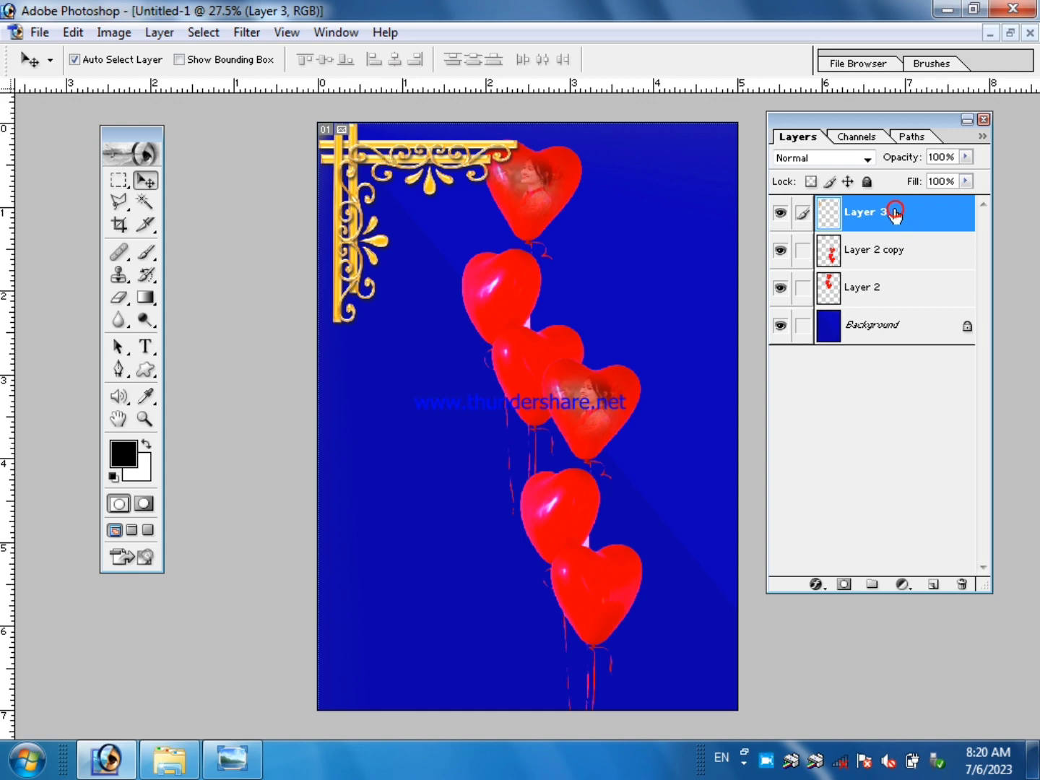
# Send the golden corner layer, Layer 3, to the back and place a duplicate of the ornament lower on the canvas.
pyautogui.click(882, 324)
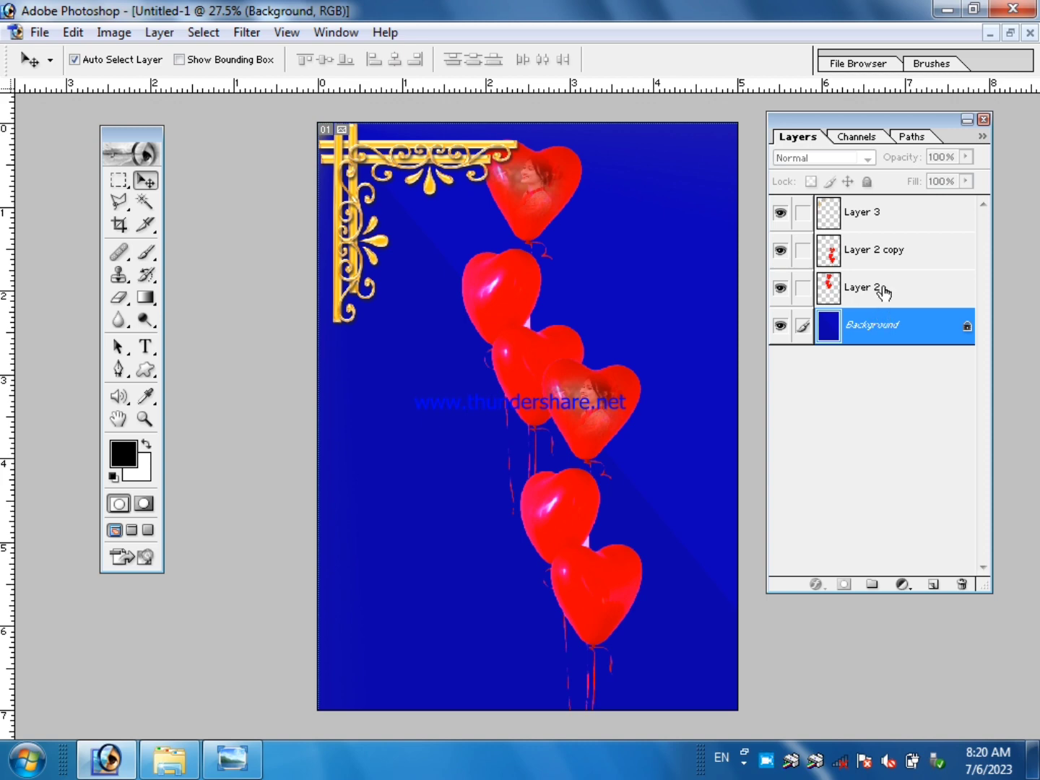
pyautogui.click(875, 213)
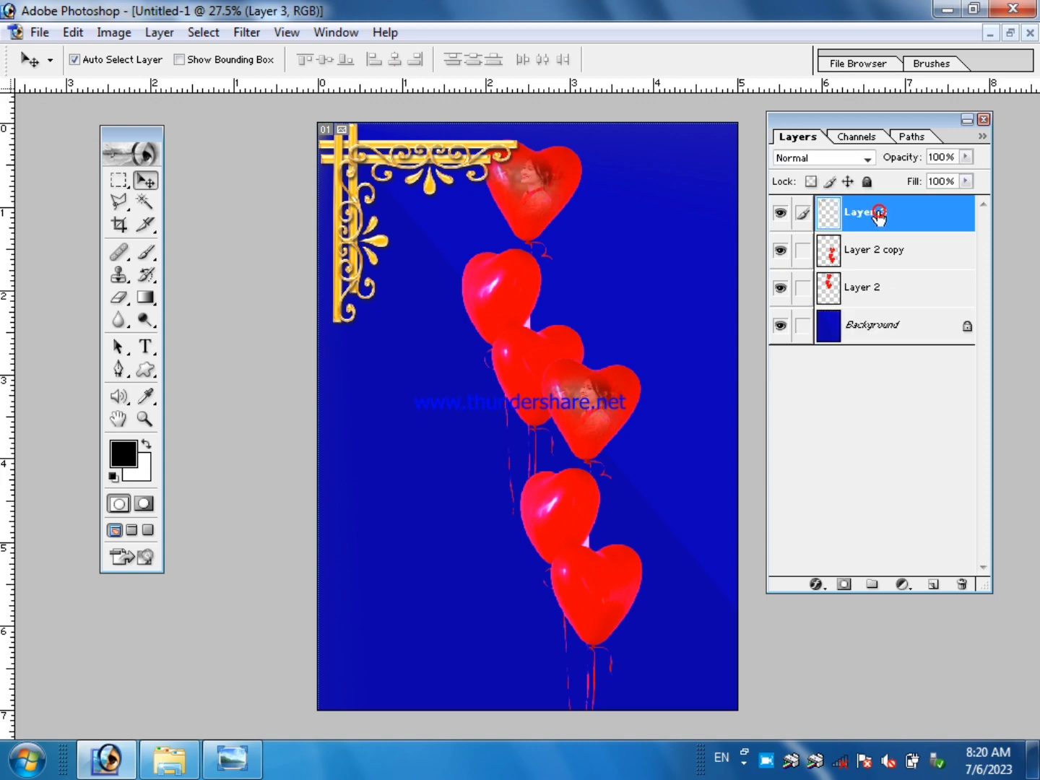
pyautogui.click(159, 33)
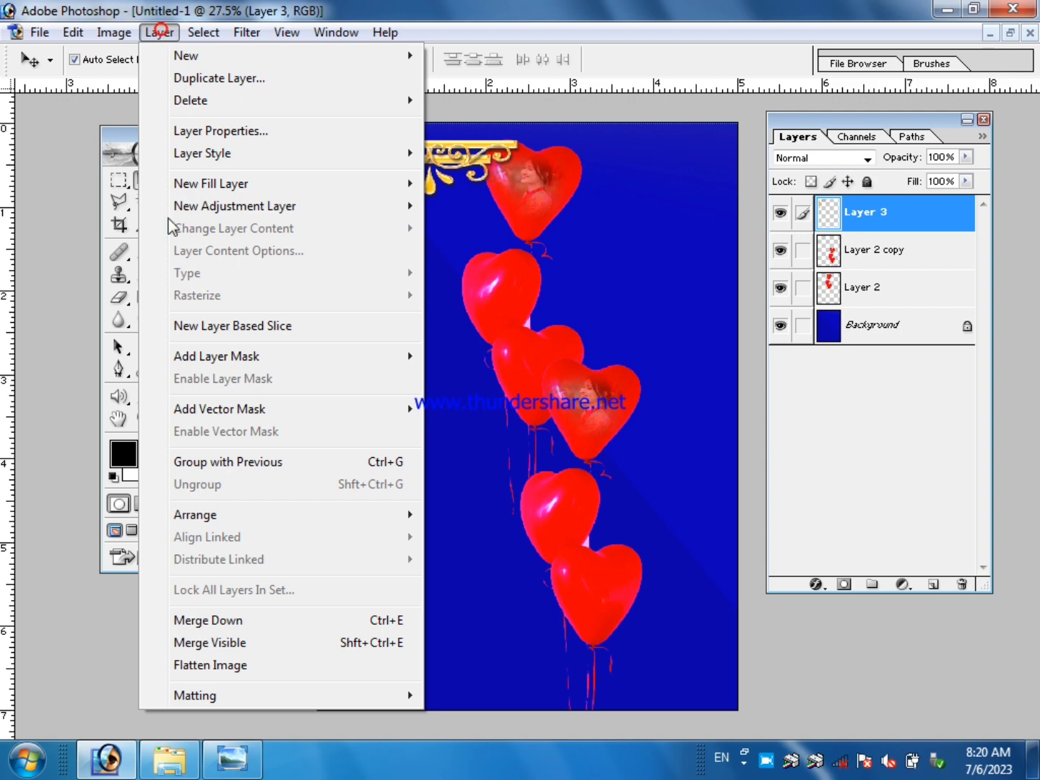
pyautogui.click(215, 514)
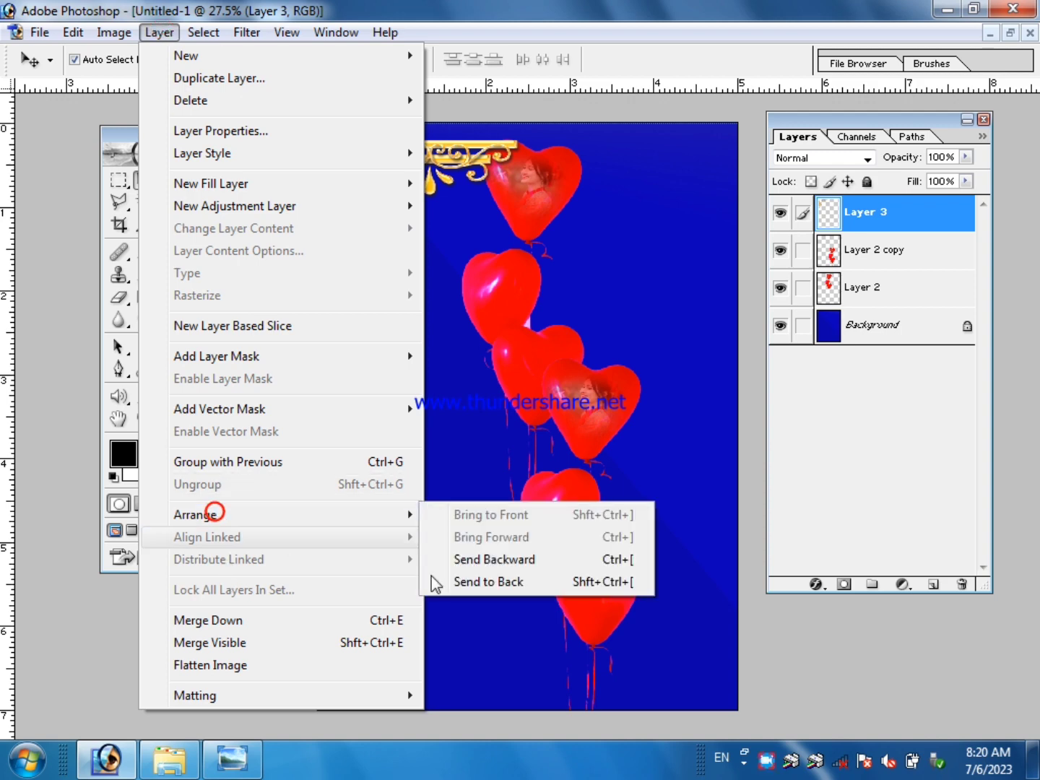
pyautogui.click(529, 584)
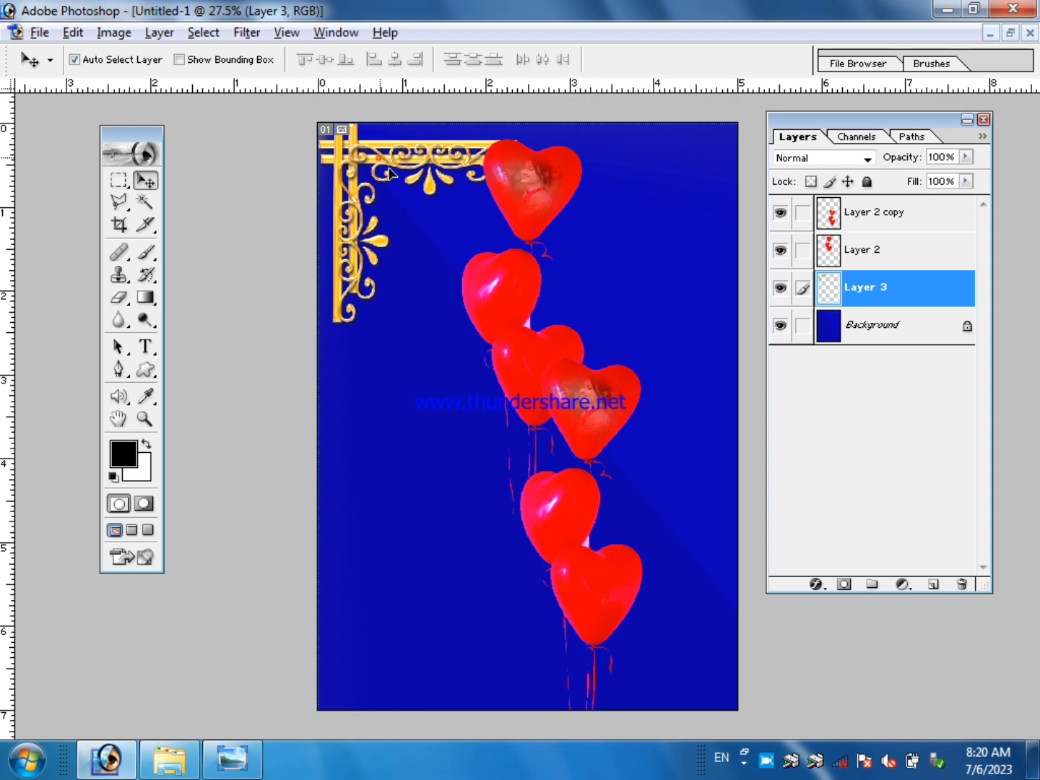
pyautogui.moveTo(379, 160); pyautogui.dragTo(397, 468)
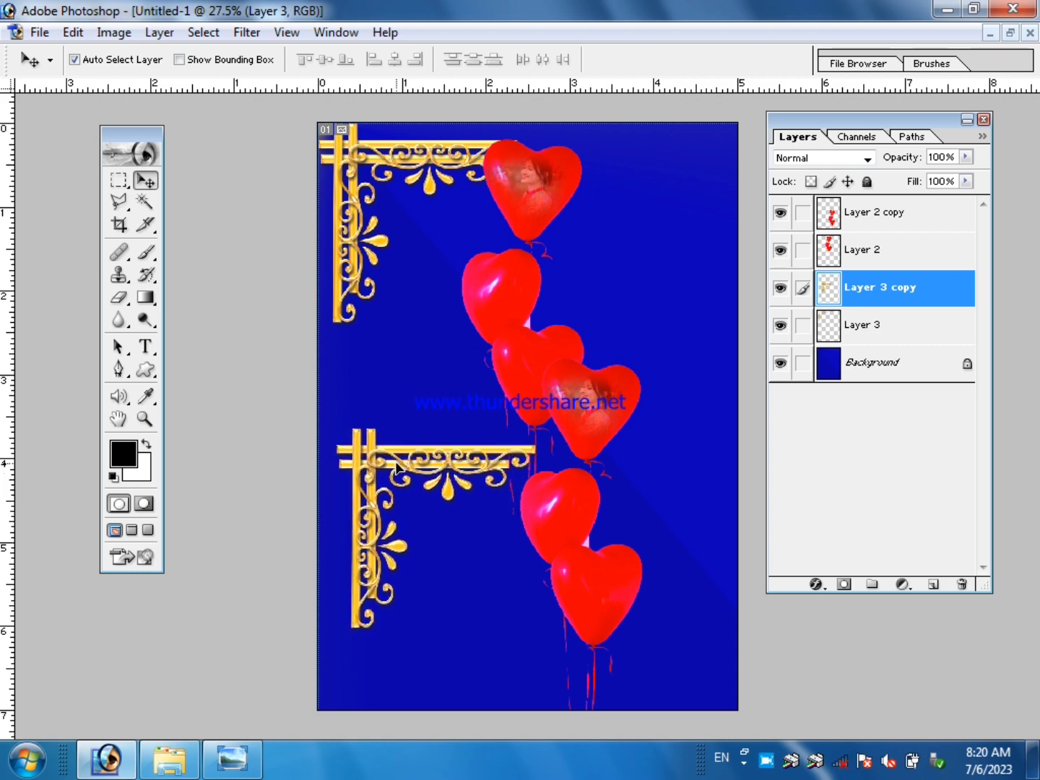
pyautogui.click(180, 60)
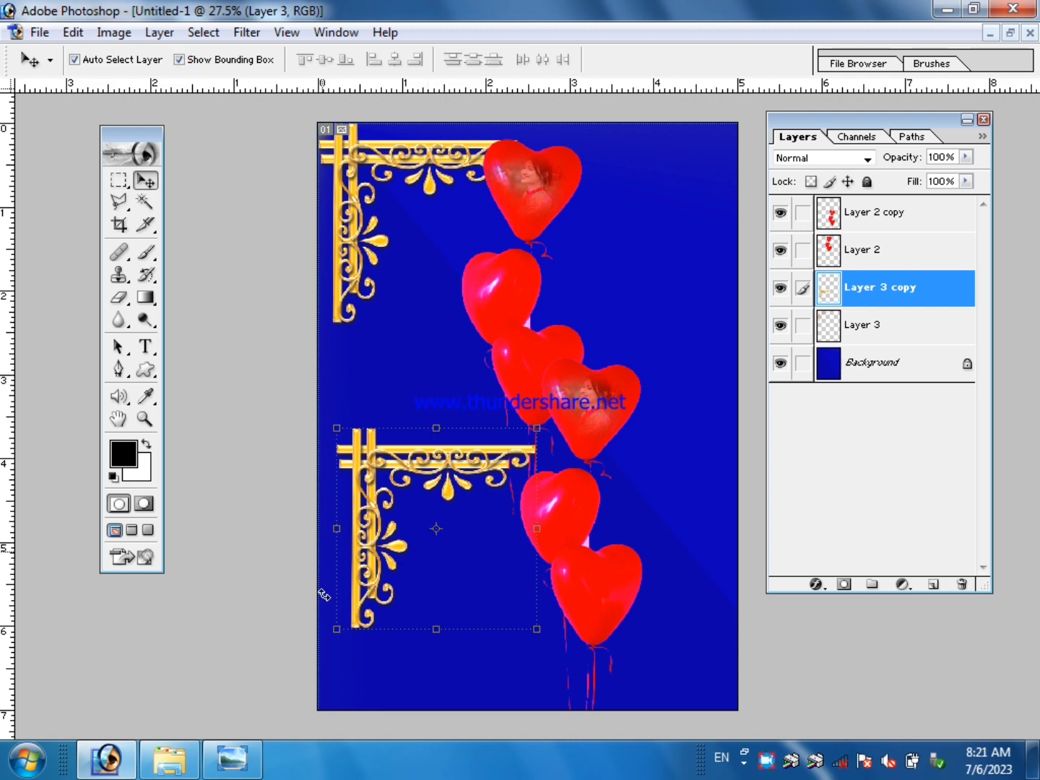
pyautogui.click(179, 60)
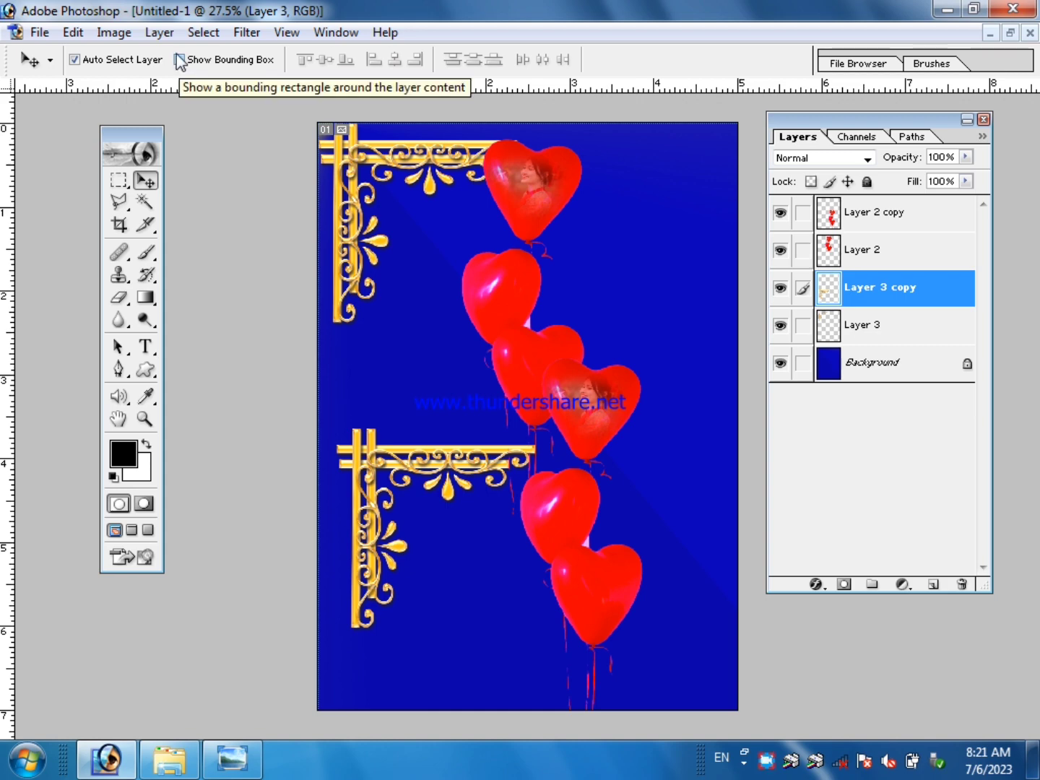
pyautogui.click(180, 60)
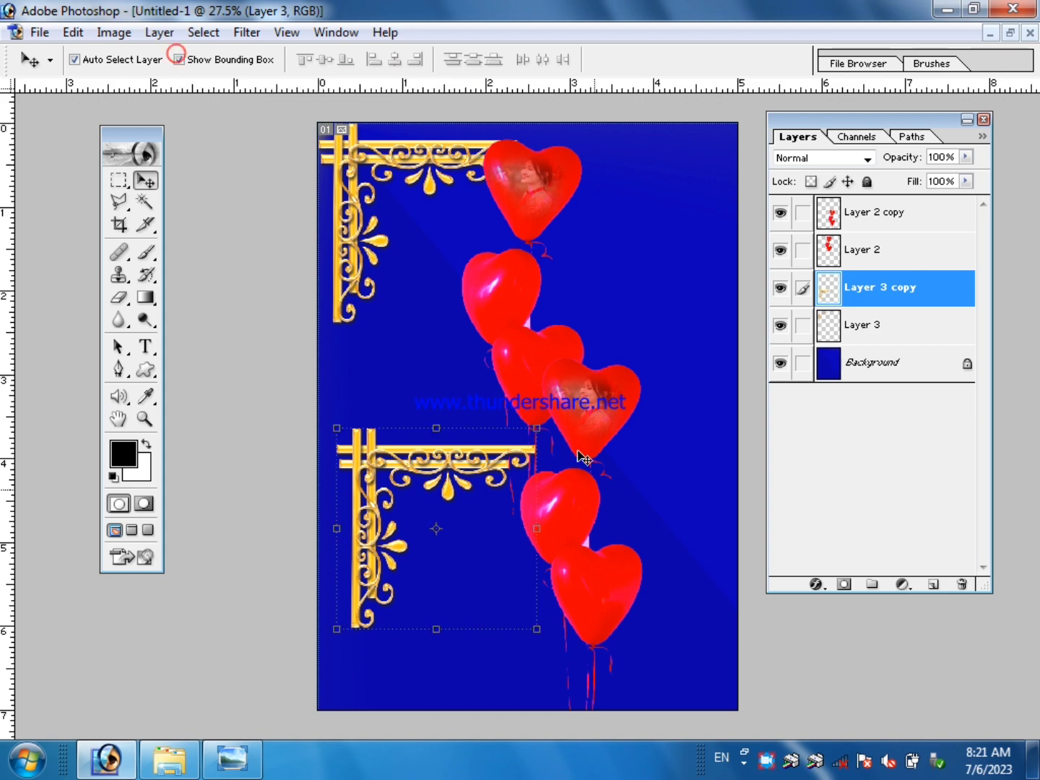
pyautogui.moveTo(542, 429)
pyautogui.mouseDown()
pyautogui.moveTo(544, 419)
pyautogui.moveTo(544, 428)
pyautogui.mouseUp()
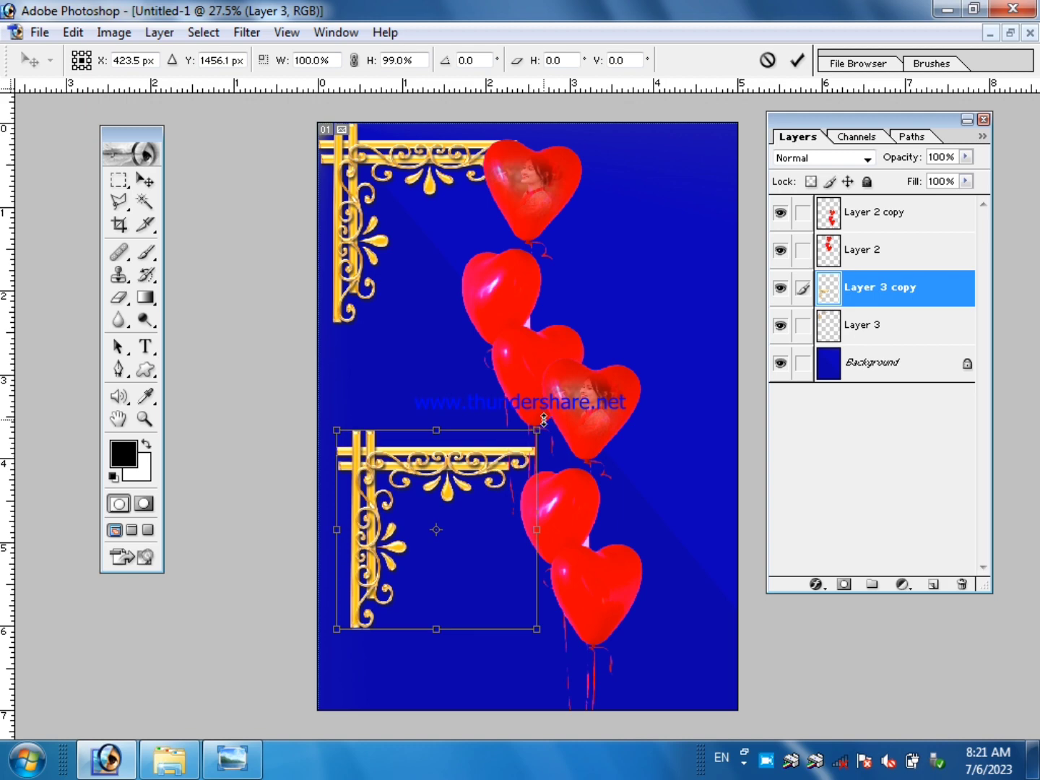
pyautogui.click(767, 60)
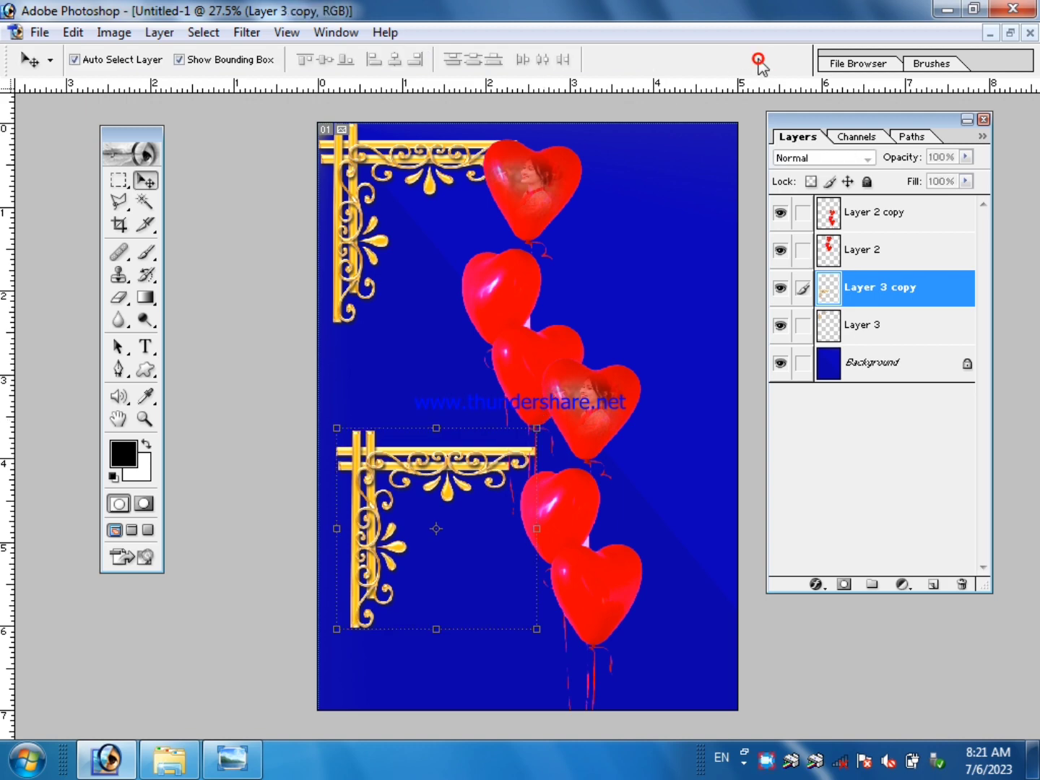
pyautogui.click(191, 61)
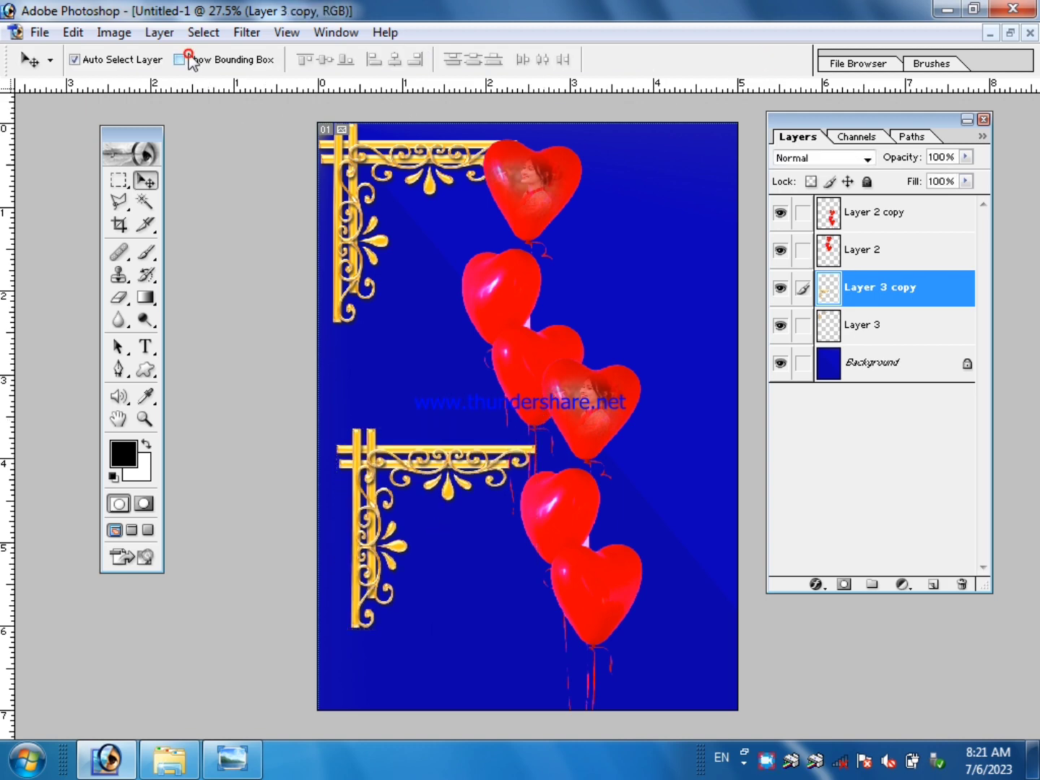
# Flip the duplicate golden corner, Layer 3 copy, horizontally and vertically and place it in the canvas's lower-right corner.
pyautogui.click(75, 31)
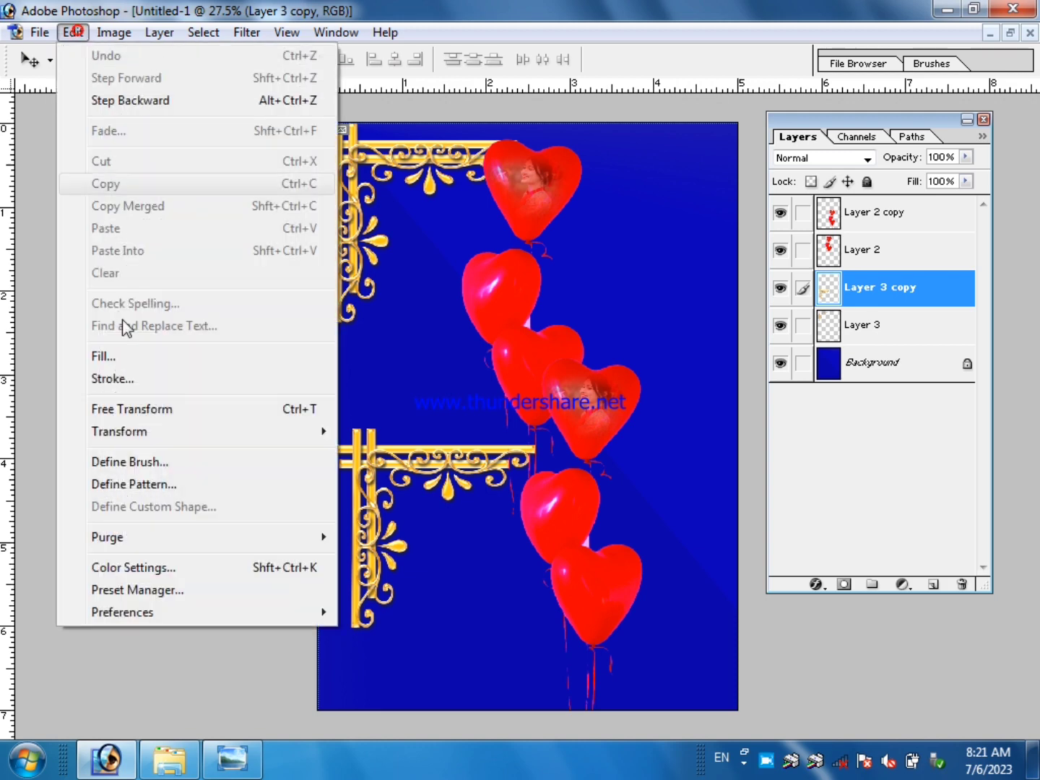
pyautogui.click(135, 410)
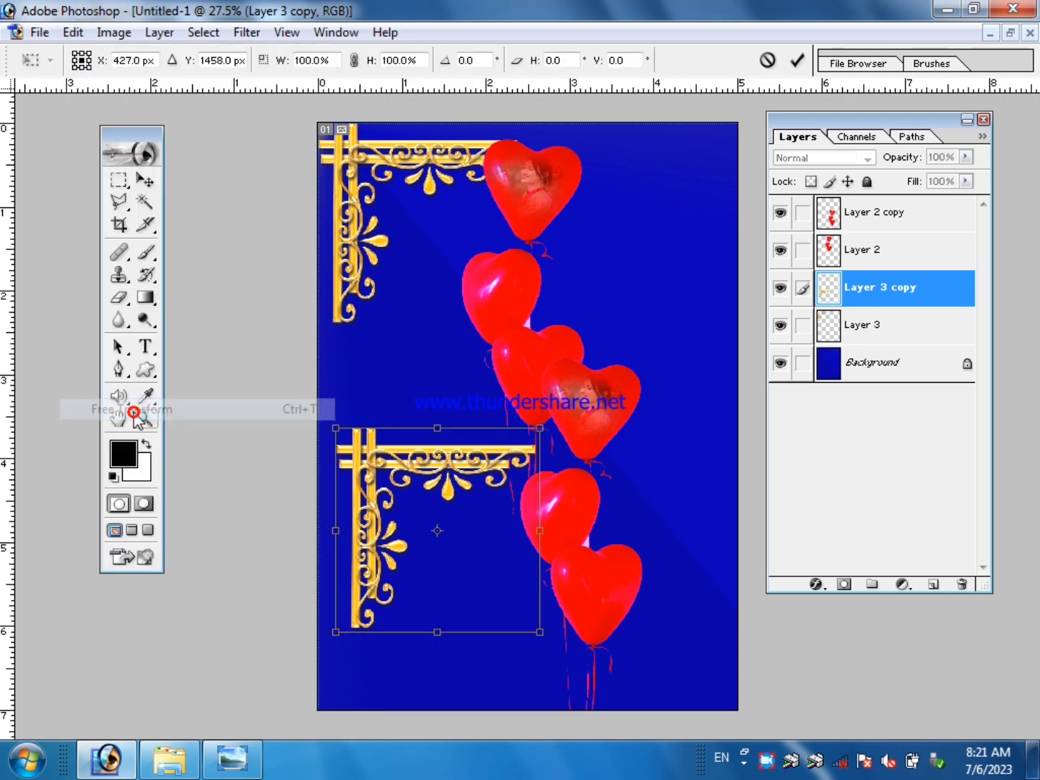
pyautogui.moveTo(442, 482); pyautogui.dragTo(466, 447)
pyautogui.rightClick(465, 445)
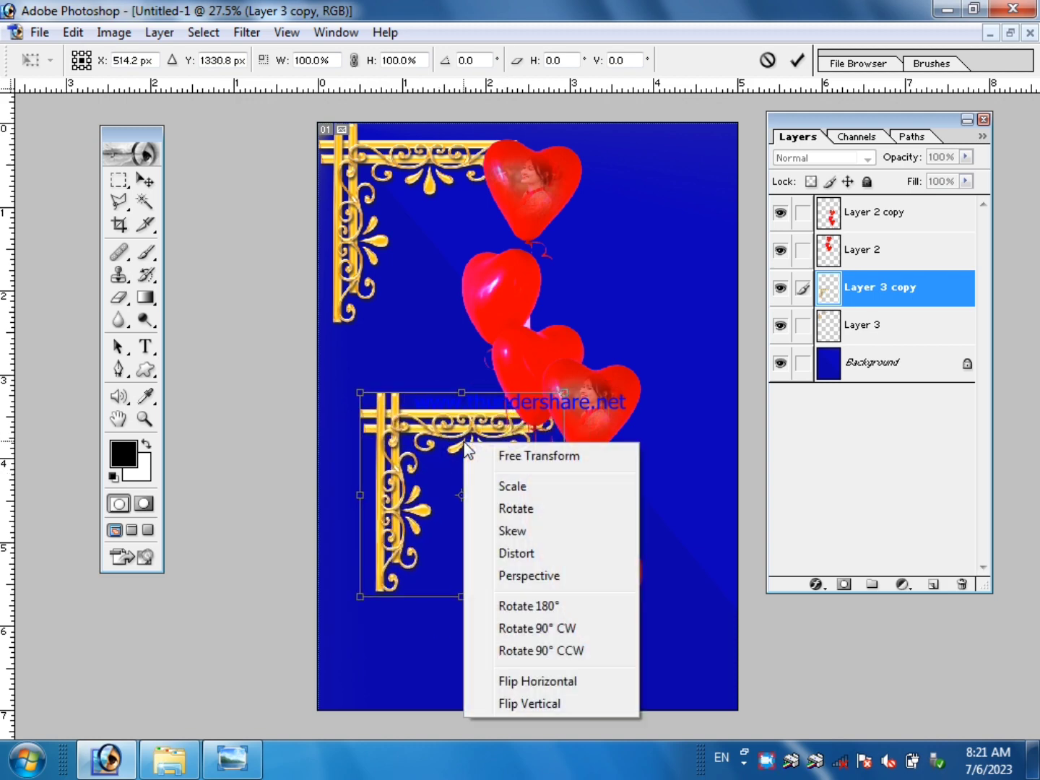
pyautogui.click(543, 682)
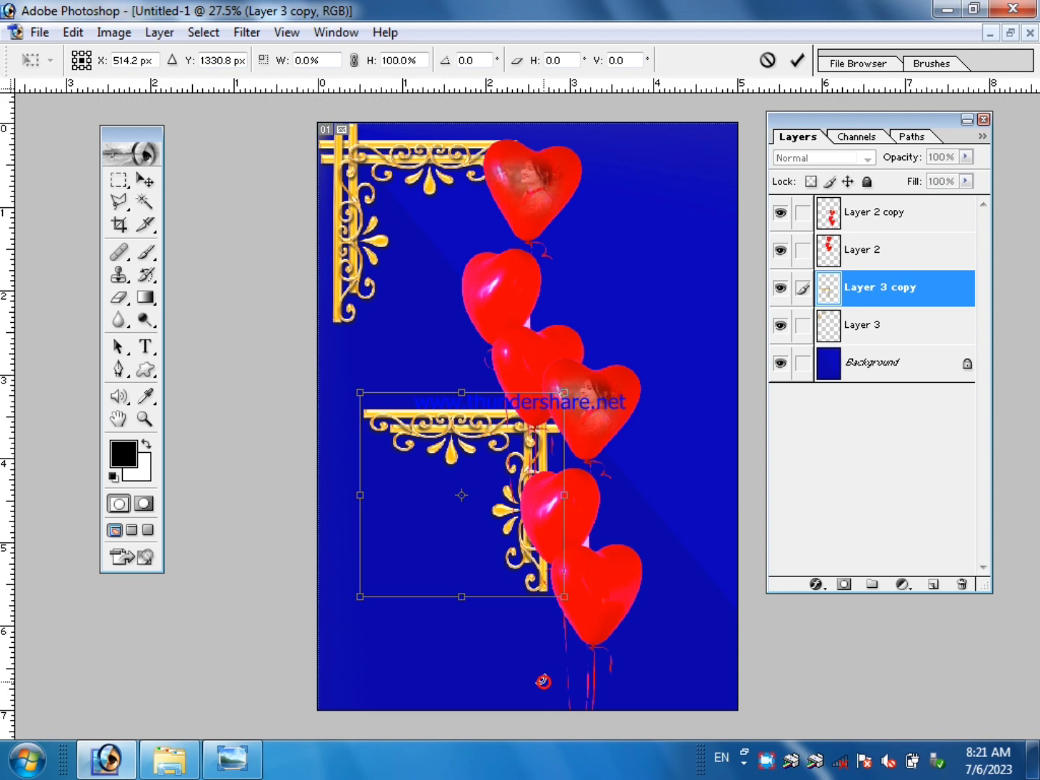
pyautogui.rightClick(470, 404)
pyautogui.click(552, 671)
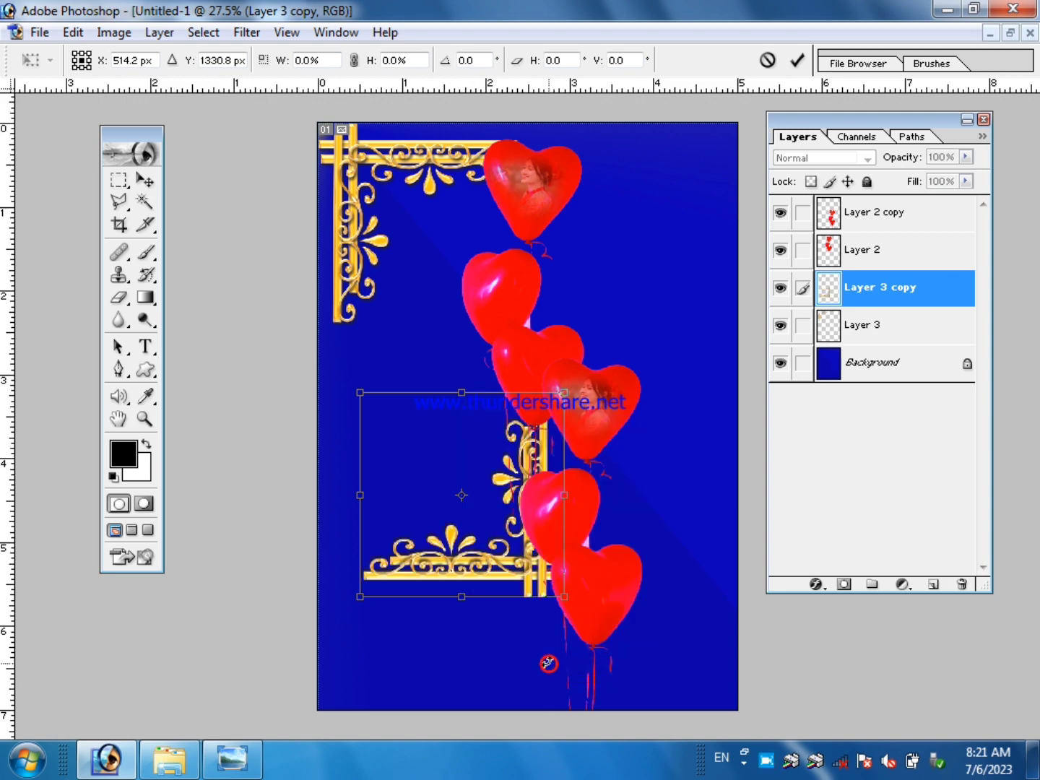
pyautogui.moveTo(485, 574); pyautogui.dragTo(668, 697)
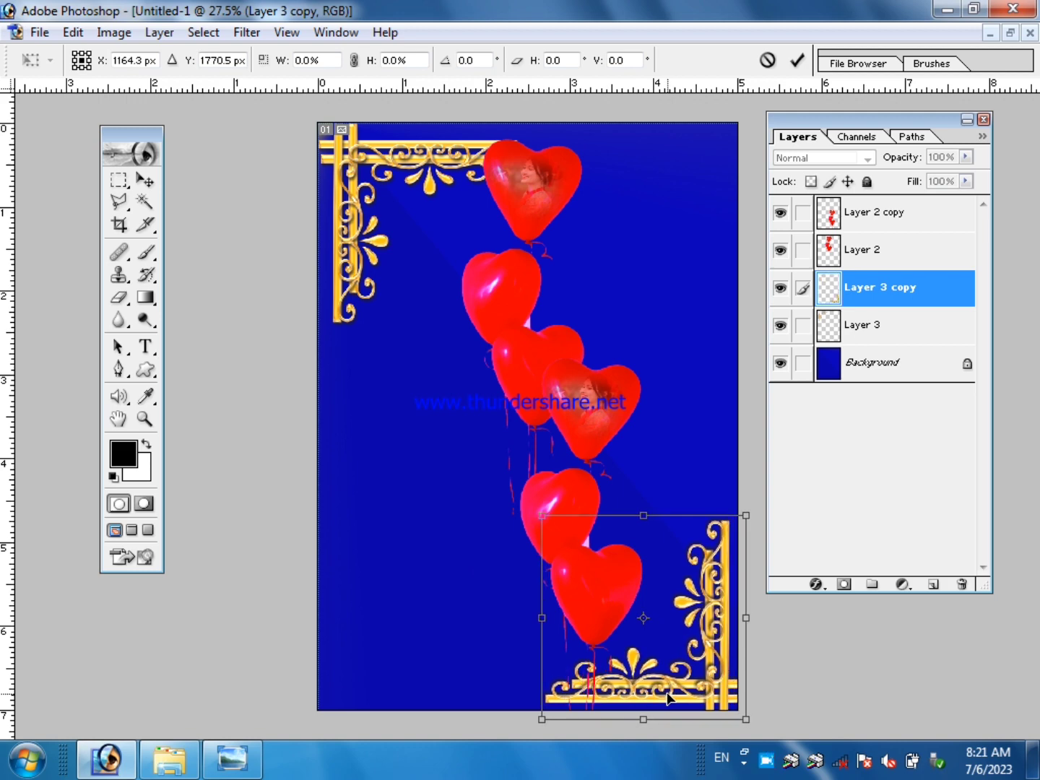
pyautogui.click(797, 60)
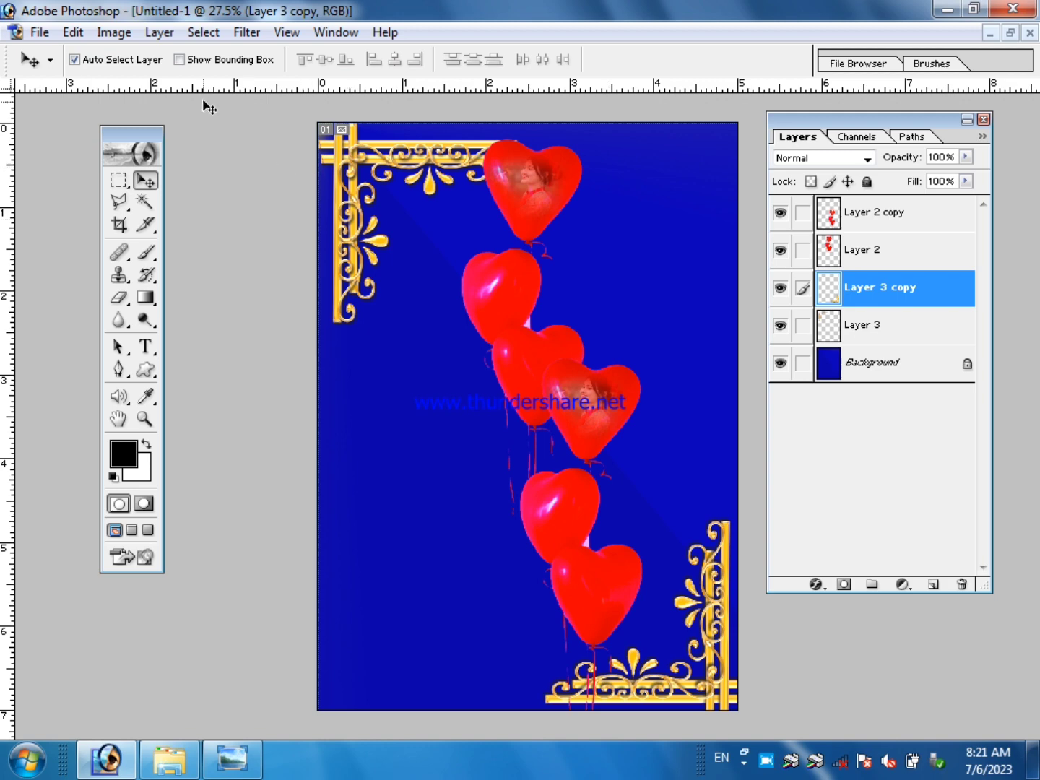
# Turn on the Move tool's bounding box display and close the Golden-corner-design-png image.
pyautogui.click(195, 61)
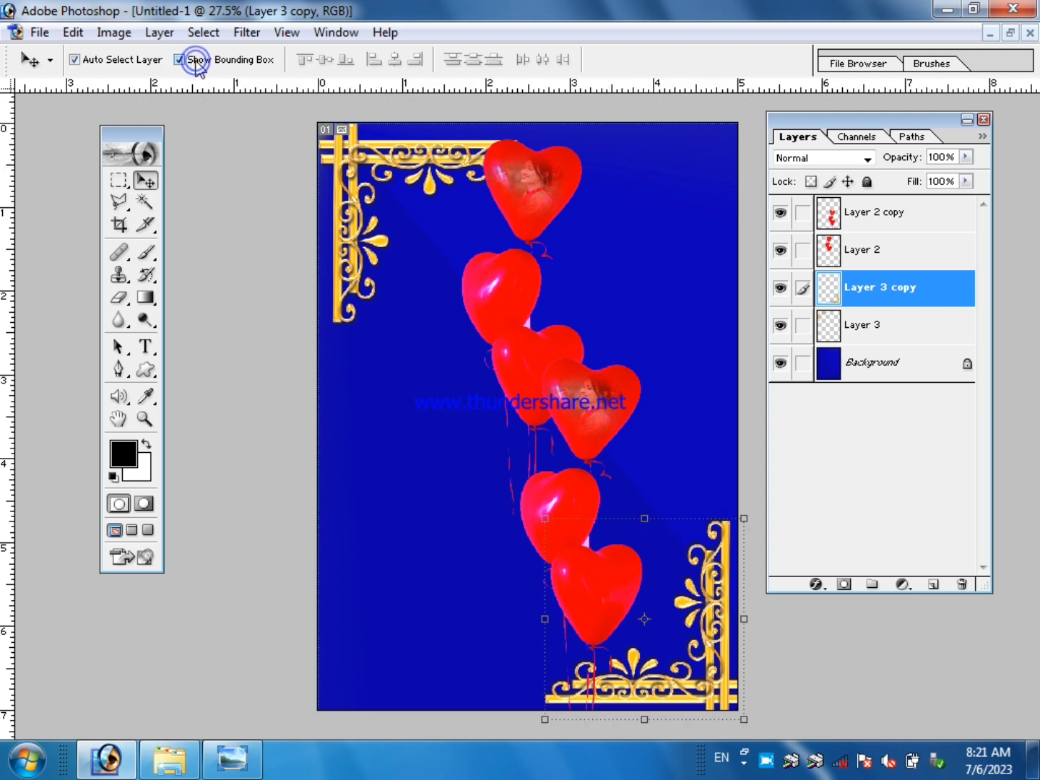
pyautogui.click(151, 179)
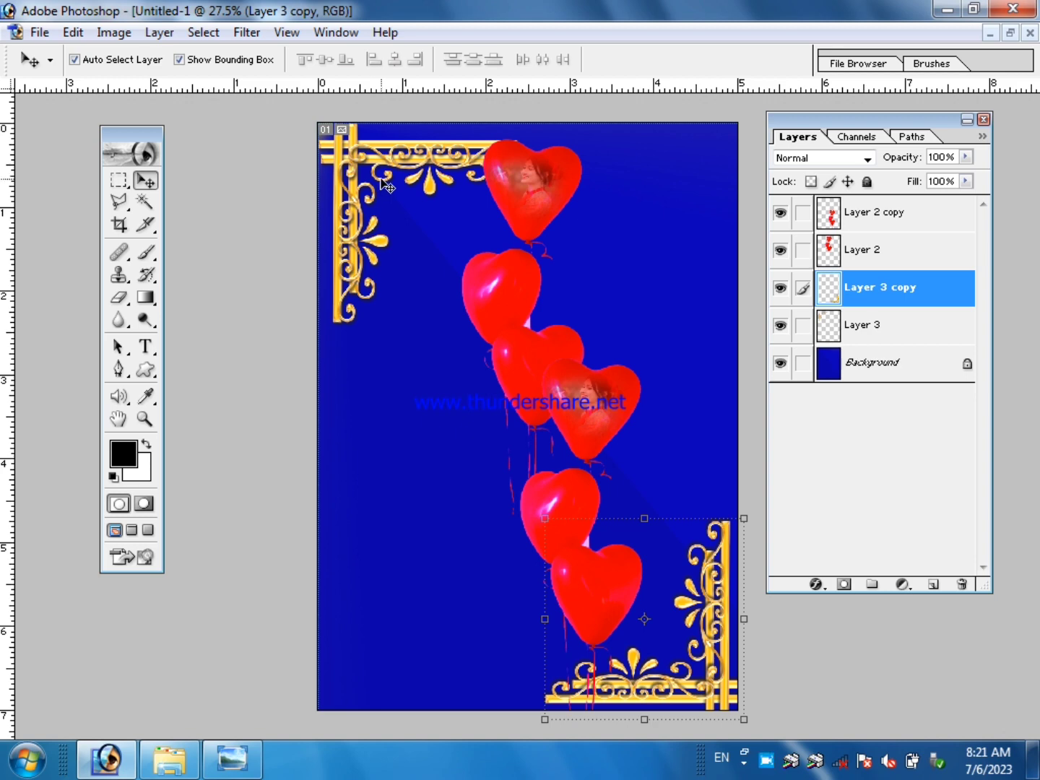
pyautogui.hotkey('ctrl', 'Tab')
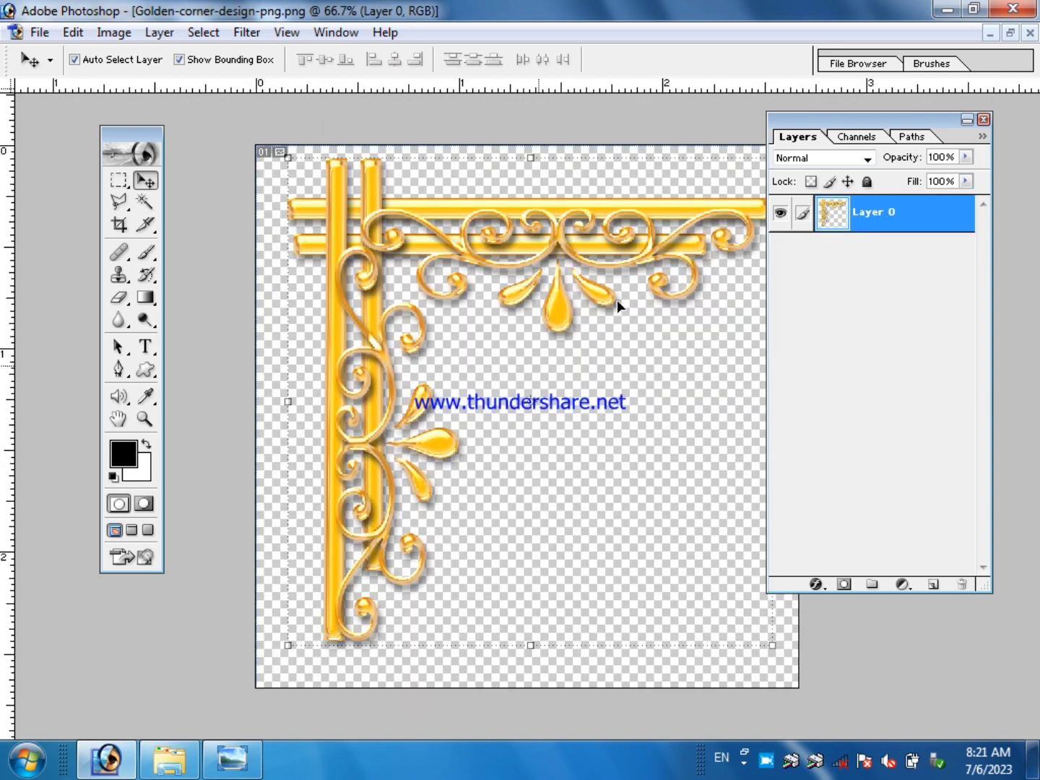
pyautogui.click(1031, 32)
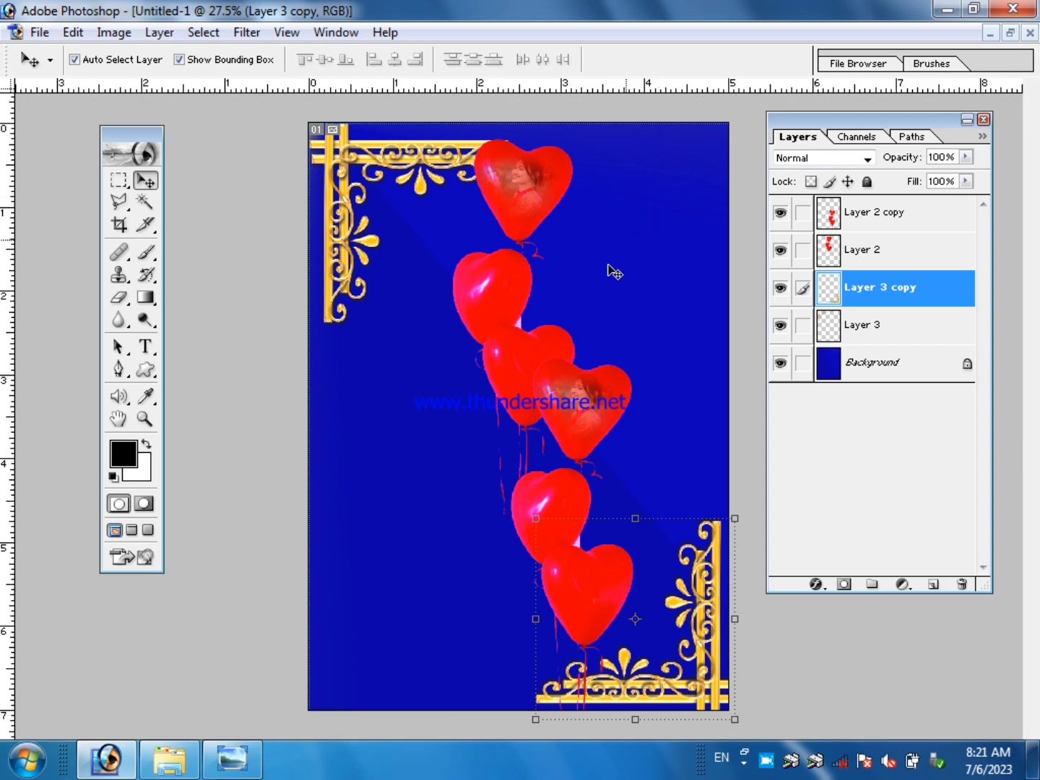
# Open the pexels-photo-1382730 image of the woman in front of pink flowers from My Pictures.
pyautogui.click(37, 35)
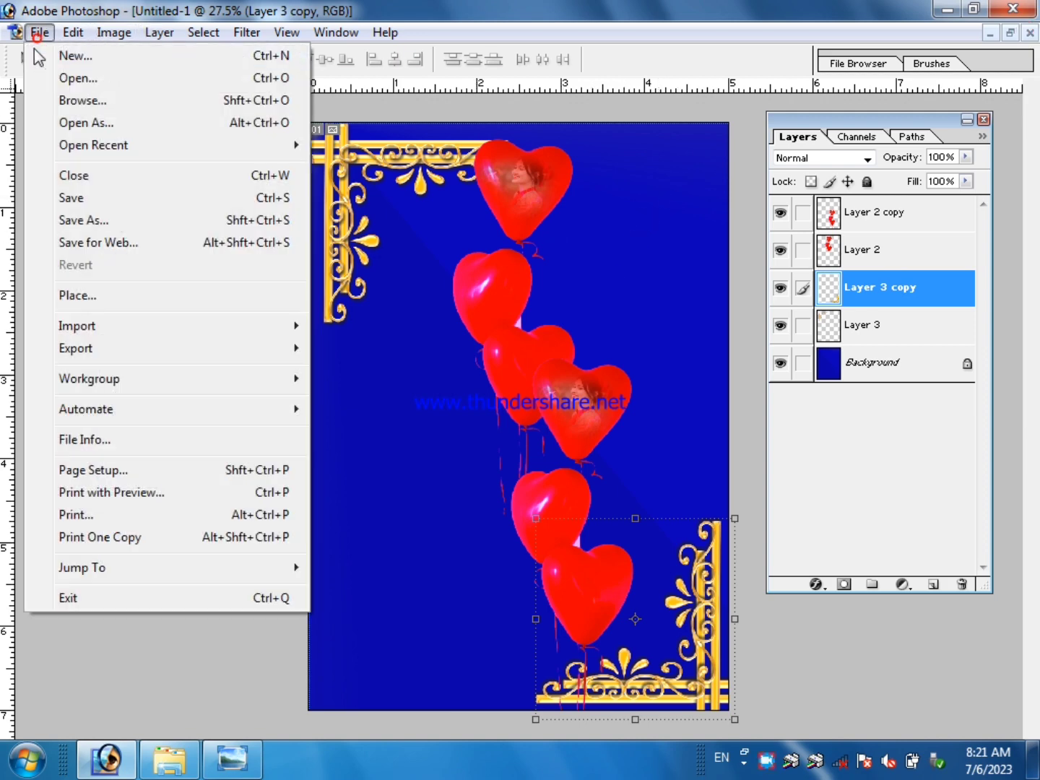
pyautogui.click(72, 78)
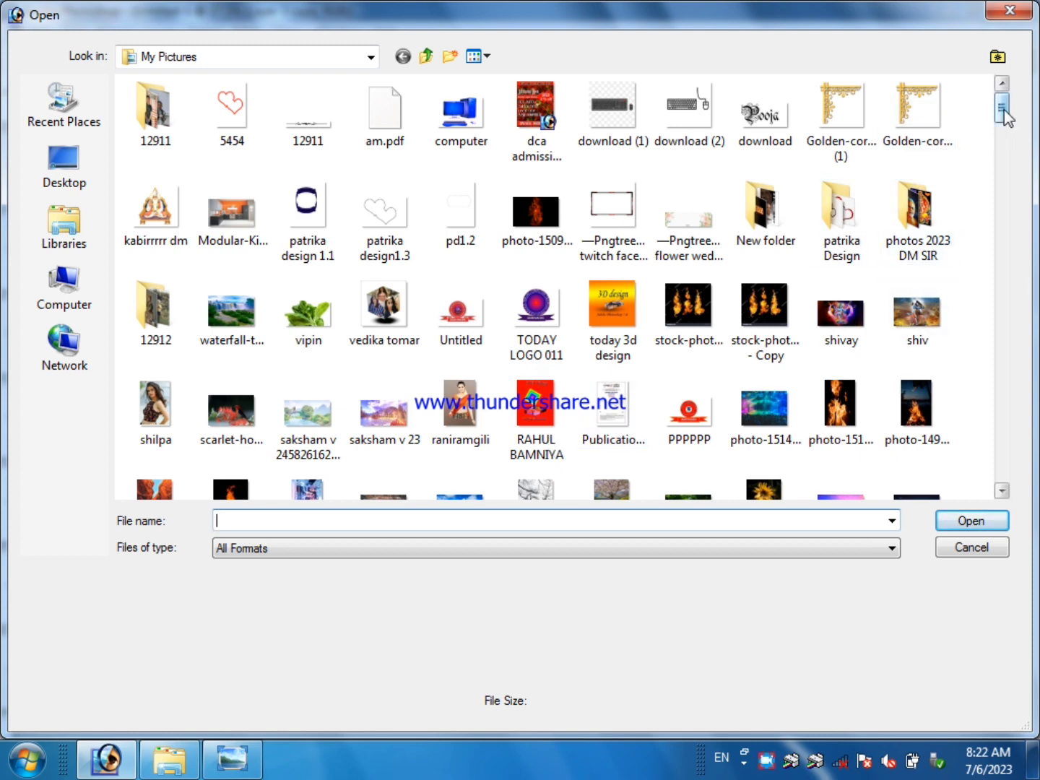
pyautogui.moveTo(1005, 114); pyautogui.dragTo(1007, 128)
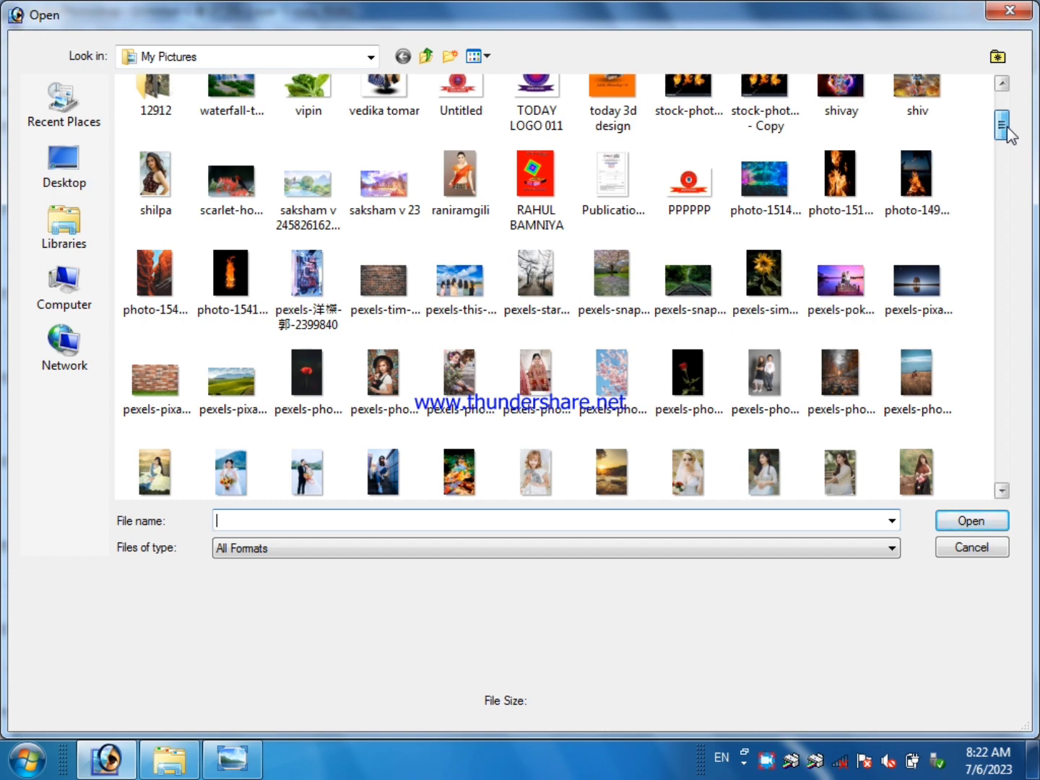
pyautogui.moveTo(1010, 133); pyautogui.dragTo(1014, 153)
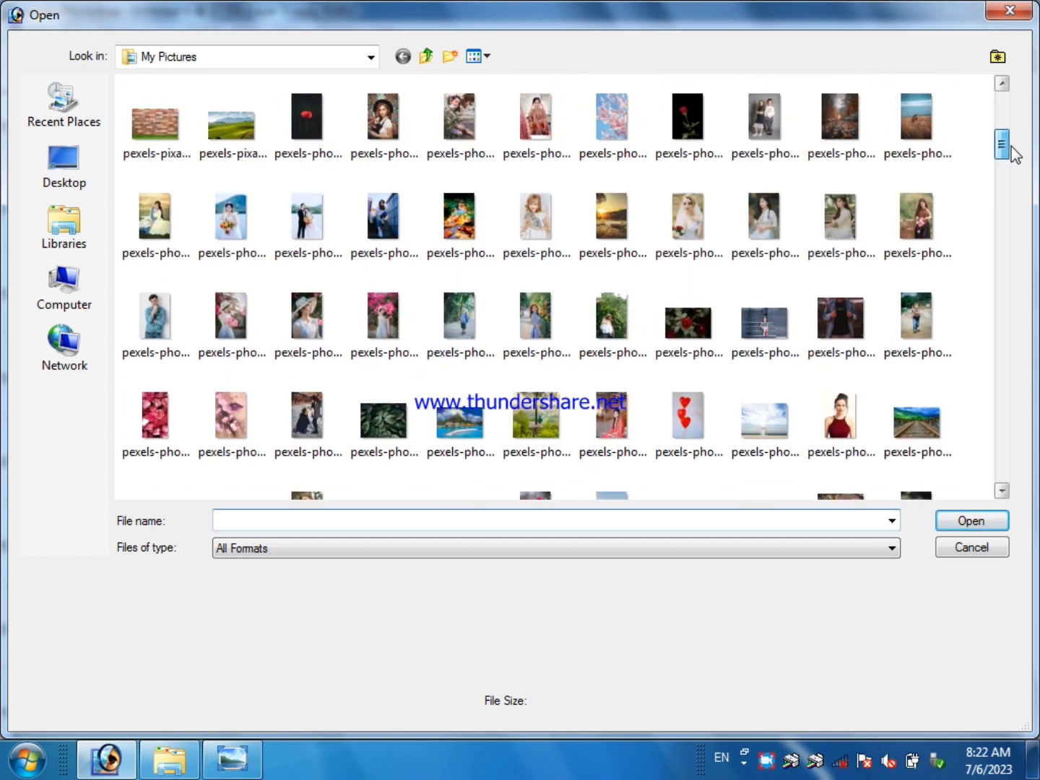
pyautogui.moveTo(1011, 146); pyautogui.dragTo(1011, 152)
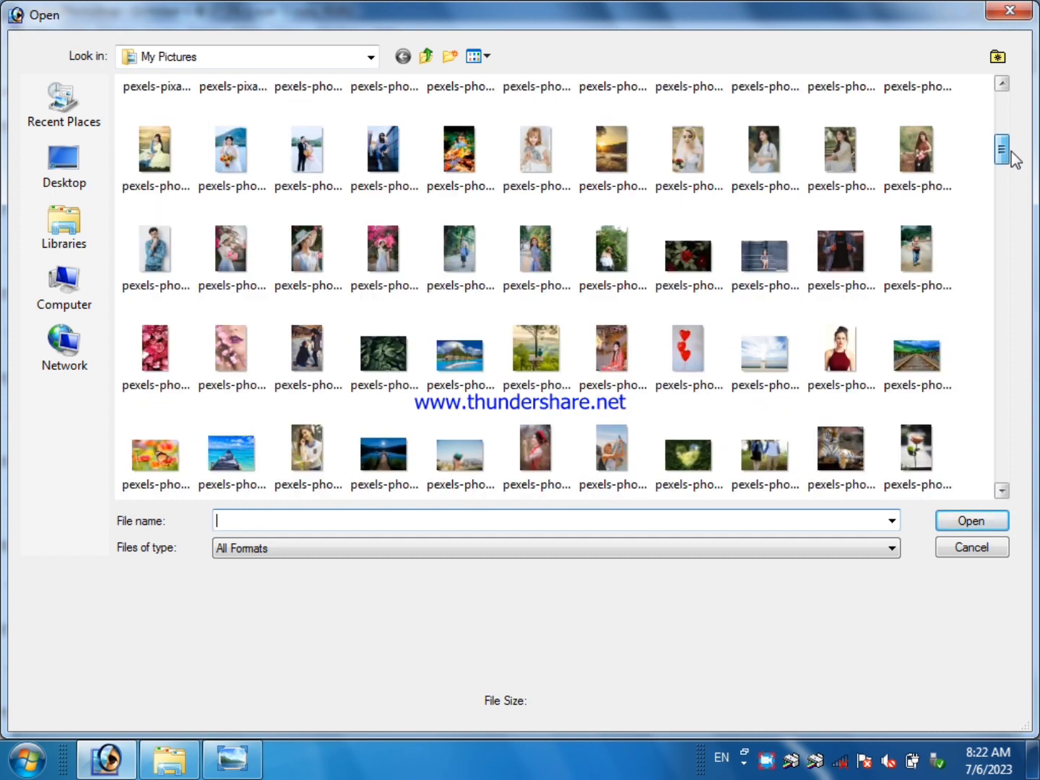
pyautogui.click(385, 252)
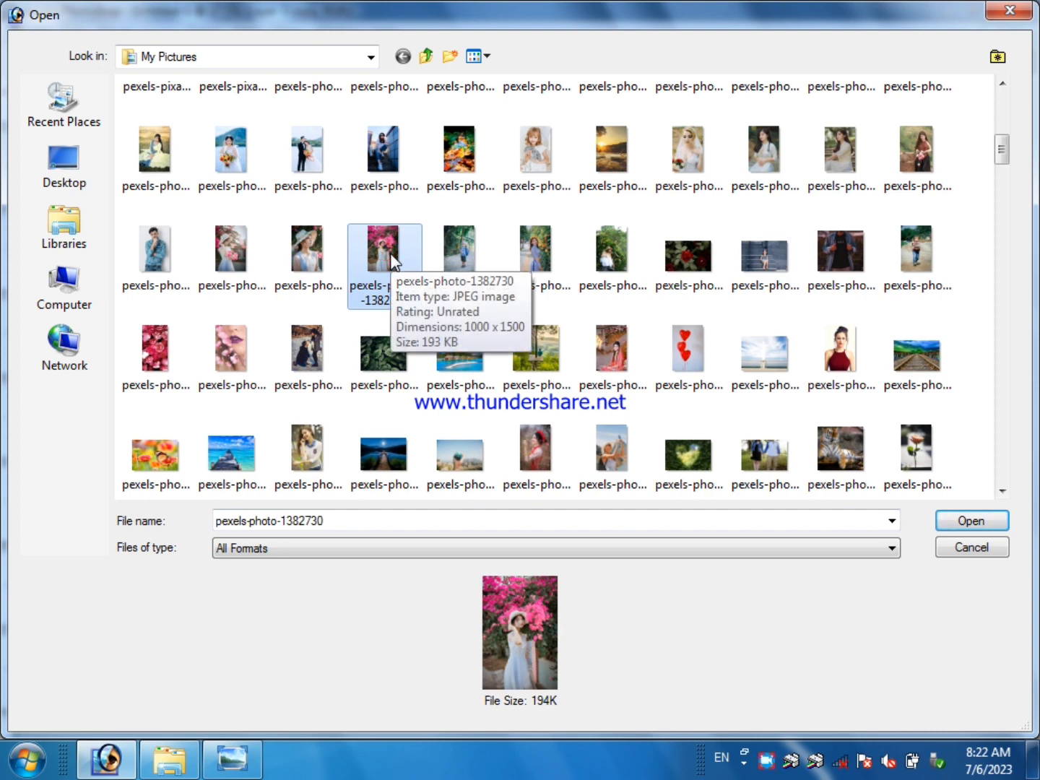
pyautogui.click(217, 257)
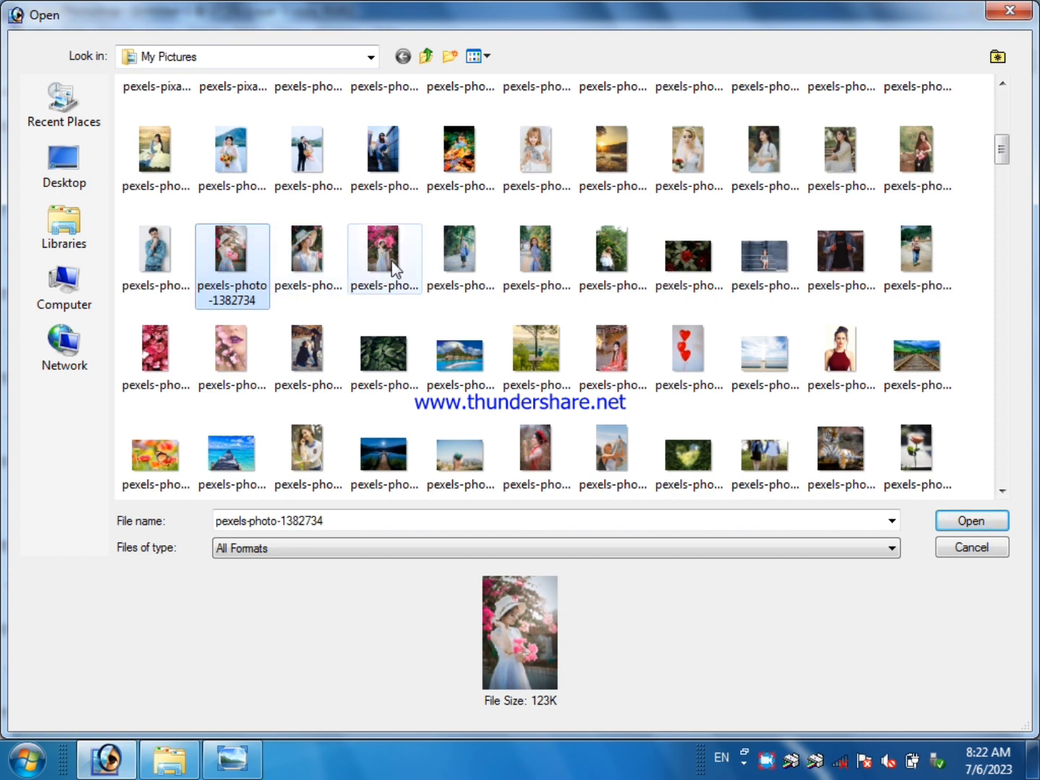
pyautogui.click(394, 270)
pyautogui.click(230, 254)
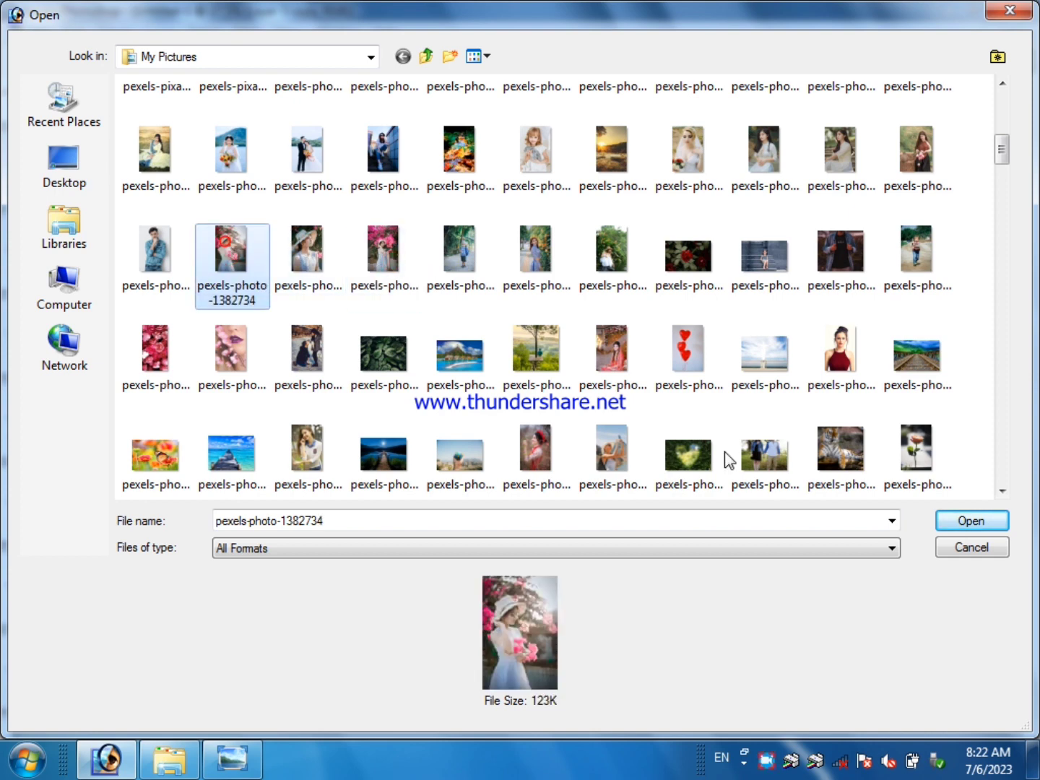
pyautogui.click(378, 270)
pyautogui.click(977, 520)
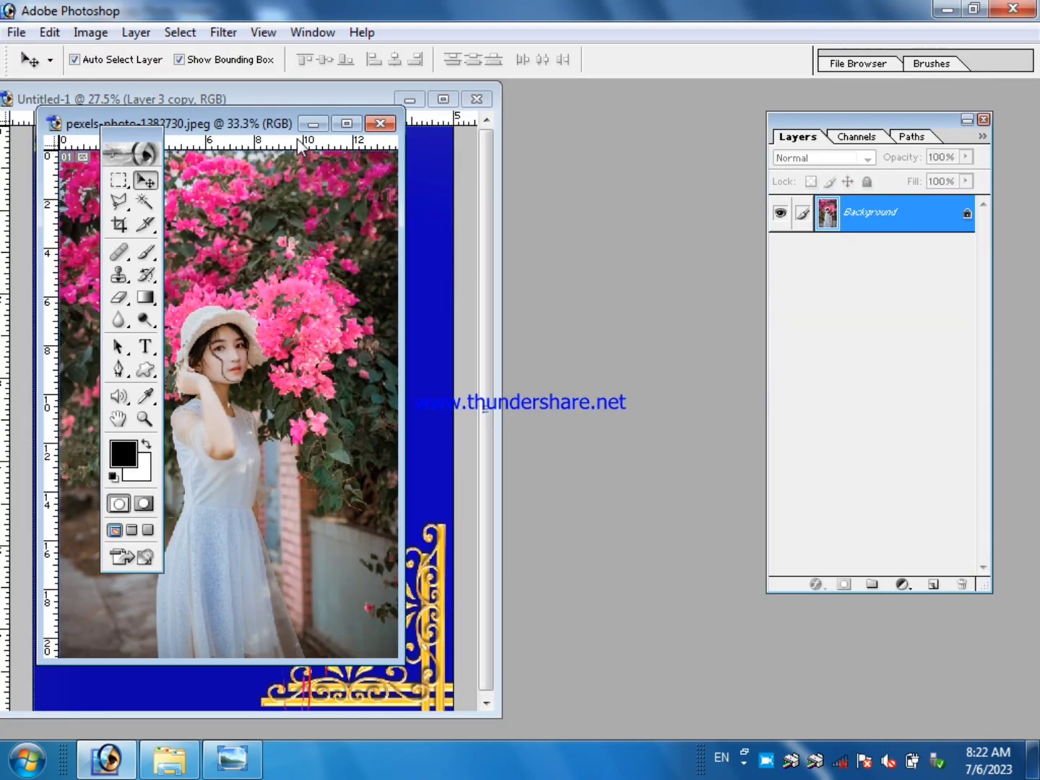
# Arrange the pexels-photo-1382730 window beside the Untitled-1 design and copy the photo into the design as a new layer.
pyautogui.moveTo(179, 123); pyautogui.dragTo(604, 178)
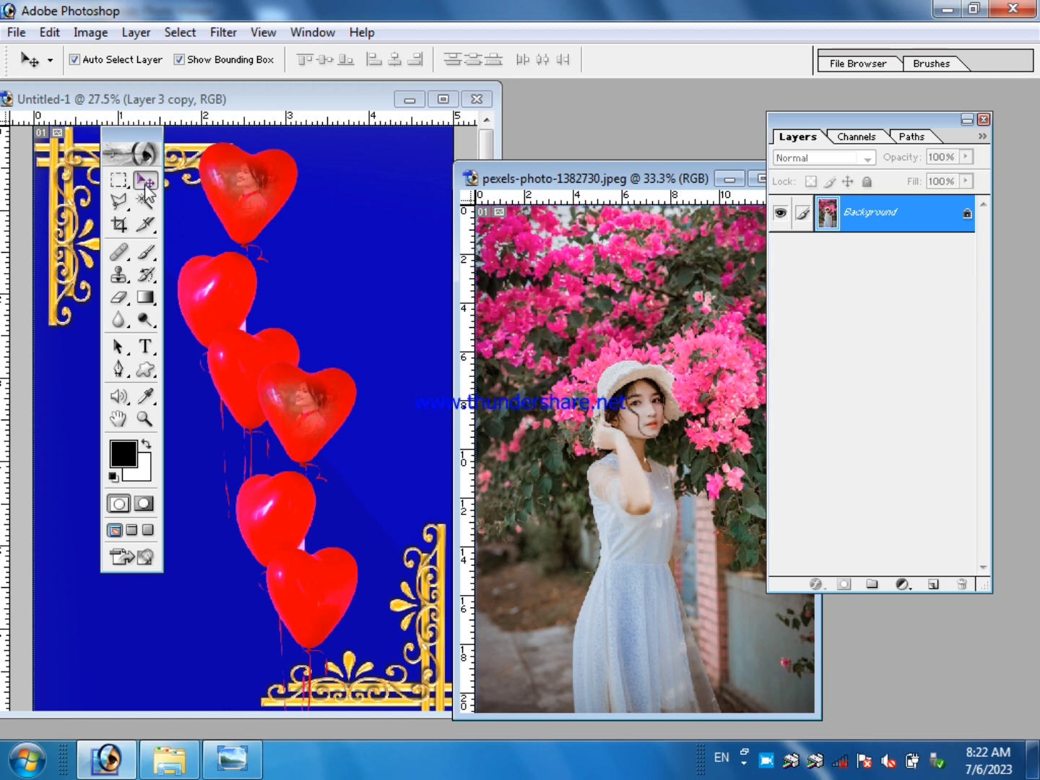
pyautogui.moveTo(536, 184); pyautogui.dragTo(535, 149)
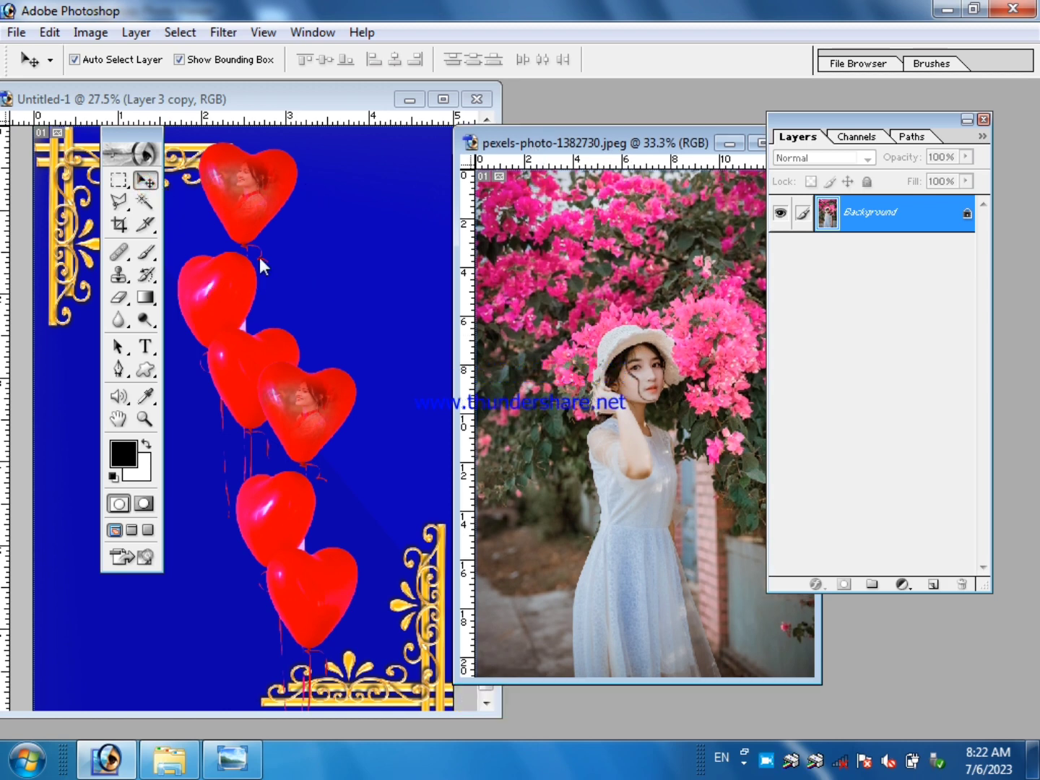
pyautogui.moveTo(630, 146); pyautogui.dragTo(486, 136)
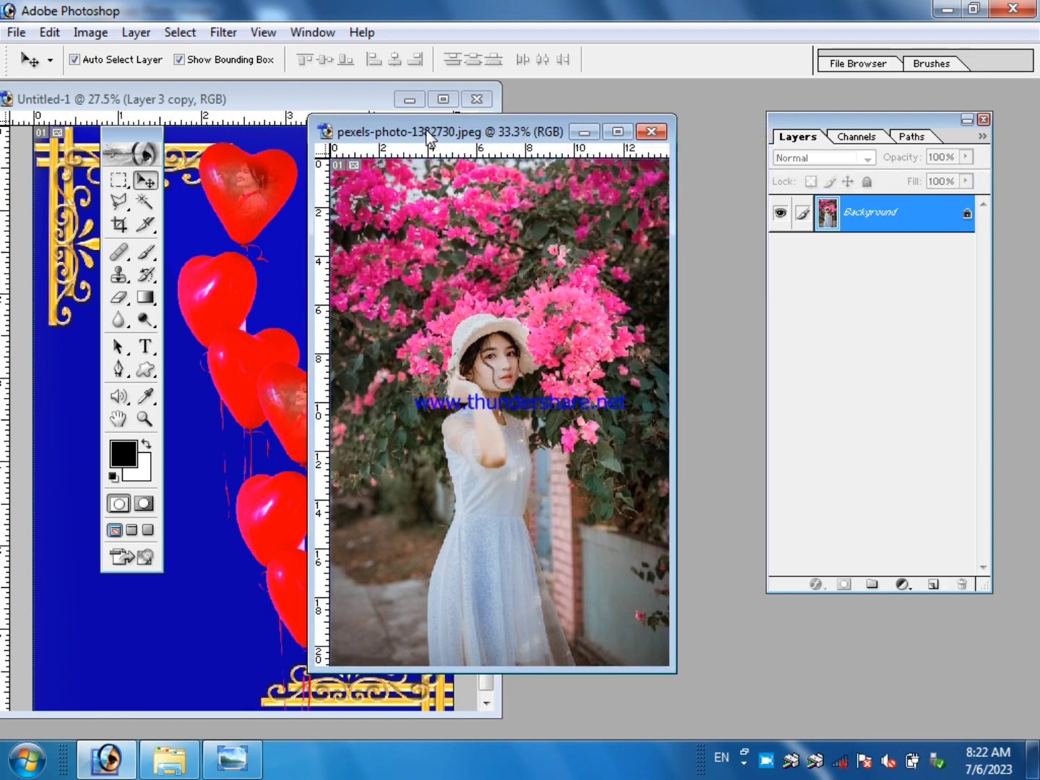
pyautogui.moveTo(429, 132); pyautogui.dragTo(555, 152)
pyautogui.click(146, 180)
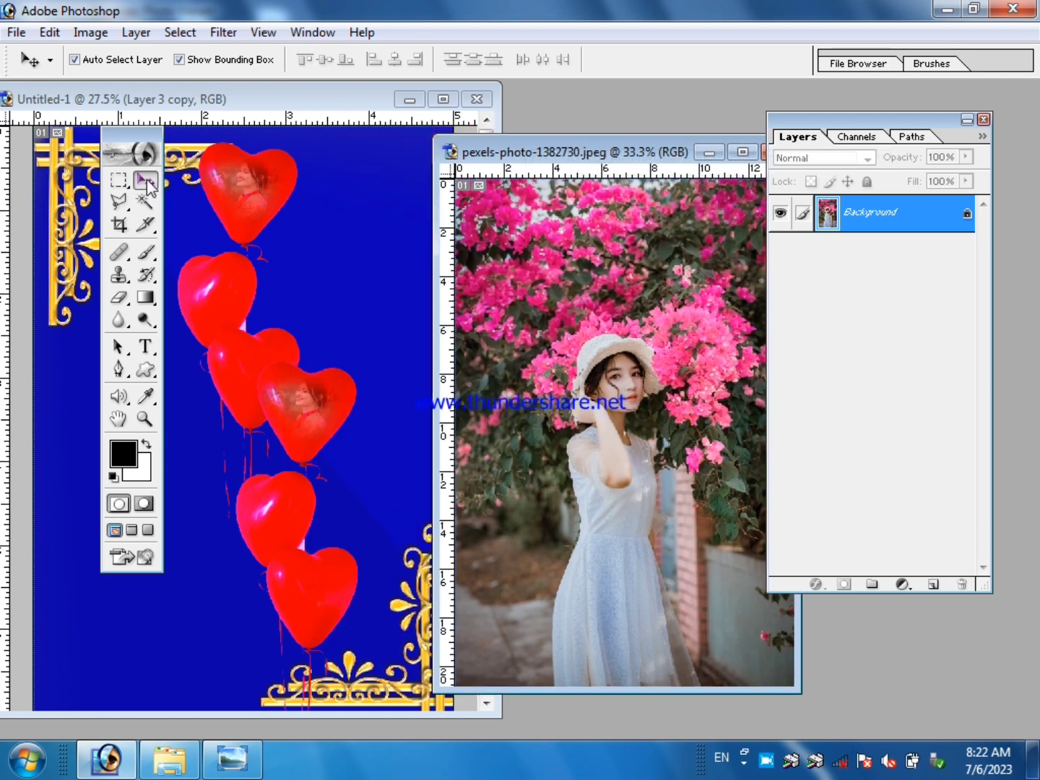
pyautogui.moveTo(637, 324); pyautogui.dragTo(309, 264)
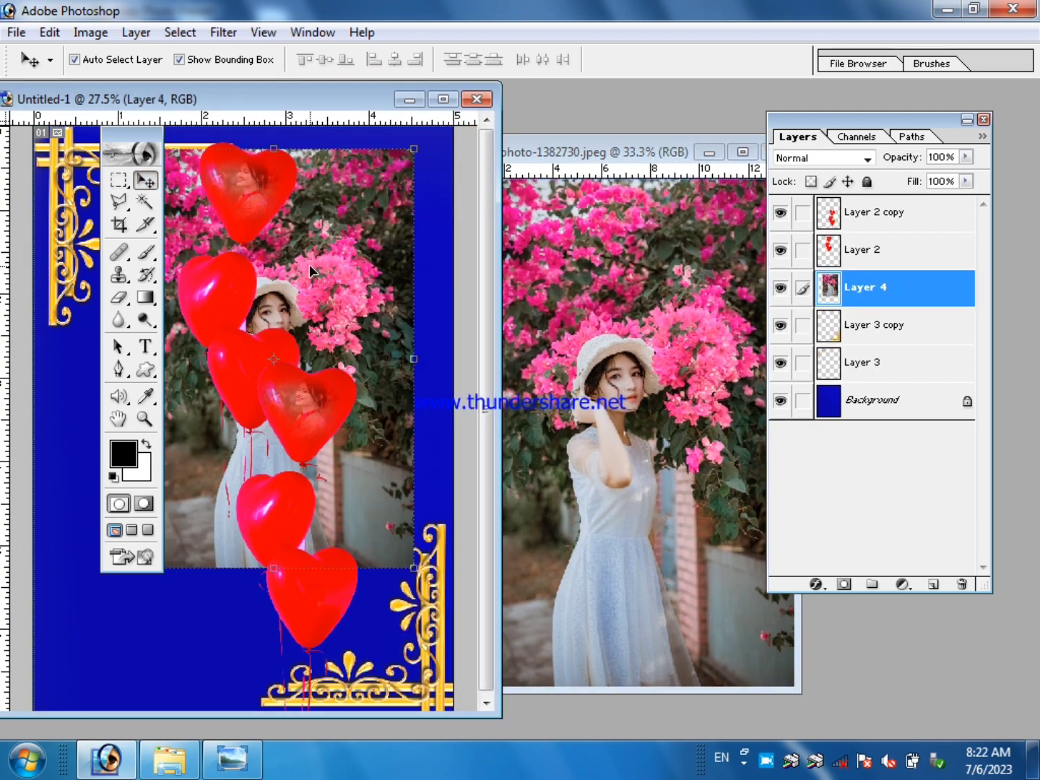
# Minimize the pexels-photo-1382730 image window and maximize the Untitled-1 design.
pyautogui.click(484, 137)
pyautogui.moveTo(663, 152); pyautogui.dragTo(474, 152)
pyautogui.click(589, 152)
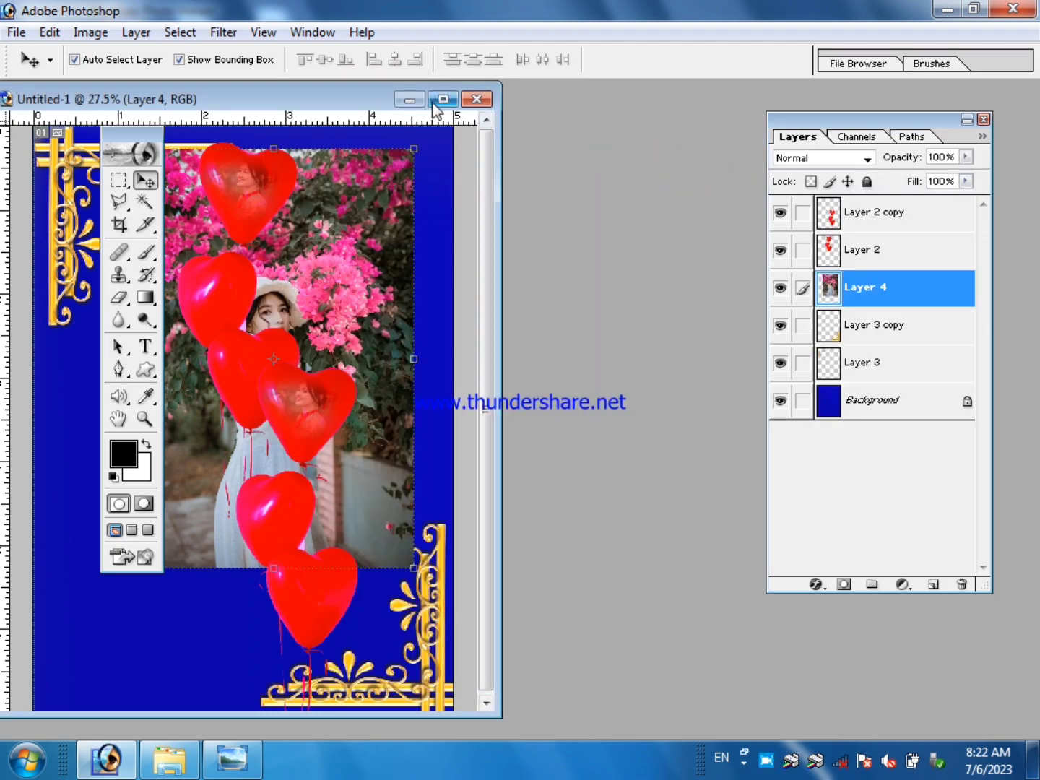
pyautogui.click(434, 100)
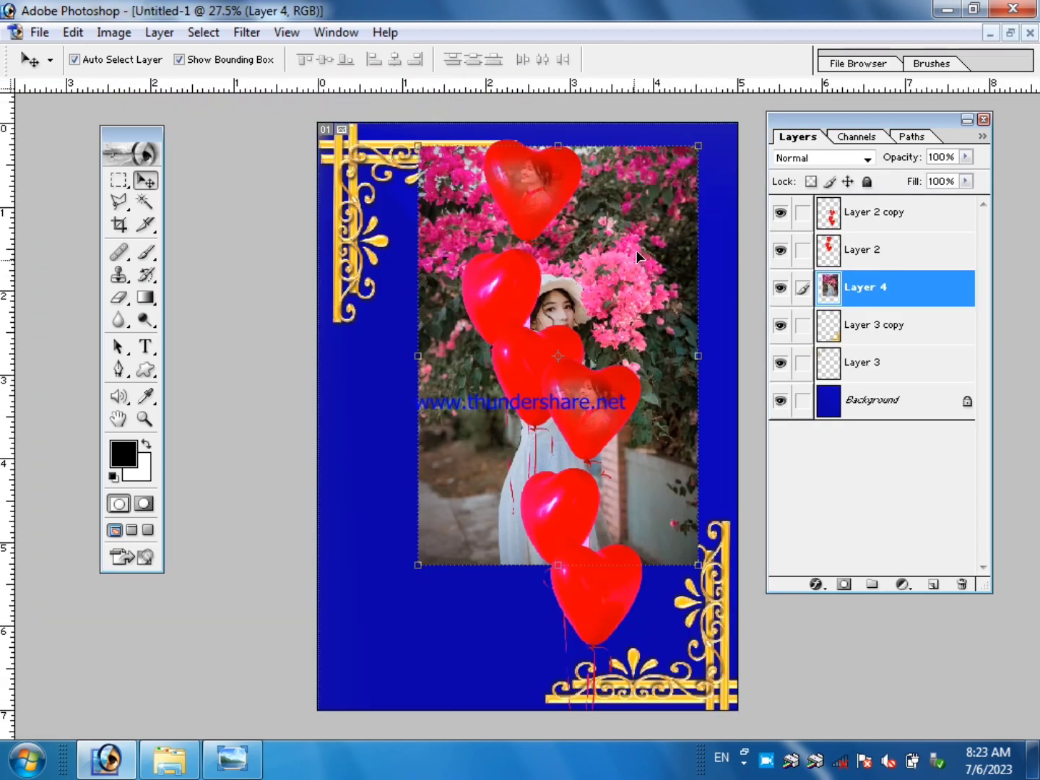
# Move the woman's photo, Layer 4, to the canvas's lower-left corner and send it to the back, behind the ornaments.
pyautogui.moveTo(636, 251); pyautogui.dragTo(480, 410)
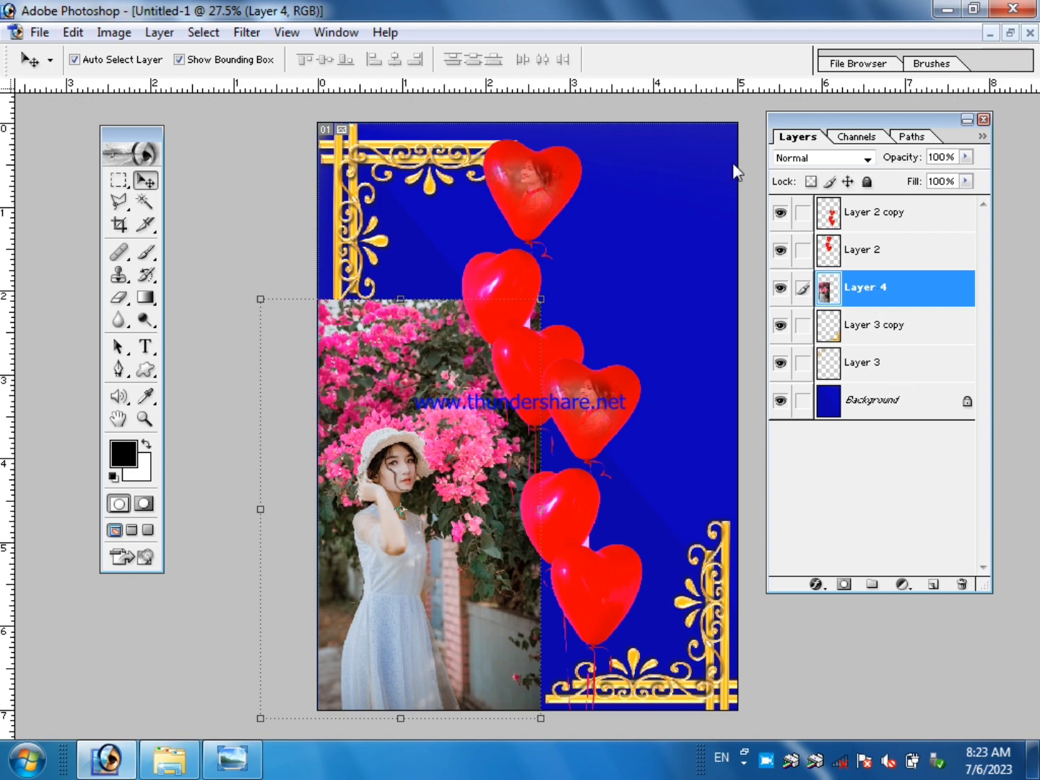
pyautogui.click(159, 31)
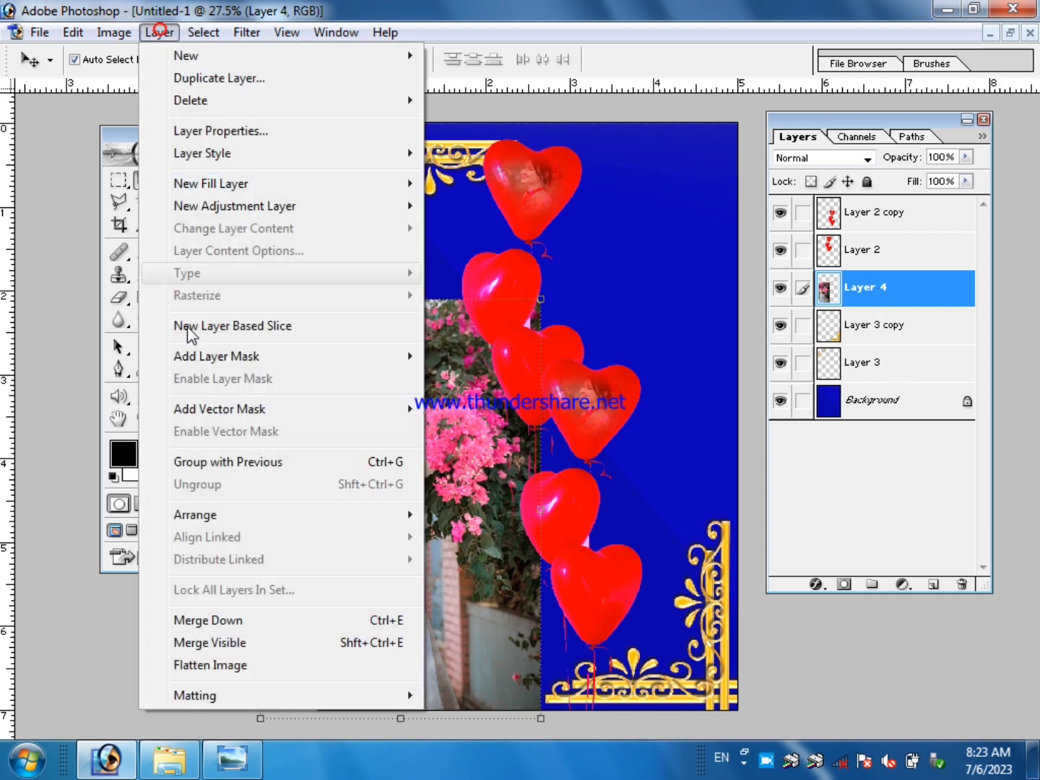
pyautogui.click(199, 517)
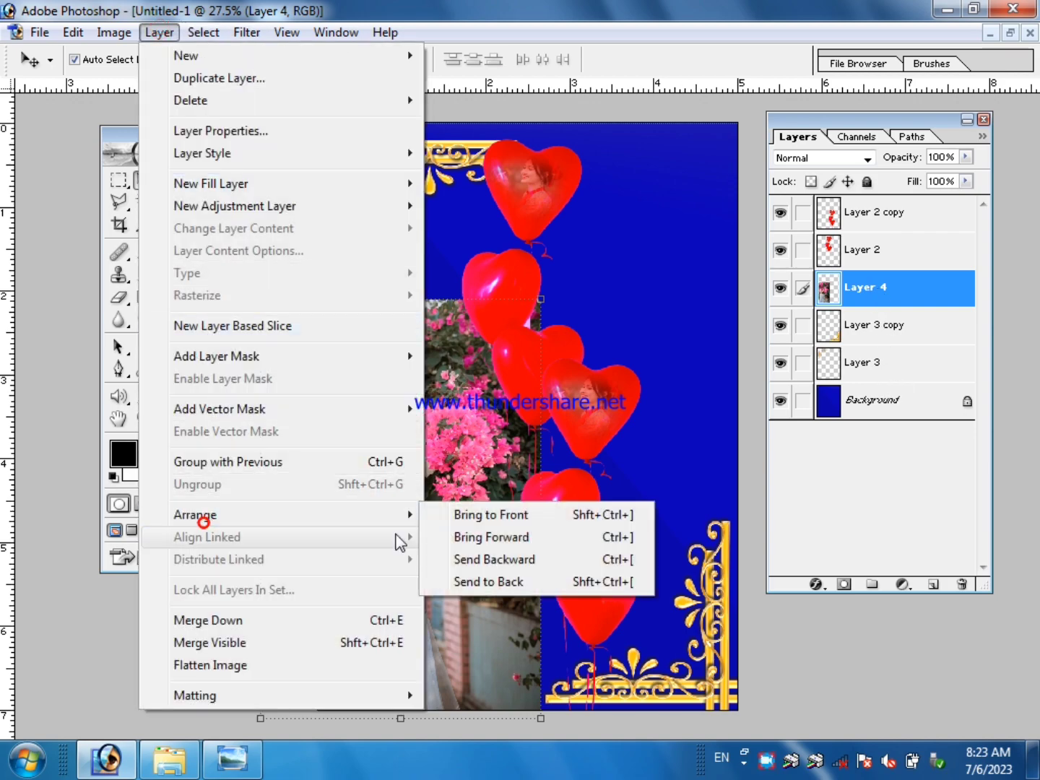
pyautogui.click(544, 584)
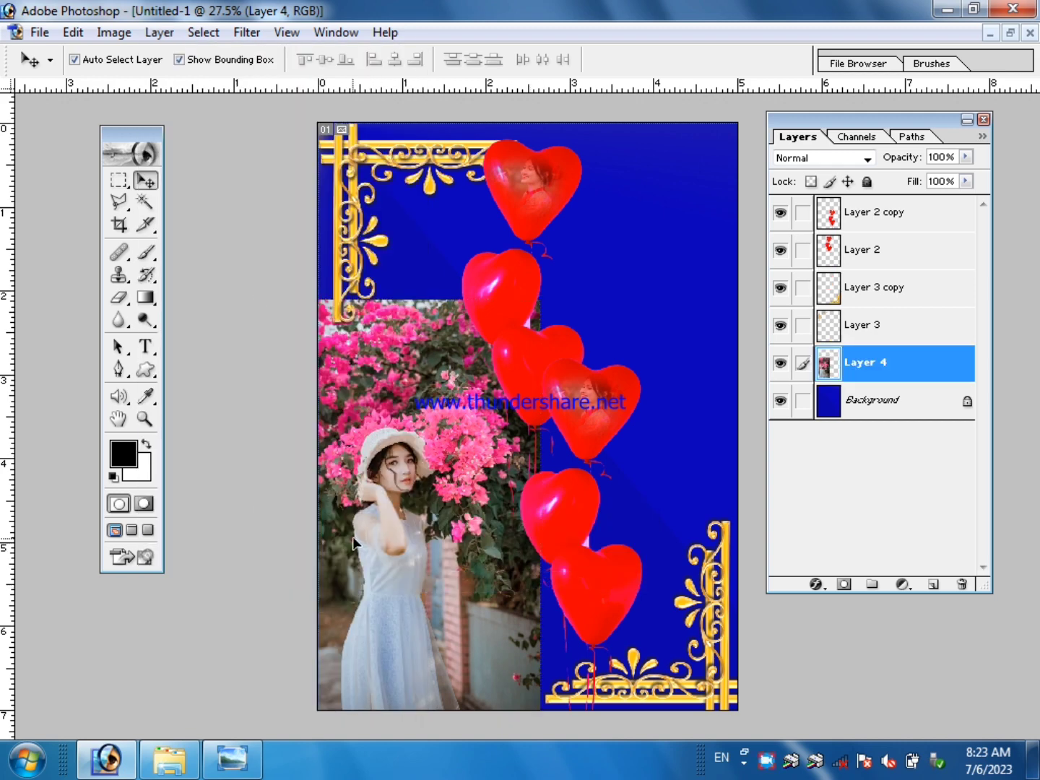
# Shift the woman's photo slightly right and up on the canvas, and move the upper balloon group, Layer 2, to the right.
pyautogui.moveTo(377, 510); pyautogui.dragTo(398, 507)
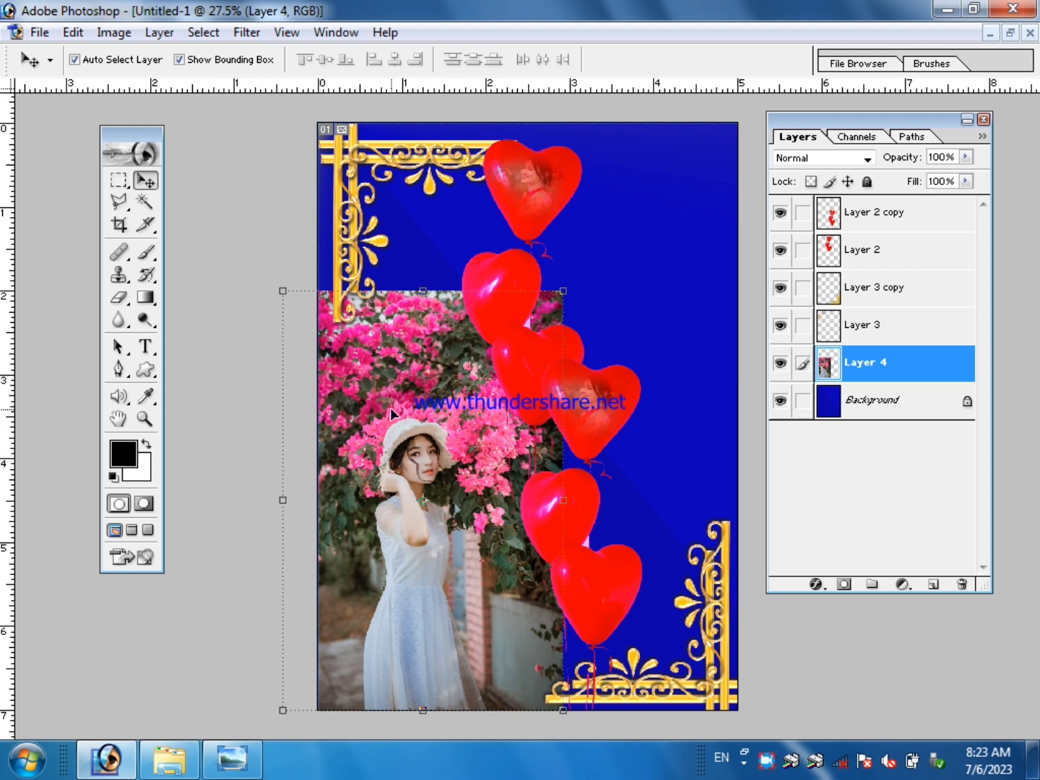
pyautogui.moveTo(526, 195); pyautogui.dragTo(575, 196)
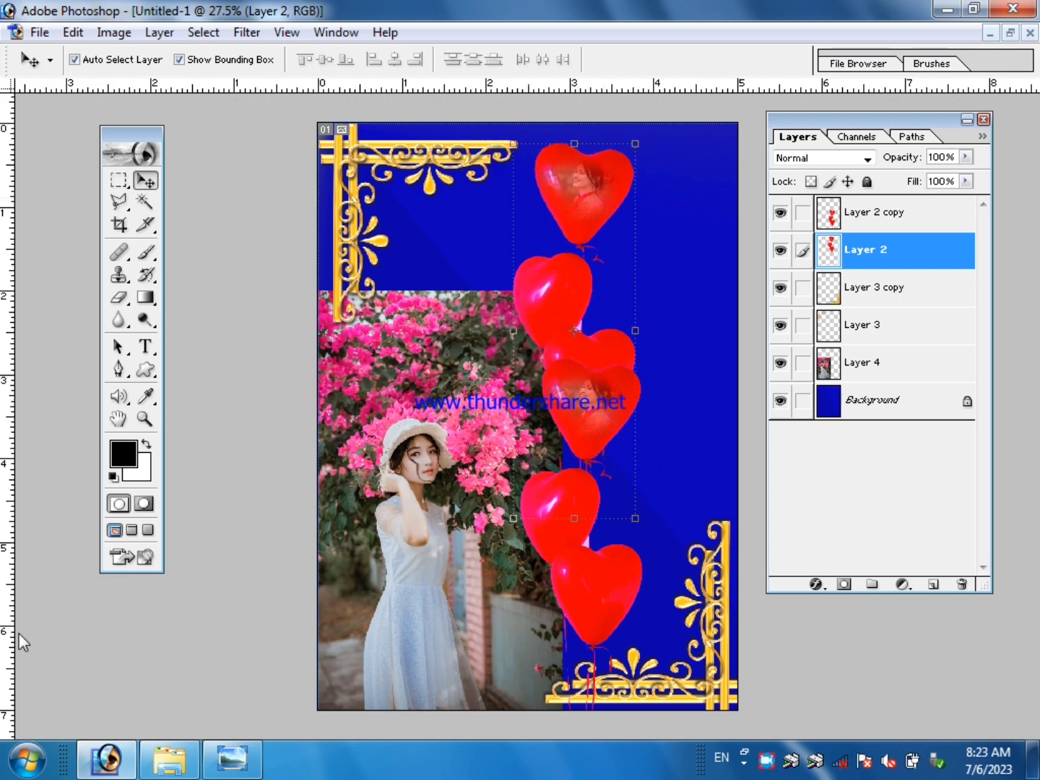
# Add a layer mask to the woman's photo, Layer 4, and reset the colours to white foreground and black background.
pyautogui.click(466, 394)
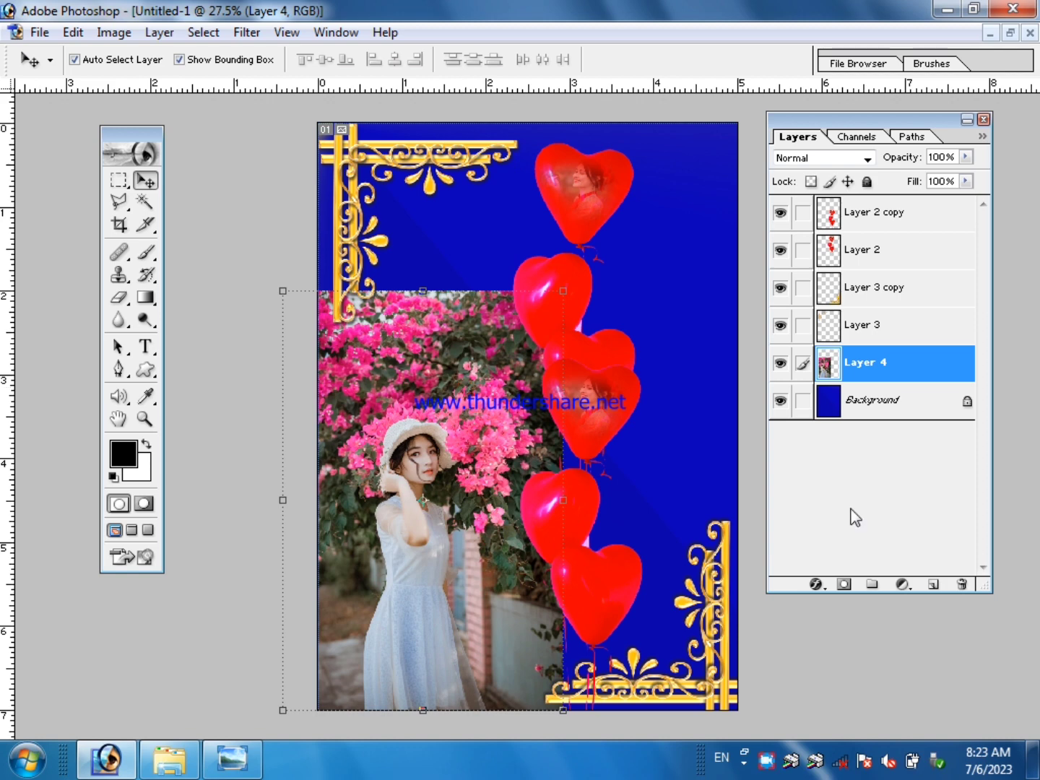
pyautogui.click(842, 585)
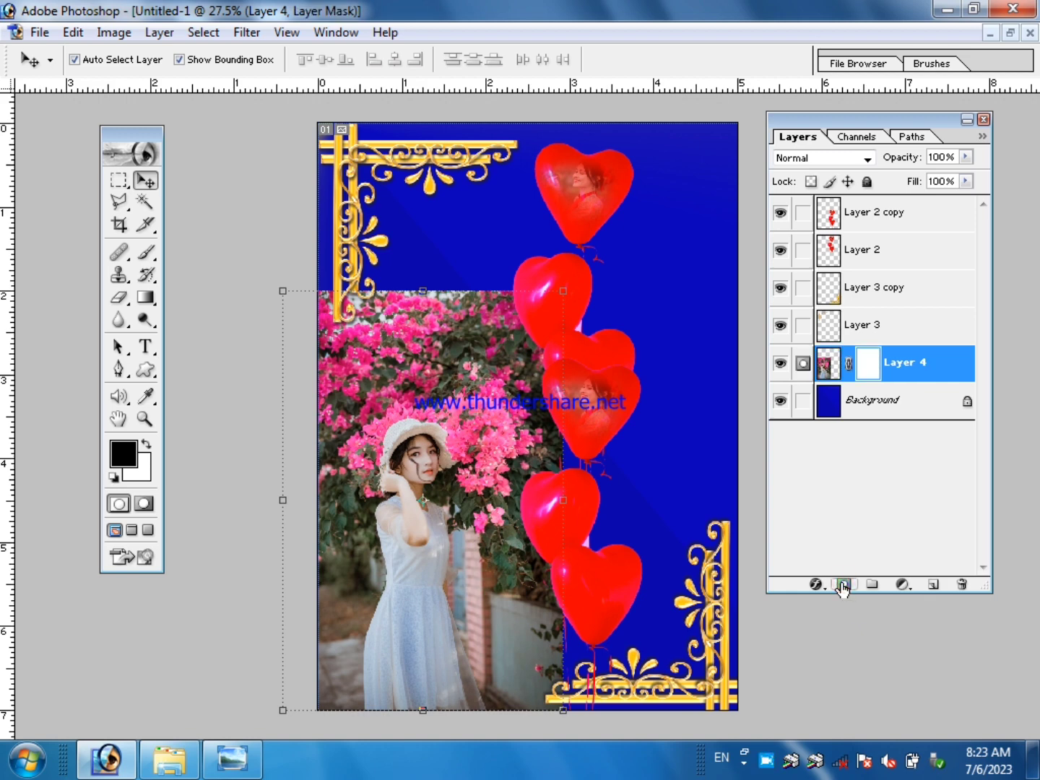
pyautogui.click(116, 479)
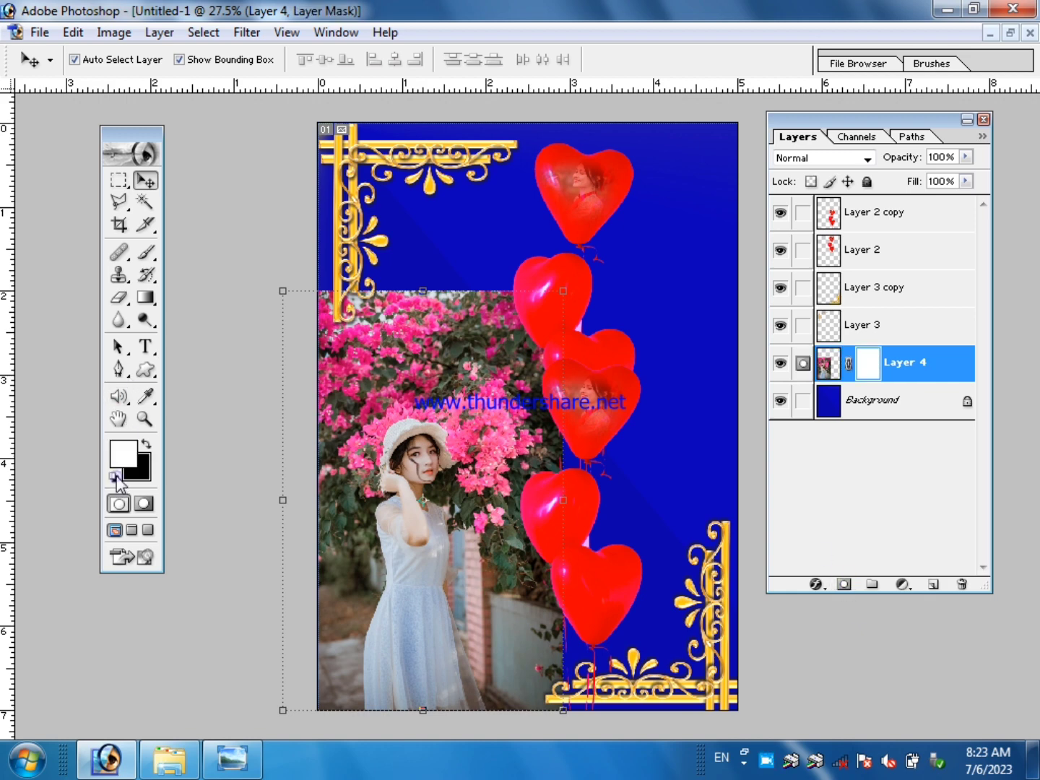
# Choose the Brush tool with a soft round tip and enlarge its diameter to 400 px.
pyautogui.click(149, 254)
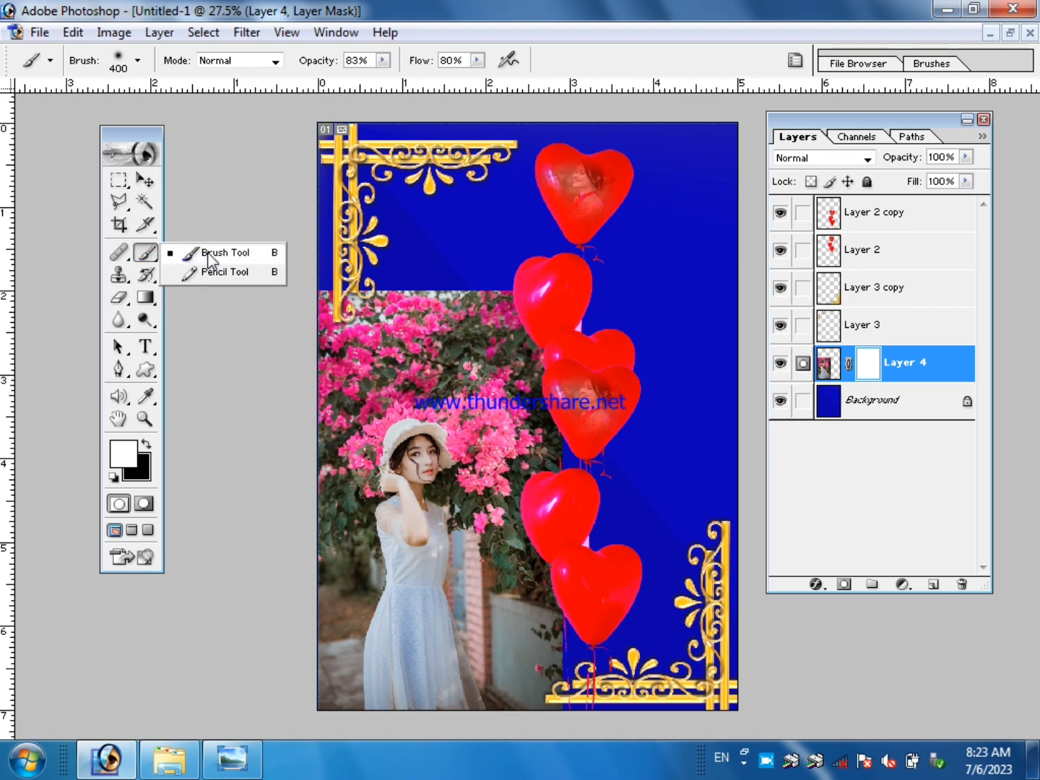
pyautogui.click(208, 253)
pyautogui.click(137, 60)
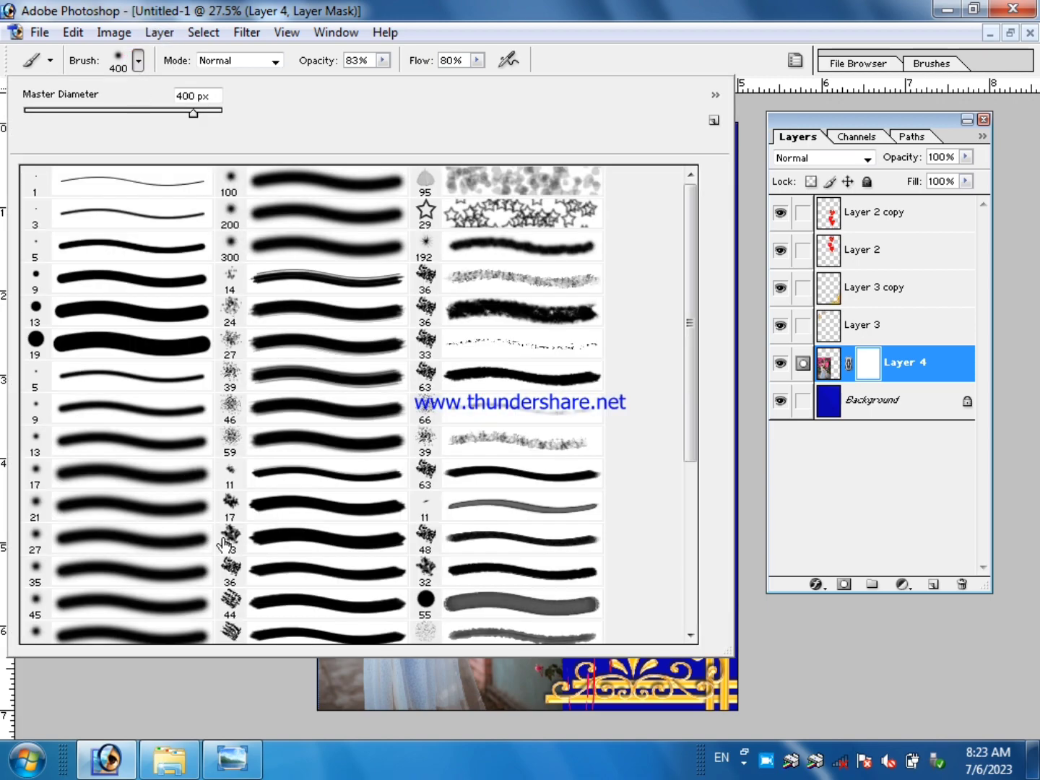
pyautogui.scroll(-2, 137, 527)
pyautogui.scroll(-1, 137, 527)
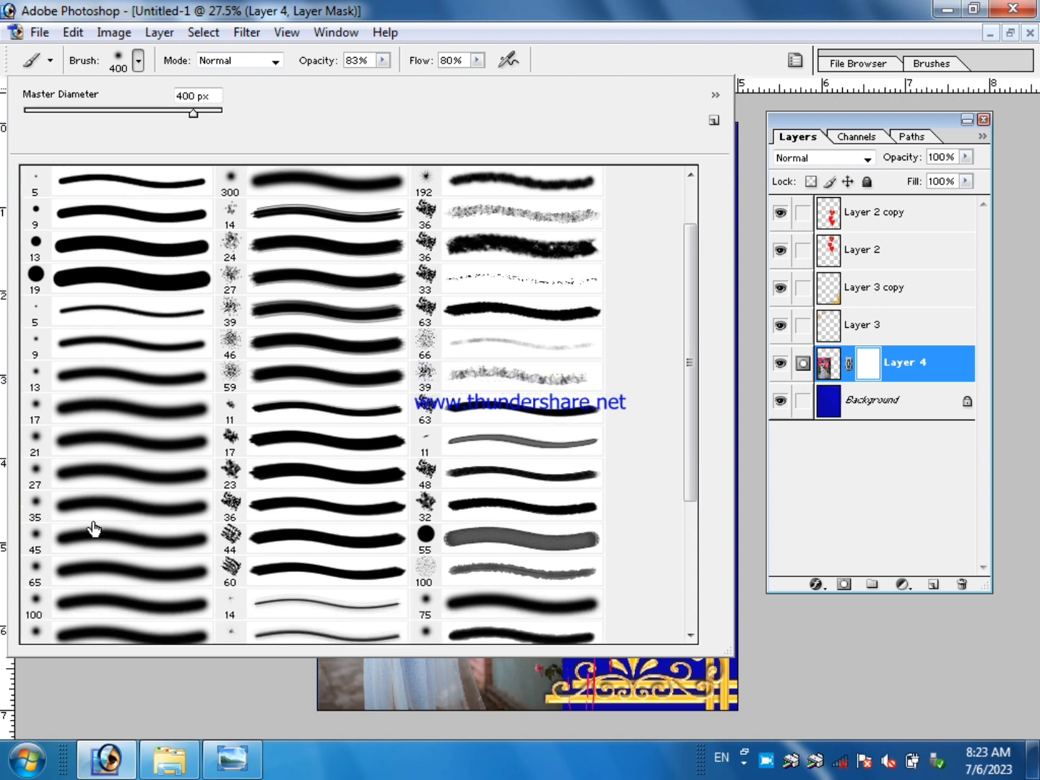
pyautogui.click(108, 447)
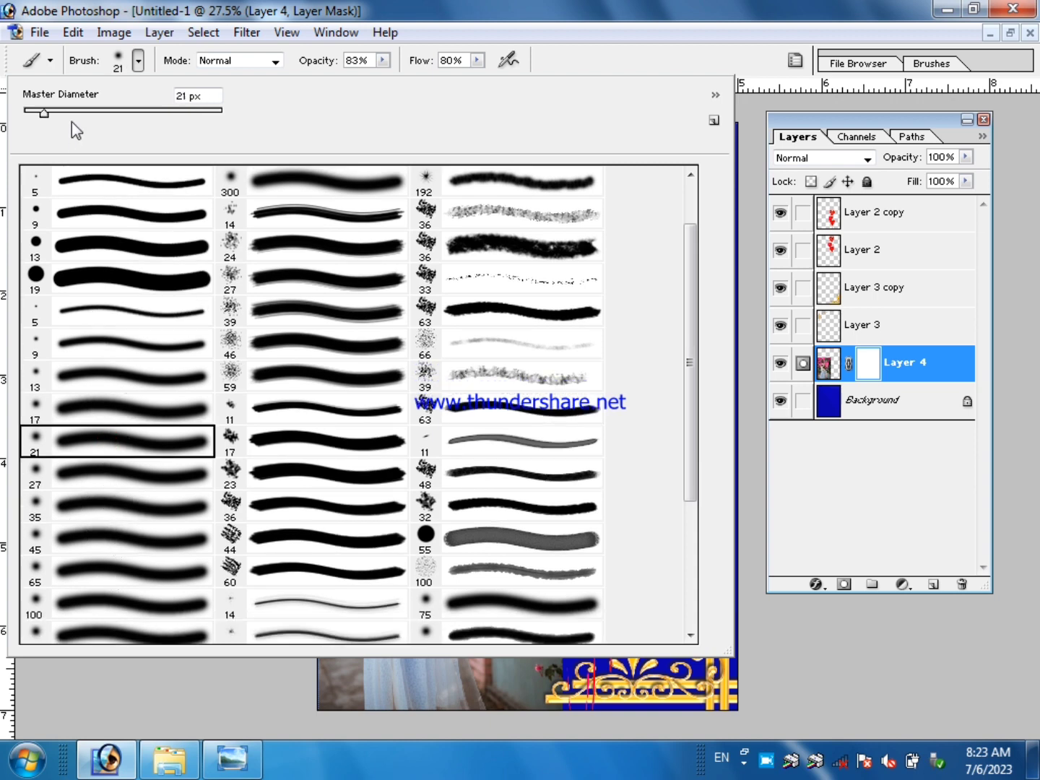
pyautogui.moveTo(73, 109)
pyautogui.mouseDown()
pyautogui.moveTo(218, 114)
pyautogui.moveTo(77, 118)
pyautogui.moveTo(173, 118)
pyautogui.moveTo(144, 118)
pyautogui.mouseUp()
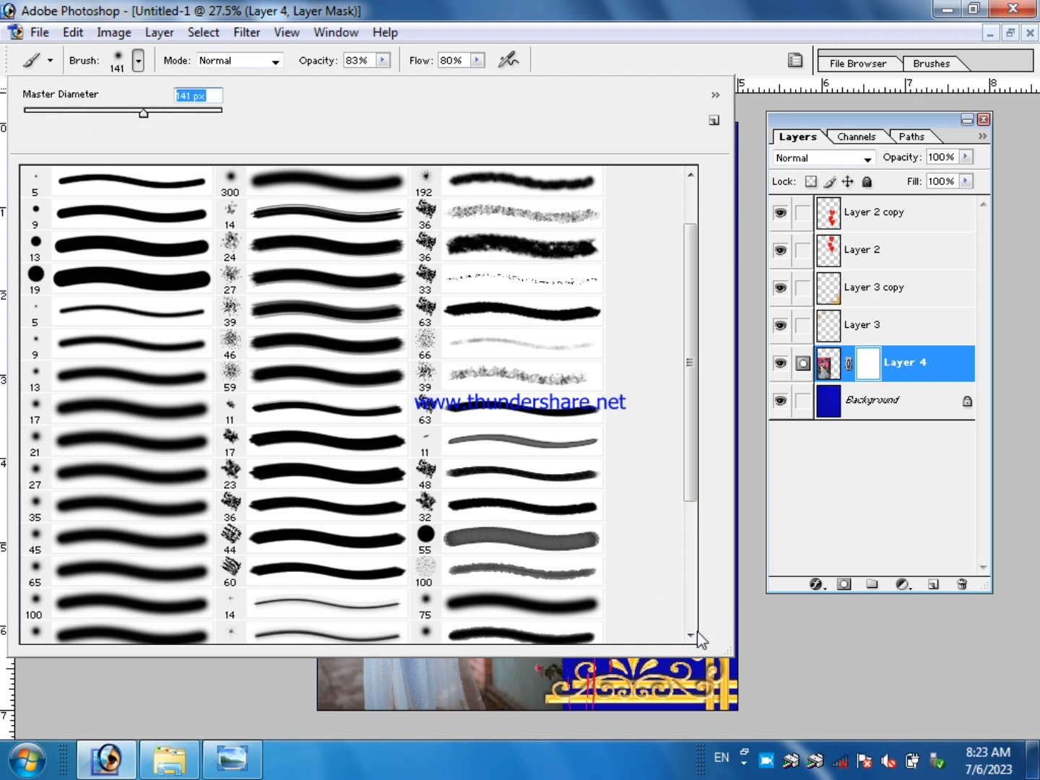
pyautogui.click(823, 687)
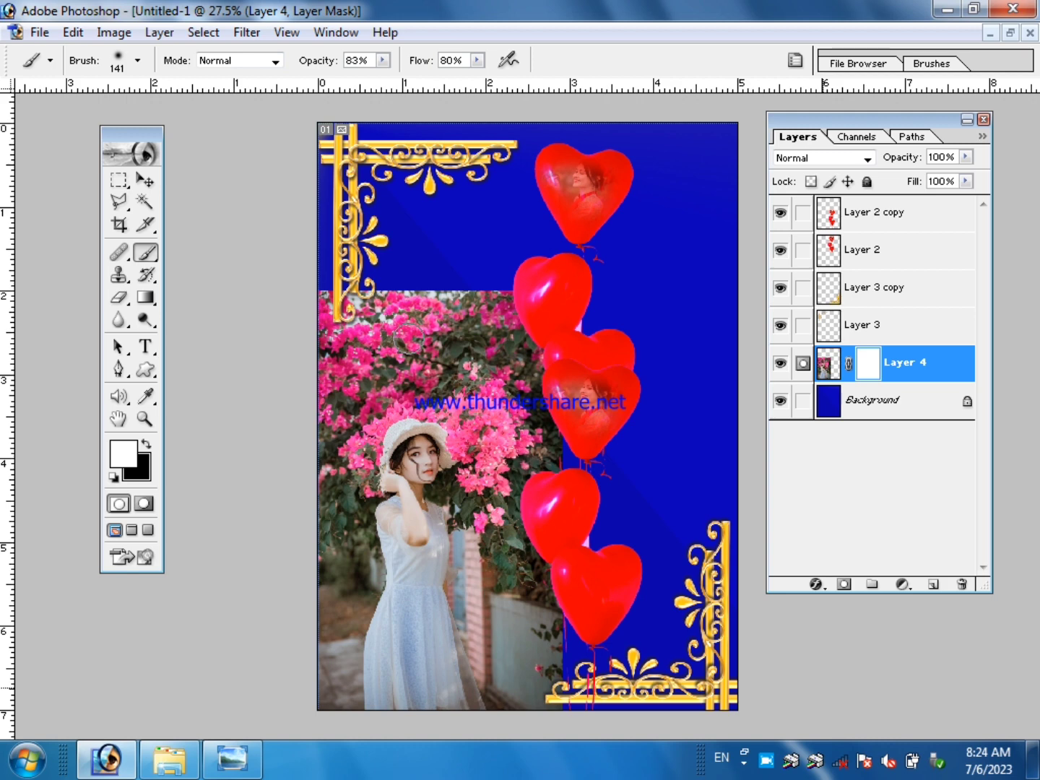
pyautogui.press(']')
pyautogui.press(']')
pyautogui.press(']')
pyautogui.press(']')
pyautogui.press(']')
pyautogui.press(']')
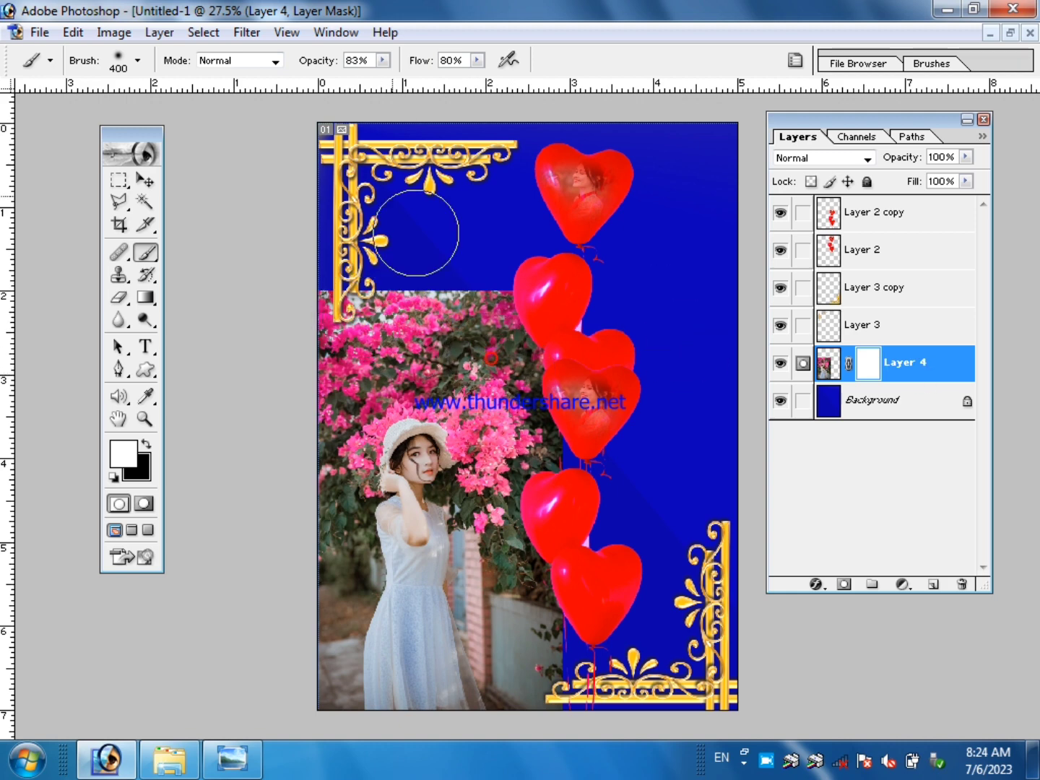
# Set the brush's opacity and flow both to 100%.
pyautogui.click(383, 62)
pyautogui.moveTo(385, 77); pyautogui.dragTo(401, 77)
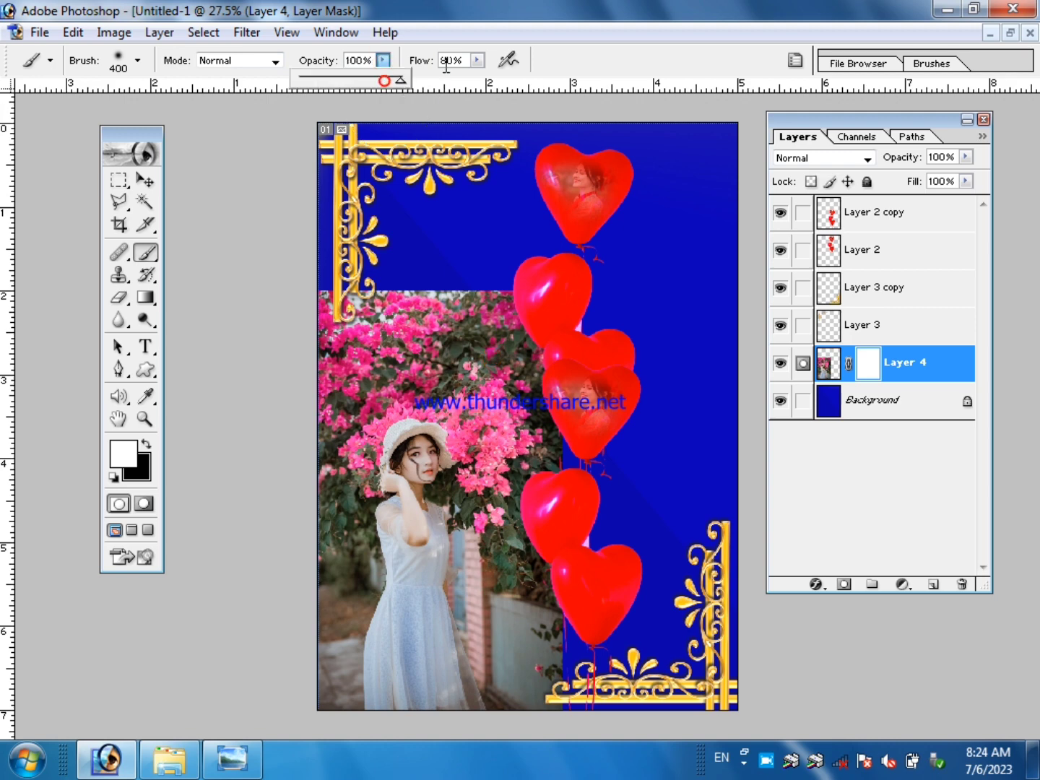
pyautogui.click(477, 60)
pyautogui.moveTo(477, 78); pyautogui.dragTo(500, 78)
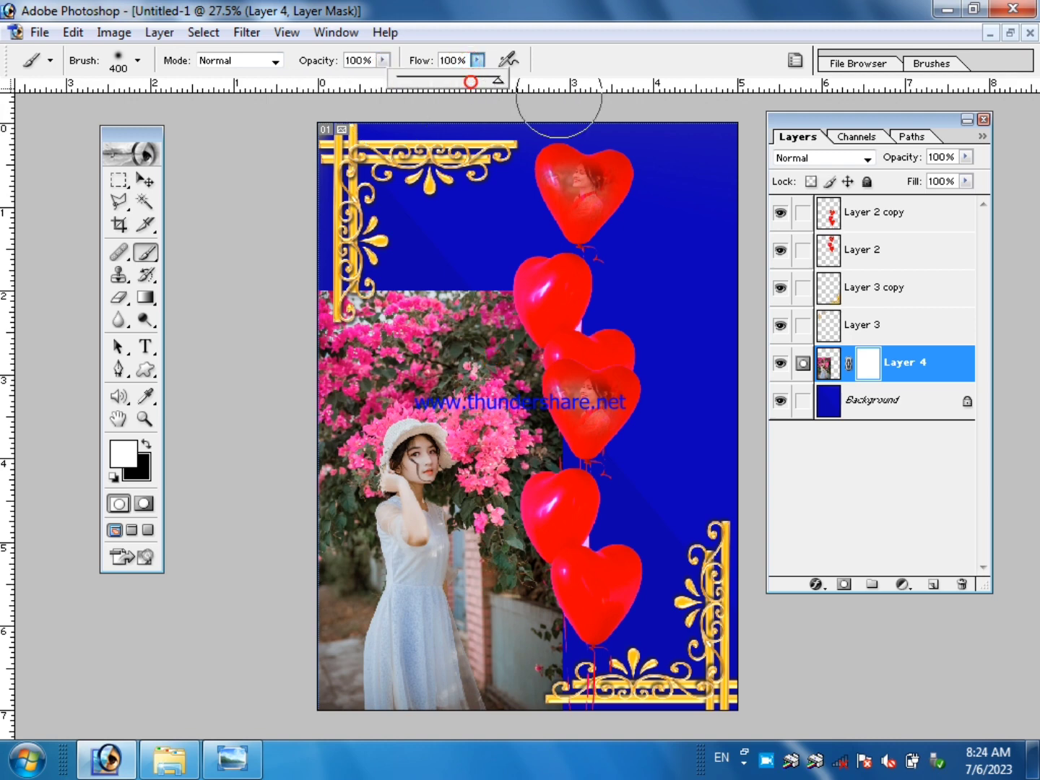
# Paint black on Layer 4's mask around the woman to hide the photo's outer background and hard edges.
pyautogui.click(484, 331)
pyautogui.moveTo(500, 374); pyautogui.dragTo(390, 329)
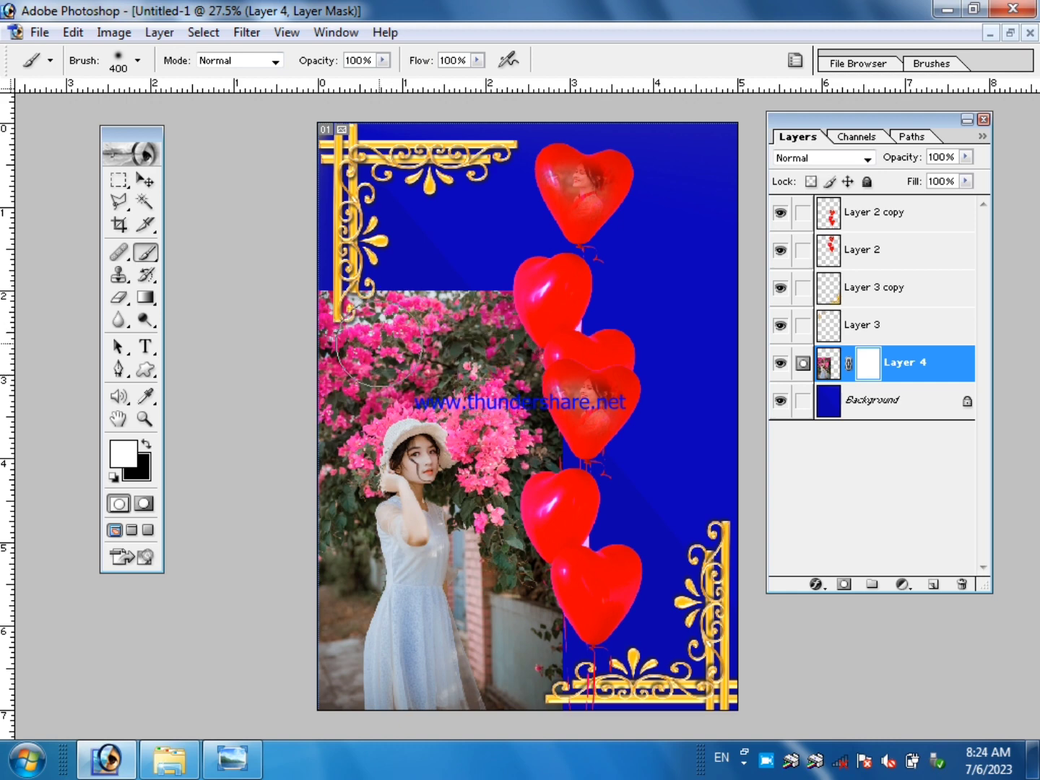
pyautogui.moveTo(385, 335)
pyautogui.mouseDown()
pyautogui.moveTo(476, 322)
pyautogui.moveTo(522, 342)
pyautogui.mouseUp()
pyautogui.click(148, 446)
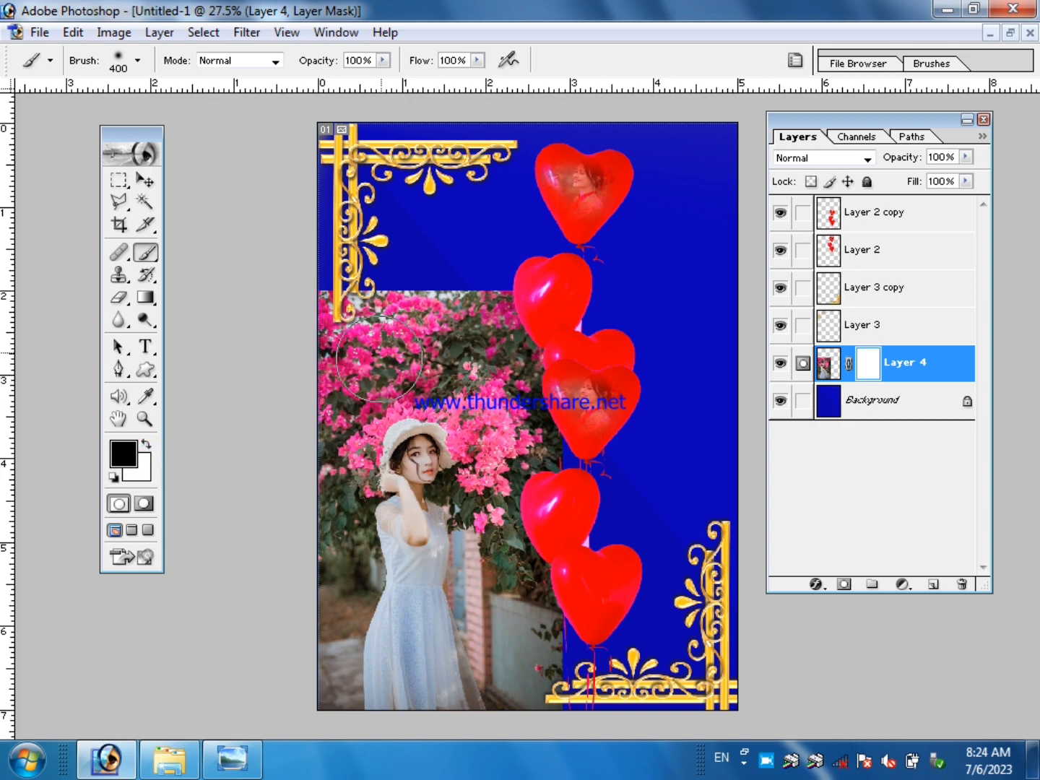
pyautogui.moveTo(418, 291)
pyautogui.mouseDown()
pyautogui.moveTo(302, 318)
pyautogui.moveTo(481, 285)
pyautogui.moveTo(557, 308)
pyautogui.moveTo(598, 448)
pyautogui.moveTo(448, 318)
pyautogui.moveTo(522, 499)
pyautogui.moveTo(546, 724)
pyautogui.moveTo(455, 719)
pyautogui.moveTo(295, 684)
pyautogui.moveTo(295, 592)
pyautogui.moveTo(327, 492)
pyautogui.moveTo(318, 355)
pyautogui.moveTo(485, 304)
pyautogui.moveTo(553, 473)
pyautogui.moveTo(549, 631)
pyautogui.moveTo(516, 652)
pyautogui.moveTo(535, 382)
pyautogui.moveTo(332, 344)
pyautogui.moveTo(295, 403)
pyautogui.moveTo(371, 366)
pyautogui.moveTo(518, 348)
pyautogui.moveTo(530, 585)
pyautogui.moveTo(500, 659)
pyautogui.moveTo(204, 713)
pyautogui.mouseUp()
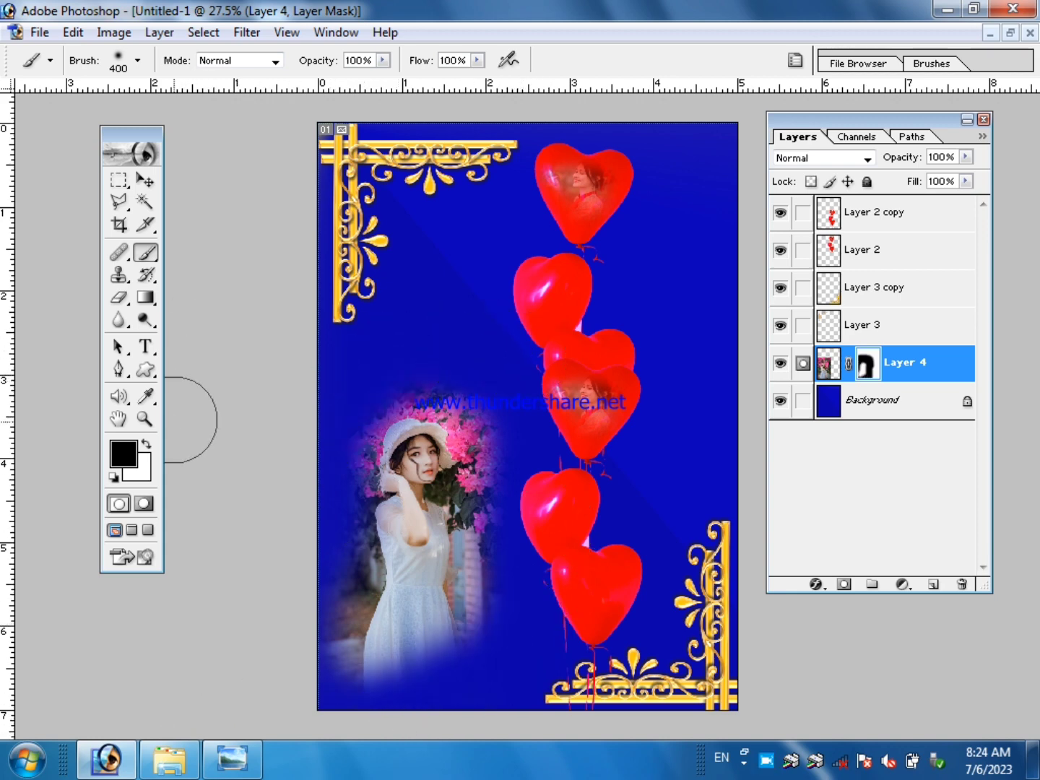
# Paint white on Layer 4's mask to bring back the flowers around the woman and the lower part of her dress.
pyautogui.click(146, 446)
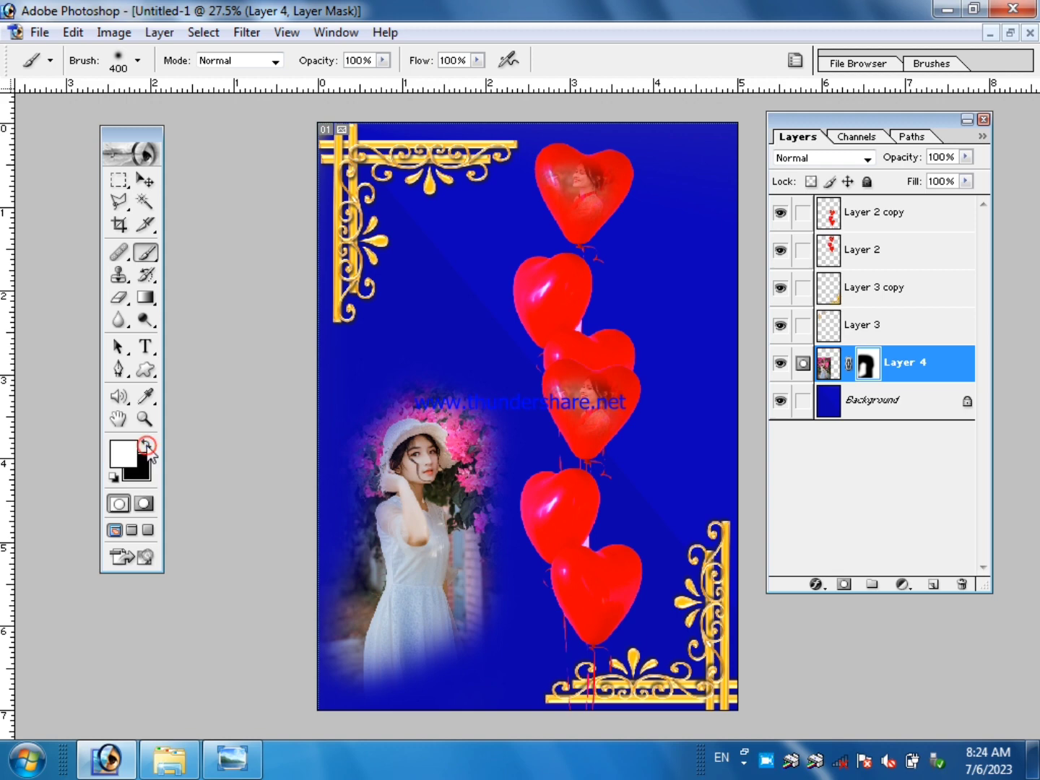
pyautogui.moveTo(448, 456)
pyautogui.mouseDown()
pyautogui.moveTo(472, 551)
pyautogui.moveTo(472, 441)
pyautogui.moveTo(446, 412)
pyautogui.moveTo(403, 404)
pyautogui.moveTo(358, 444)
pyautogui.moveTo(361, 498)
pyautogui.mouseUp()
pyautogui.moveTo(401, 625)
pyautogui.mouseDown()
pyautogui.moveTo(442, 629)
pyautogui.moveTo(440, 655)
pyautogui.moveTo(407, 662)
pyautogui.mouseUp()
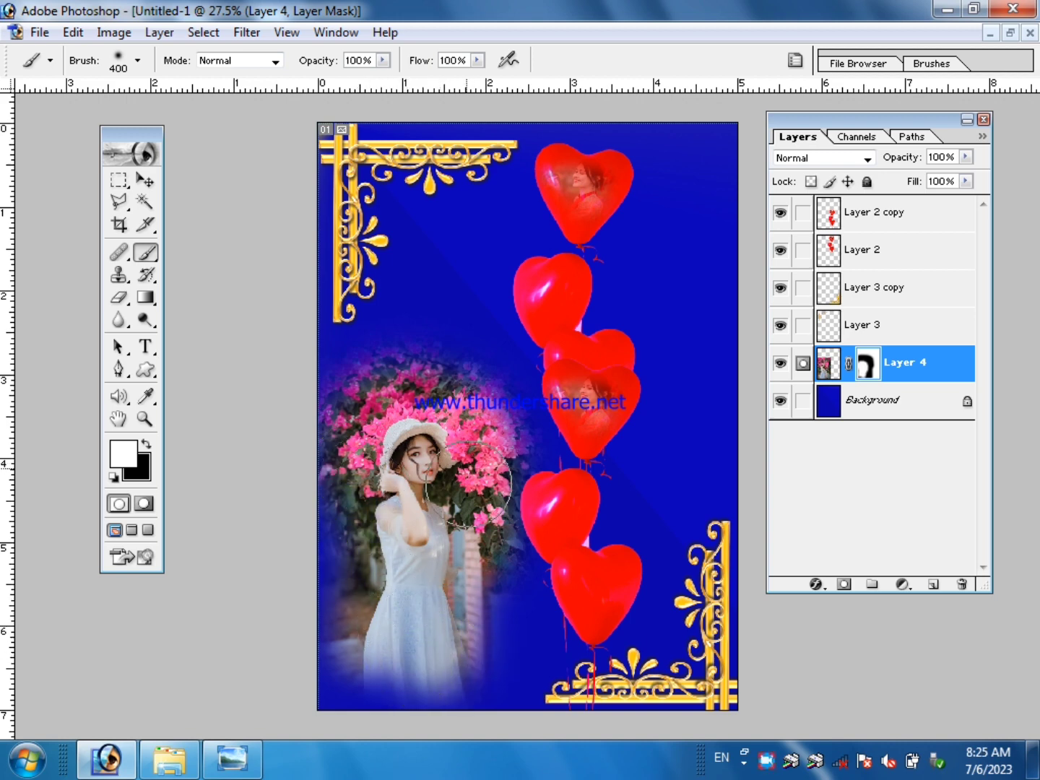
# Lower the brush's opacity to 65% and its flow to 59%.
pyautogui.click(382, 62)
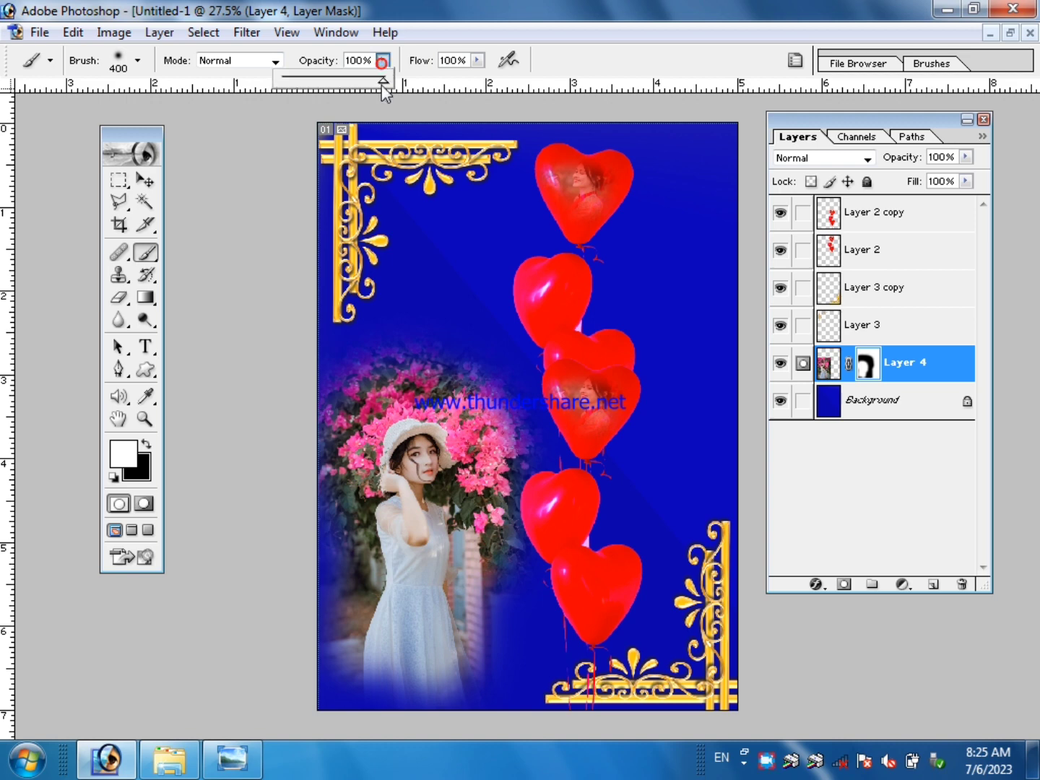
pyautogui.moveTo(355, 92); pyautogui.dragTo(348, 86)
pyautogui.click(477, 61)
pyautogui.moveTo(477, 80); pyautogui.dragTo(441, 90)
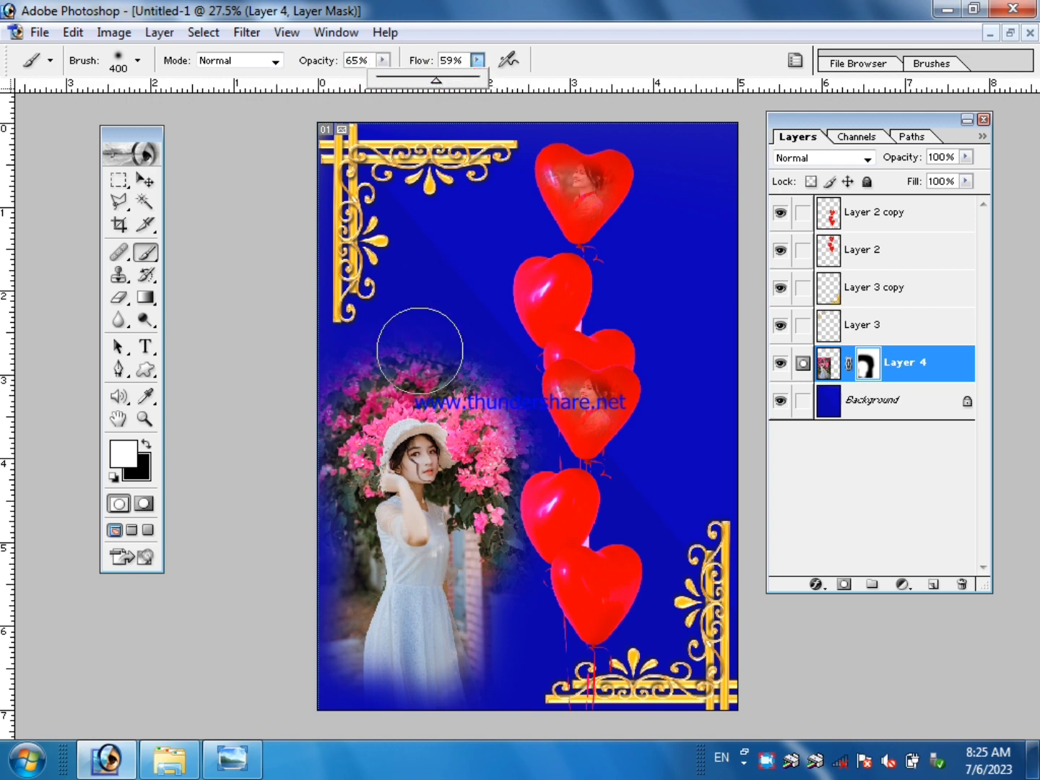
# Paint black on Layer 4's mask along the dress hem and the photo's outer edges to fade them into the blue background.
pyautogui.click(146, 443)
pyautogui.moveTo(478, 634)
pyautogui.mouseDown()
pyautogui.moveTo(415, 673)
pyautogui.moveTo(375, 681)
pyautogui.mouseUp()
pyautogui.click(412, 664)
pyautogui.click(479, 642)
pyautogui.click(348, 677)
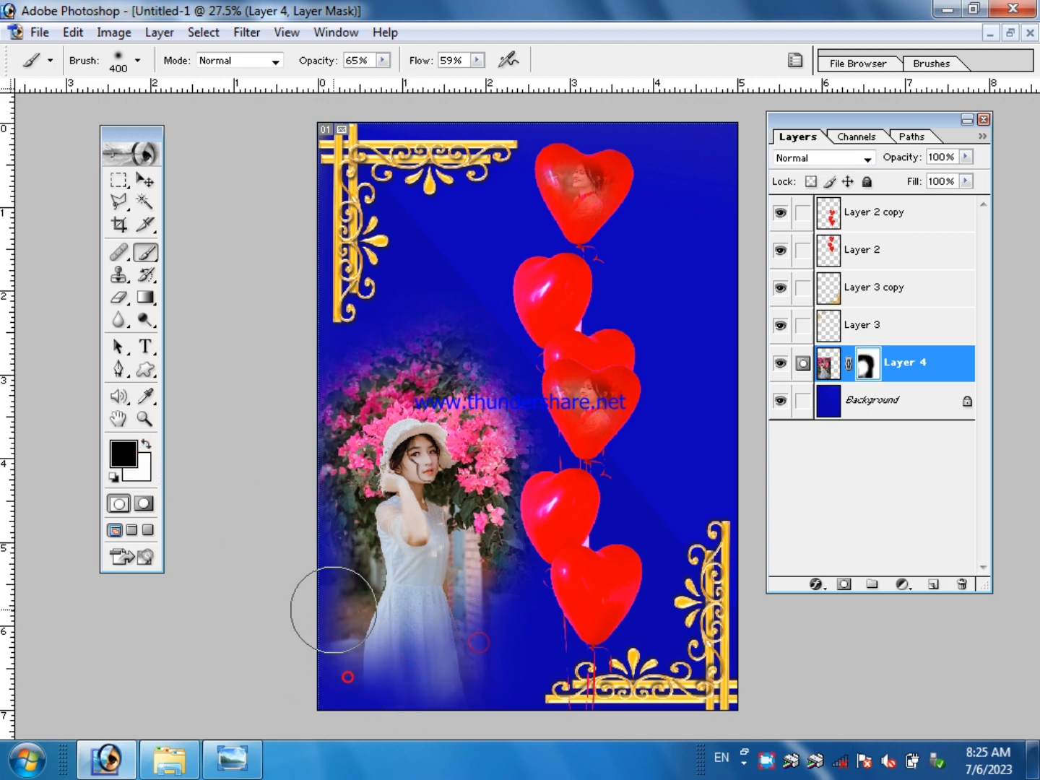
pyautogui.click(333, 610)
pyautogui.click(332, 378)
pyautogui.click(474, 328)
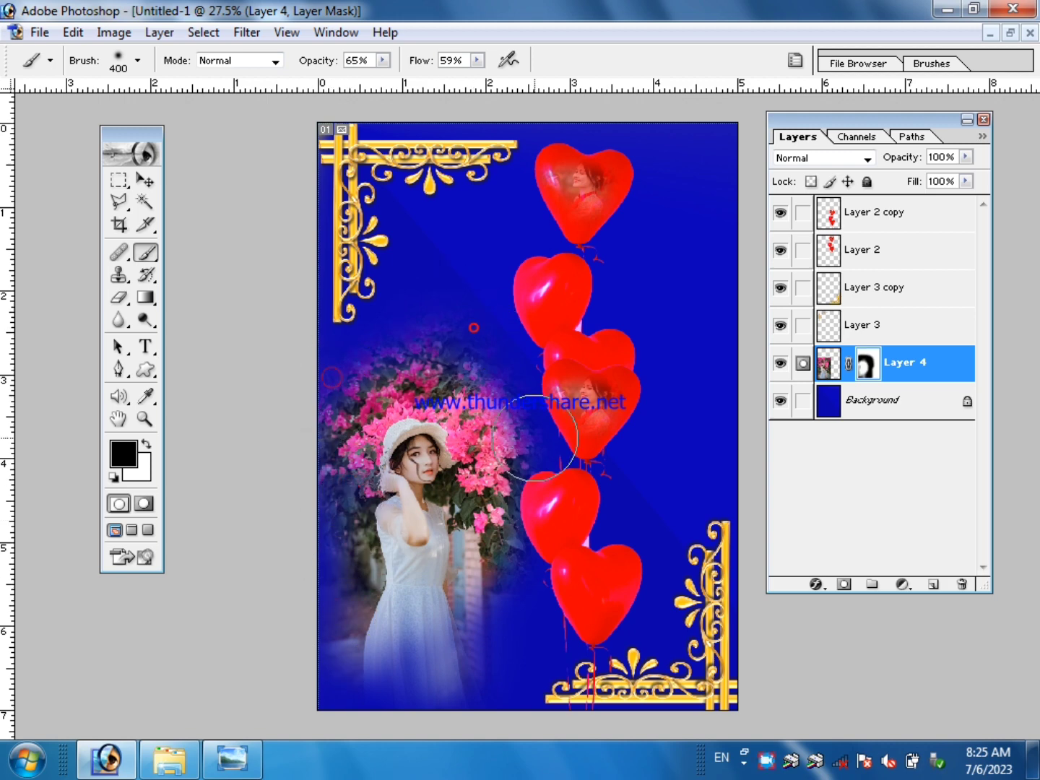
pyautogui.click(536, 446)
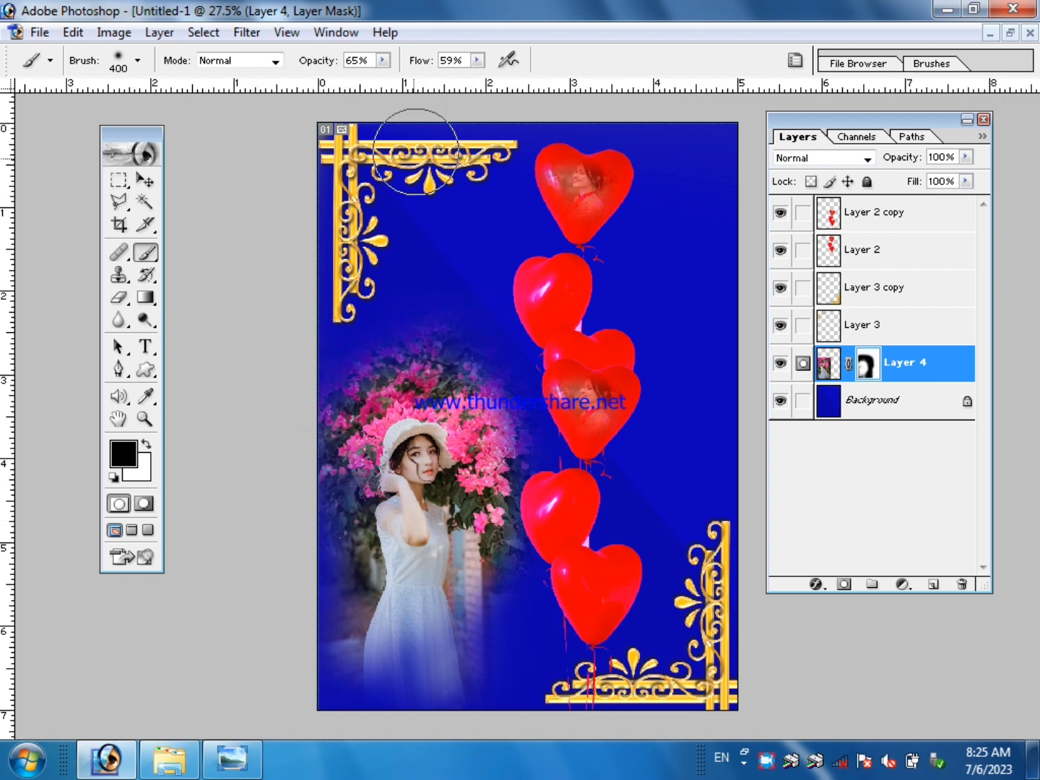
# Select the Background layer and merge all visible layers into it.
pyautogui.click(145, 180)
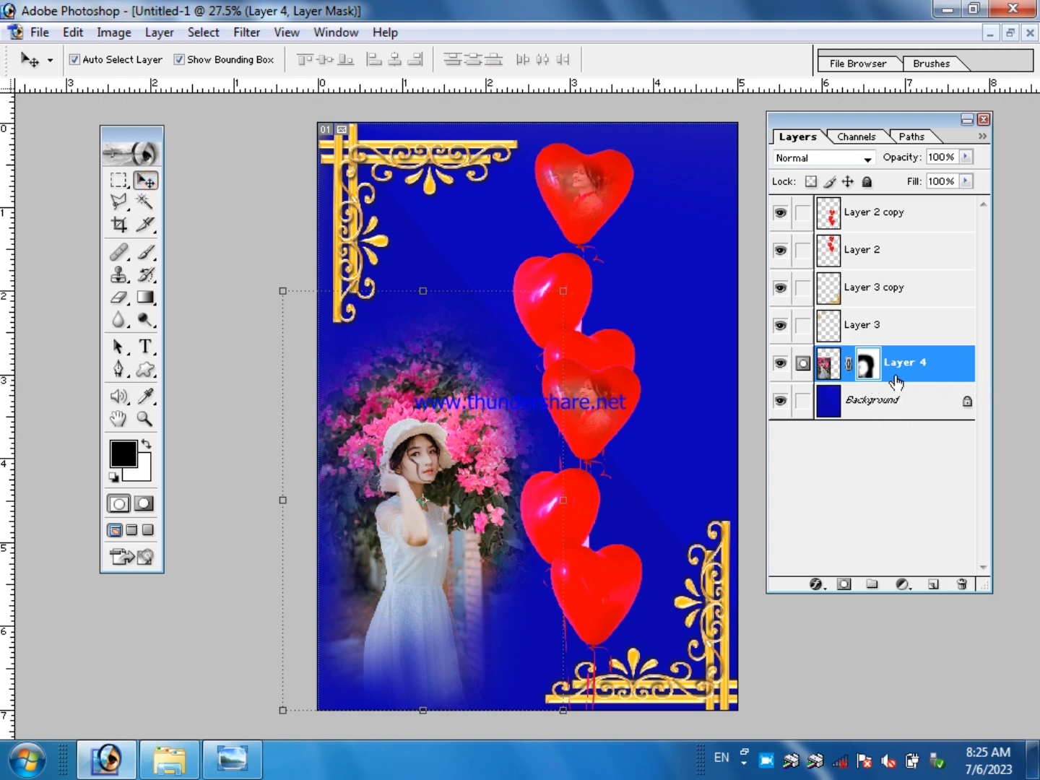
pyautogui.click(673, 327)
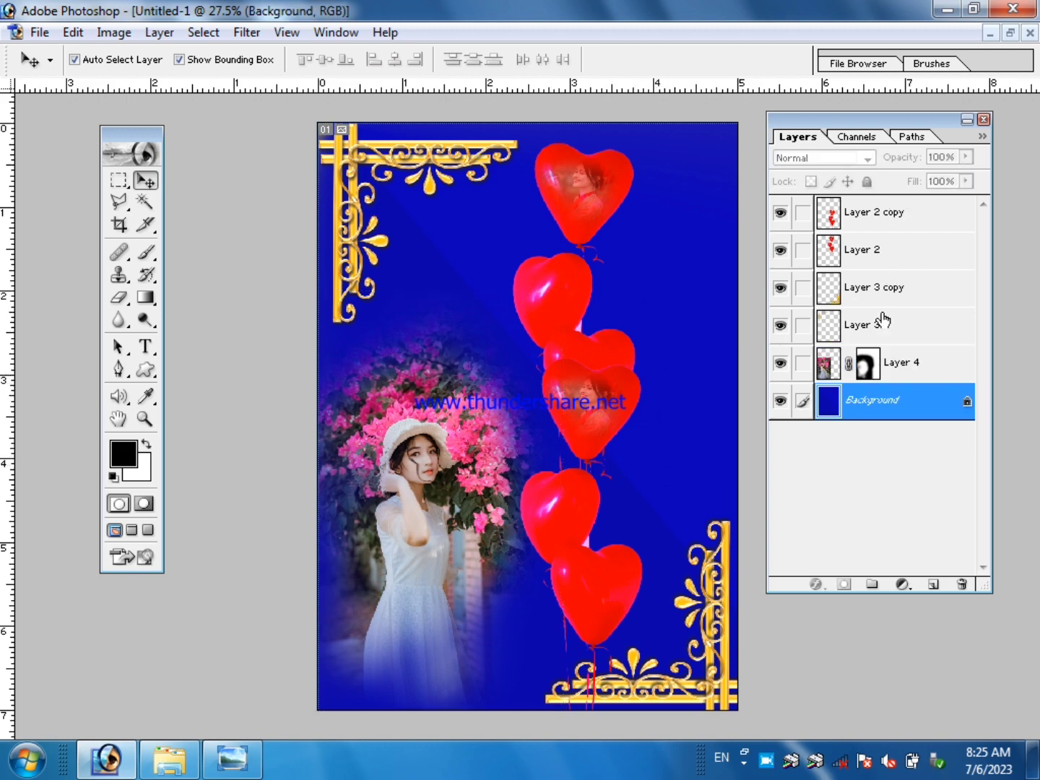
pyautogui.click(159, 33)
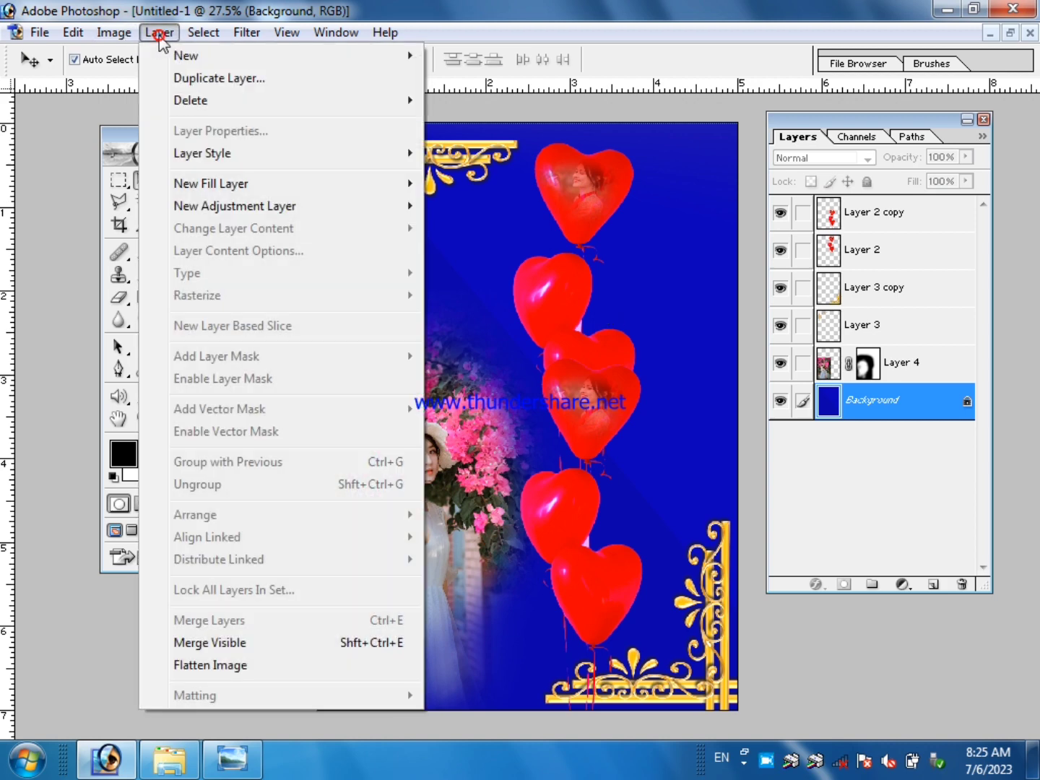
pyautogui.click(219, 643)
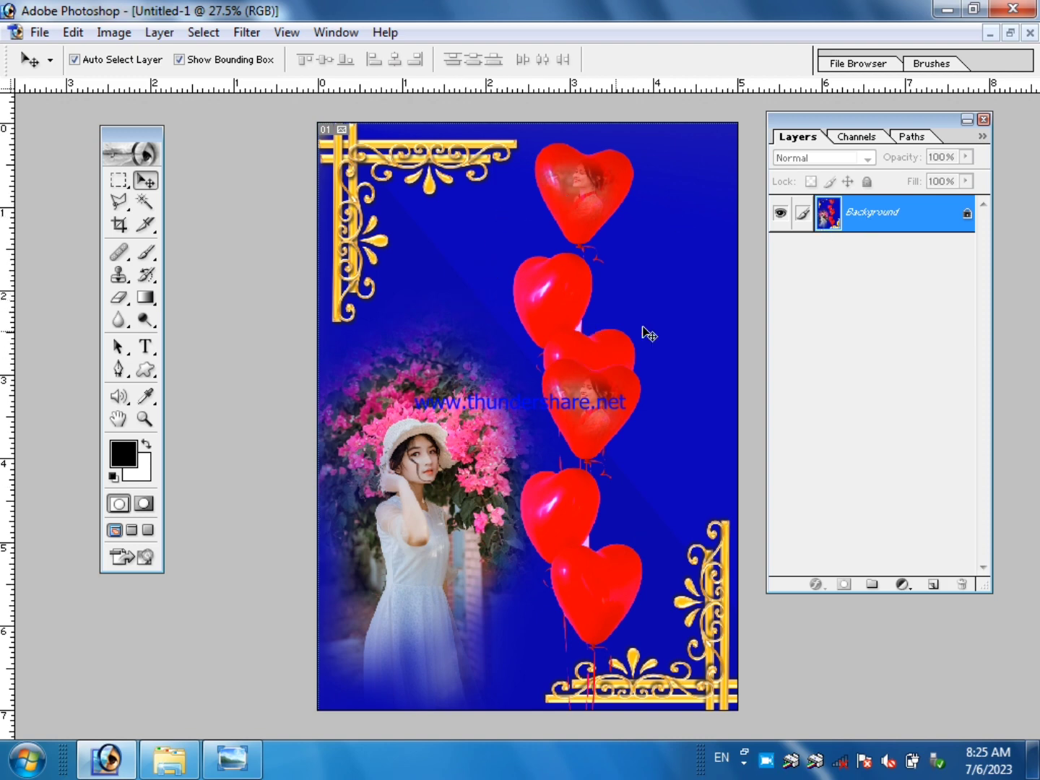
# Save the design to the Desktop as a JPEG named "today work 1" at maximum quality 12.
pyautogui.click(38, 33)
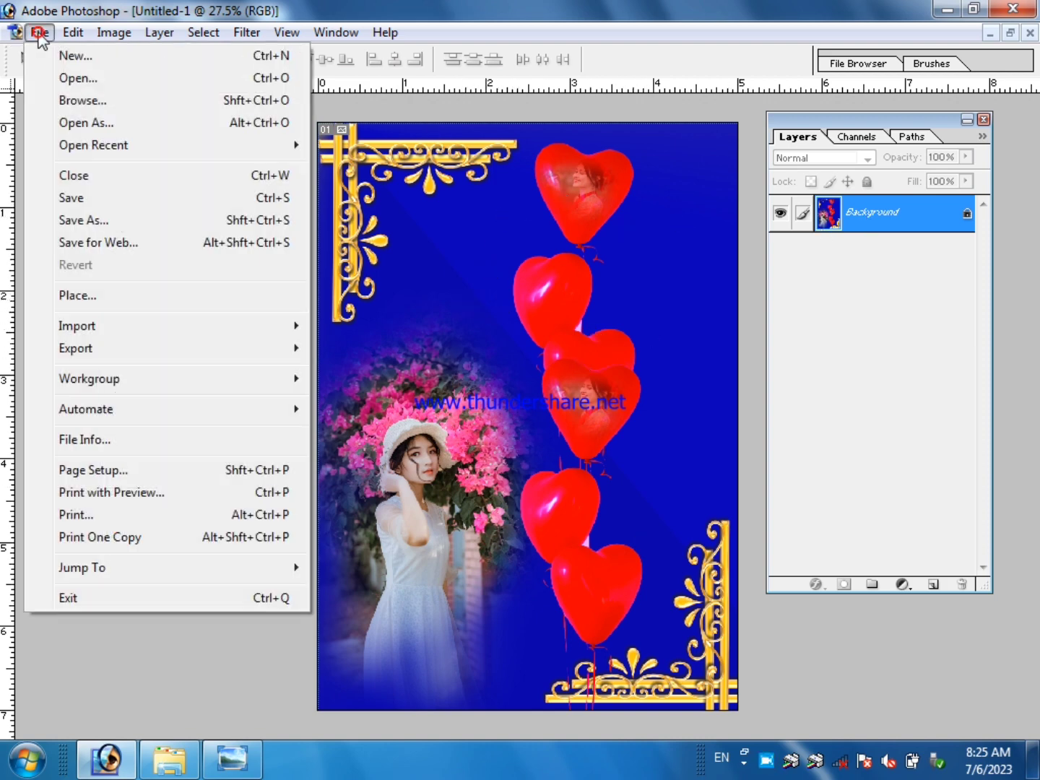
pyautogui.click(83, 199)
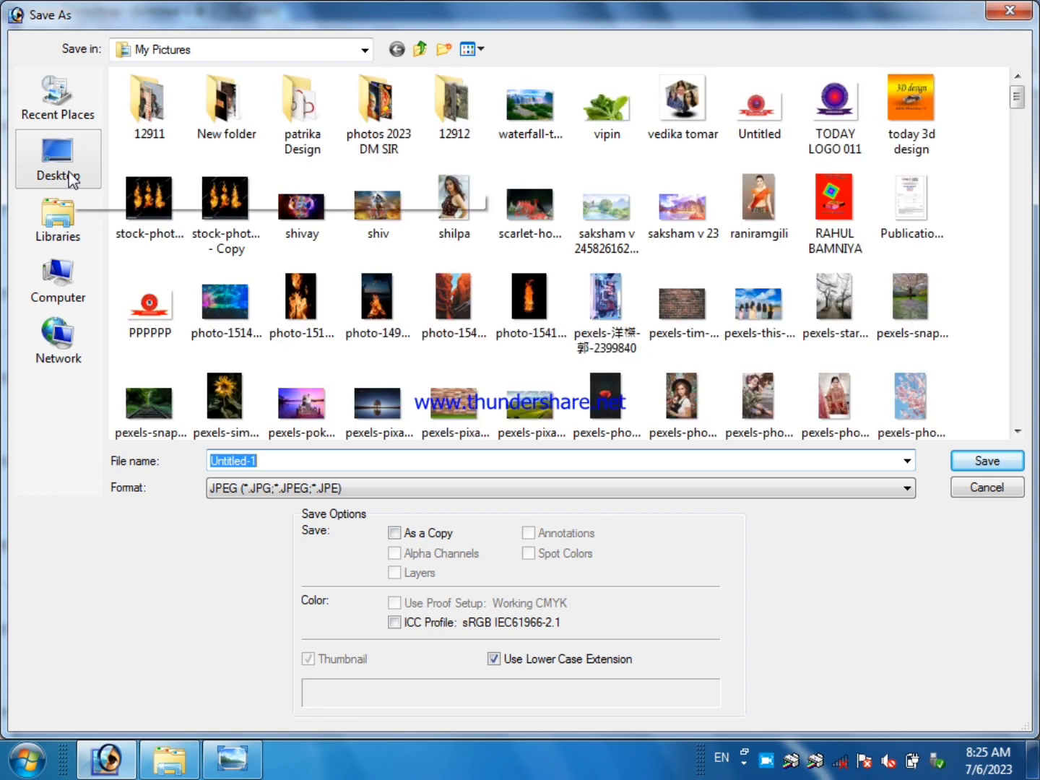
pyautogui.click(64, 220)
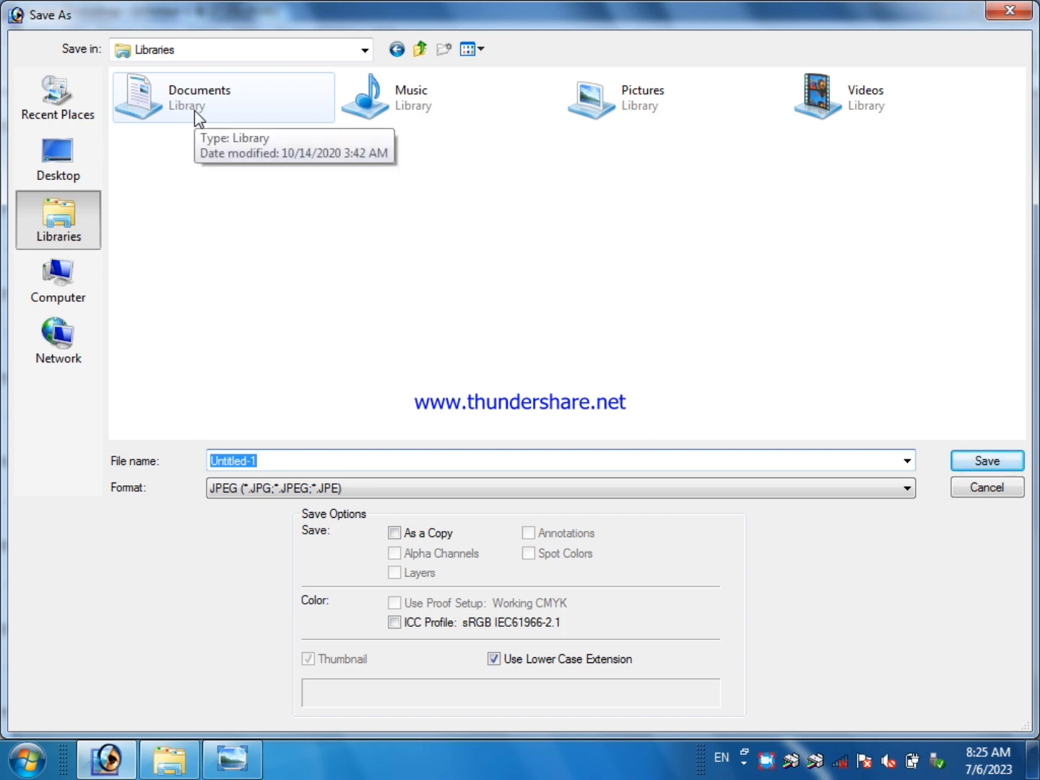
pyautogui.click(64, 153)
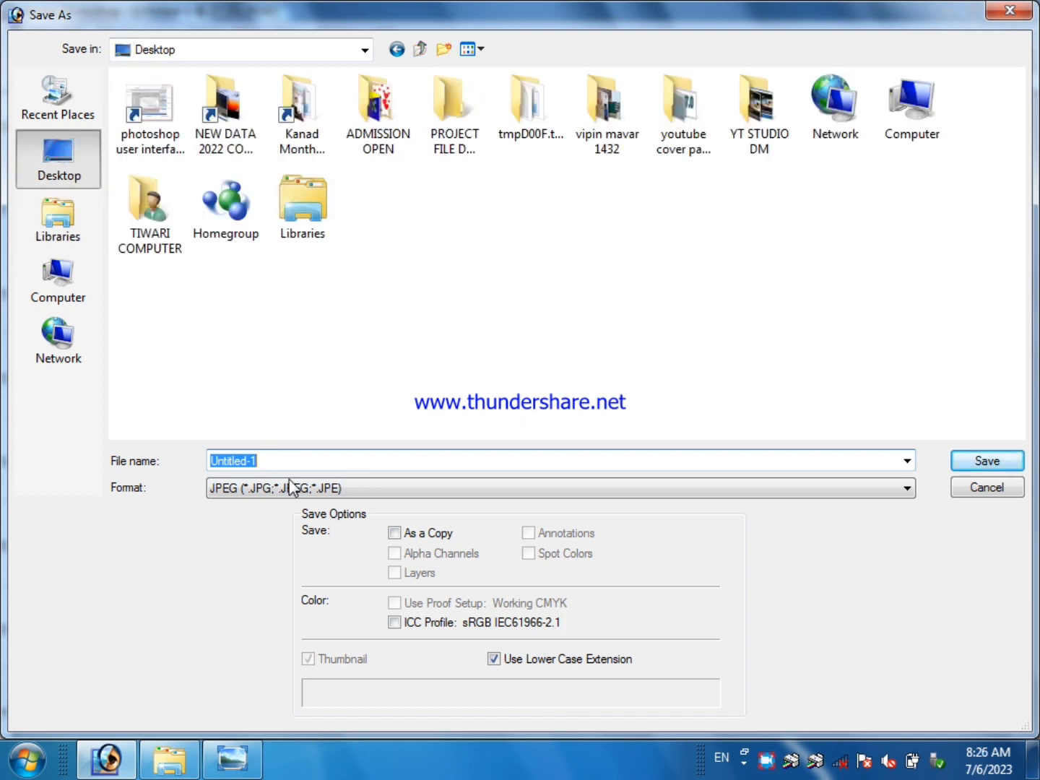
pyautogui.click(353, 489)
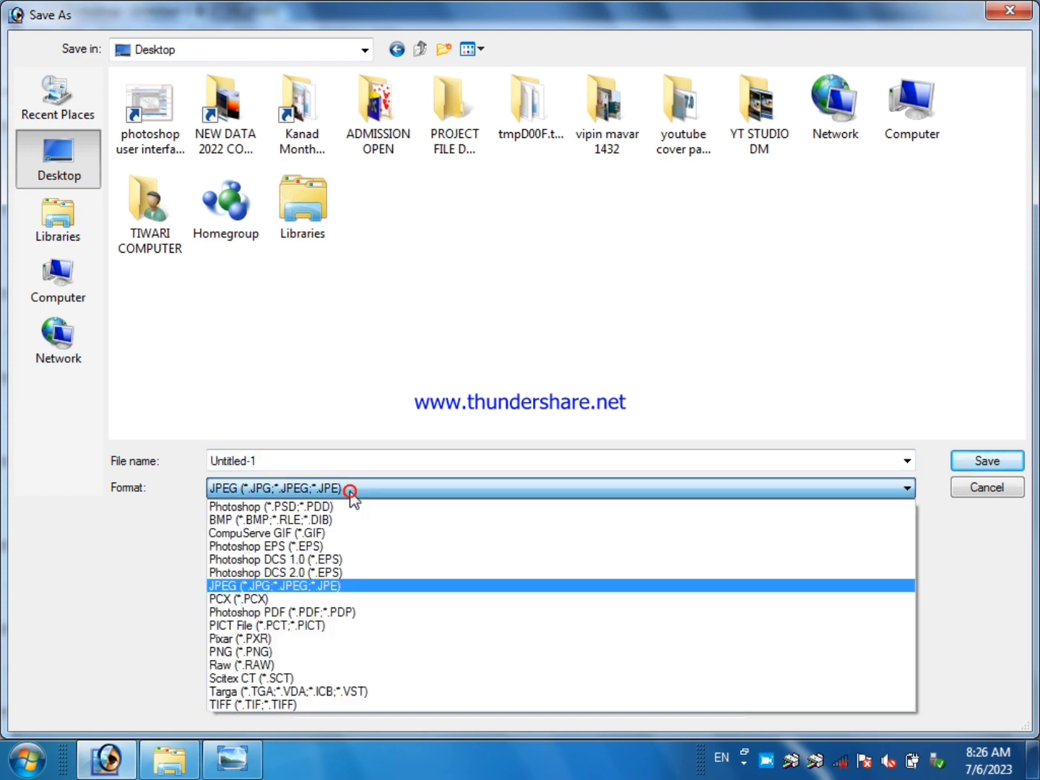
pyautogui.click(309, 586)
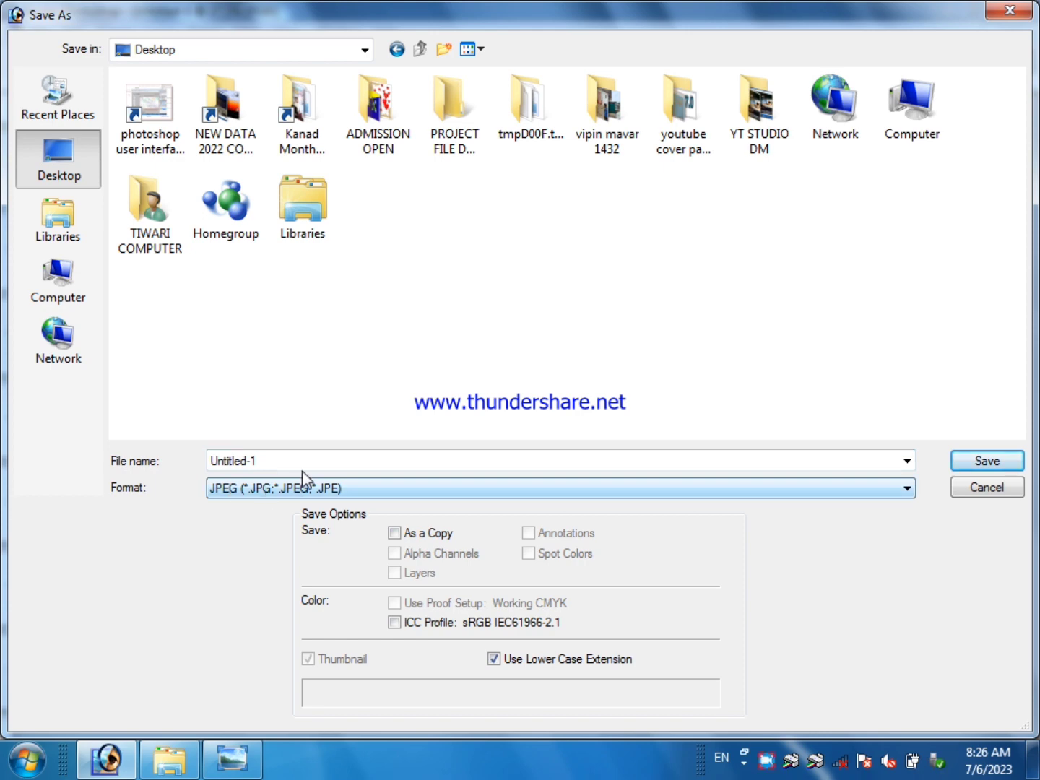
pyautogui.click(273, 460)
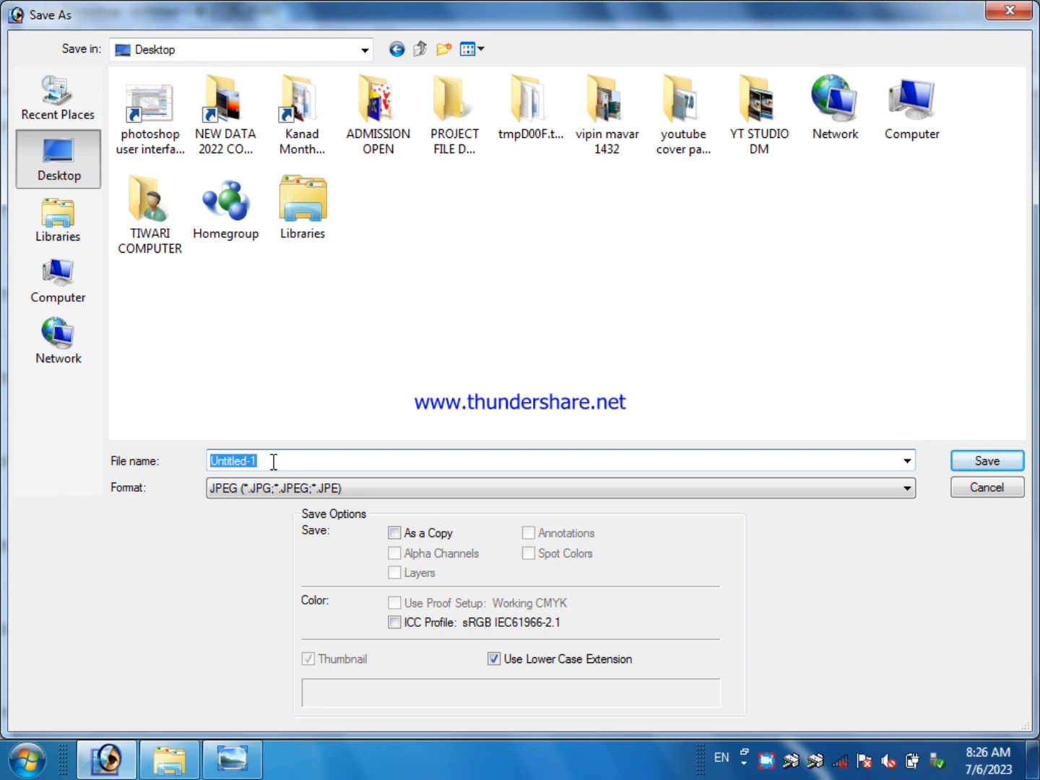
pyautogui.write('today work 1')
pyautogui.click(990, 463)
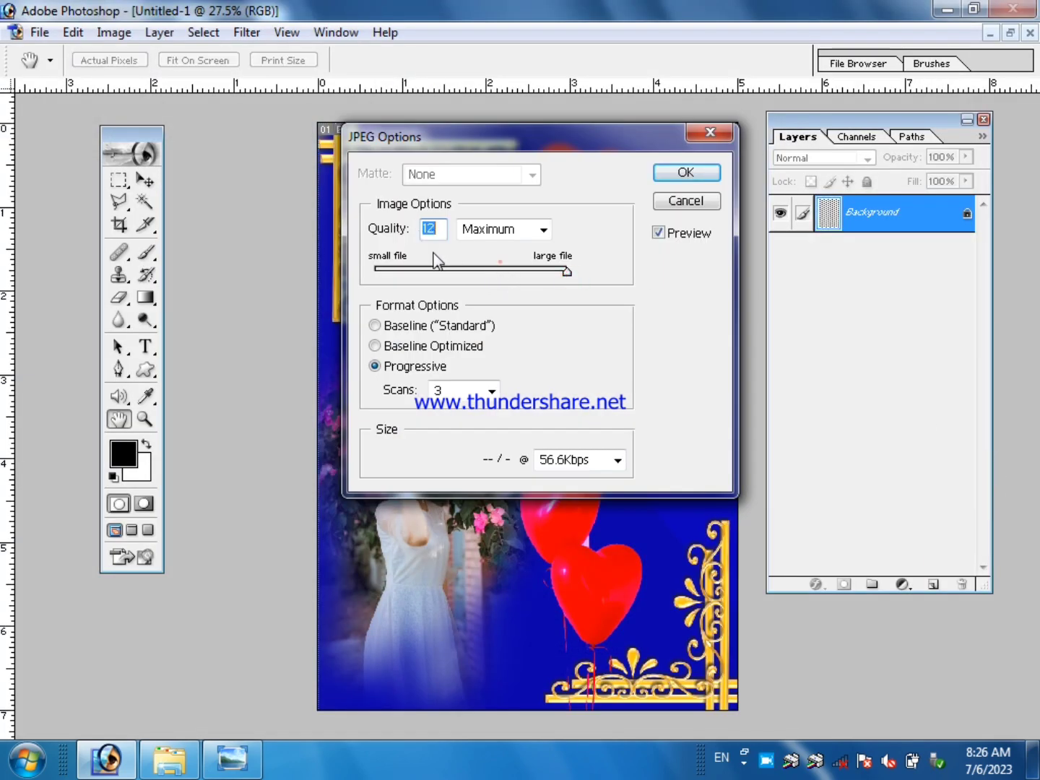
pyautogui.moveTo(492, 275); pyautogui.dragTo(618, 284)
pyautogui.click(686, 173)
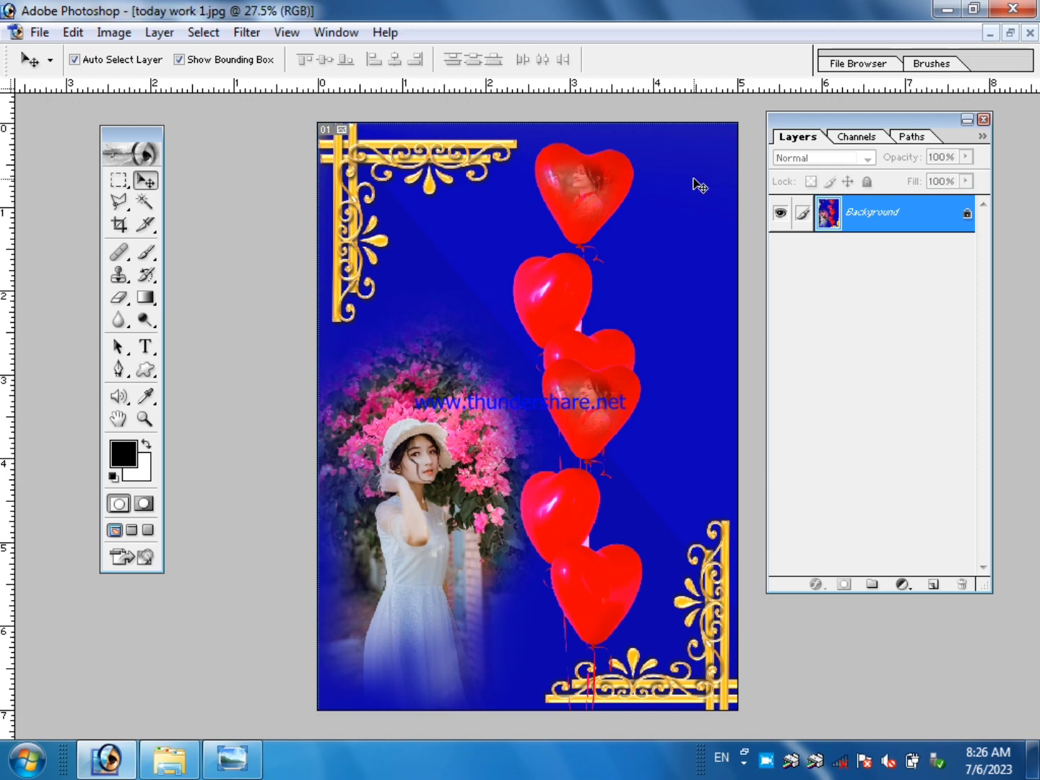
# Switch to the Windows desktop, refresh it and open the saved "today work 1" image in Windows Photo Viewer.
pyautogui.press('super+d')
pyautogui.rightClick(494, 189)
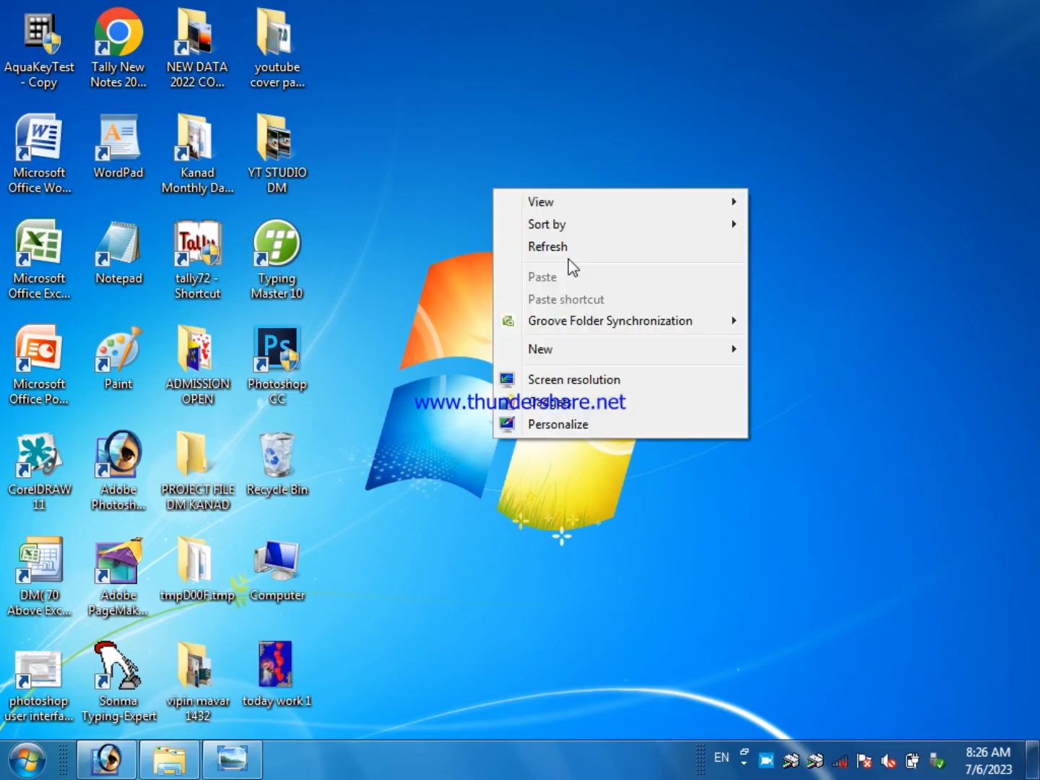
pyautogui.click(547, 247)
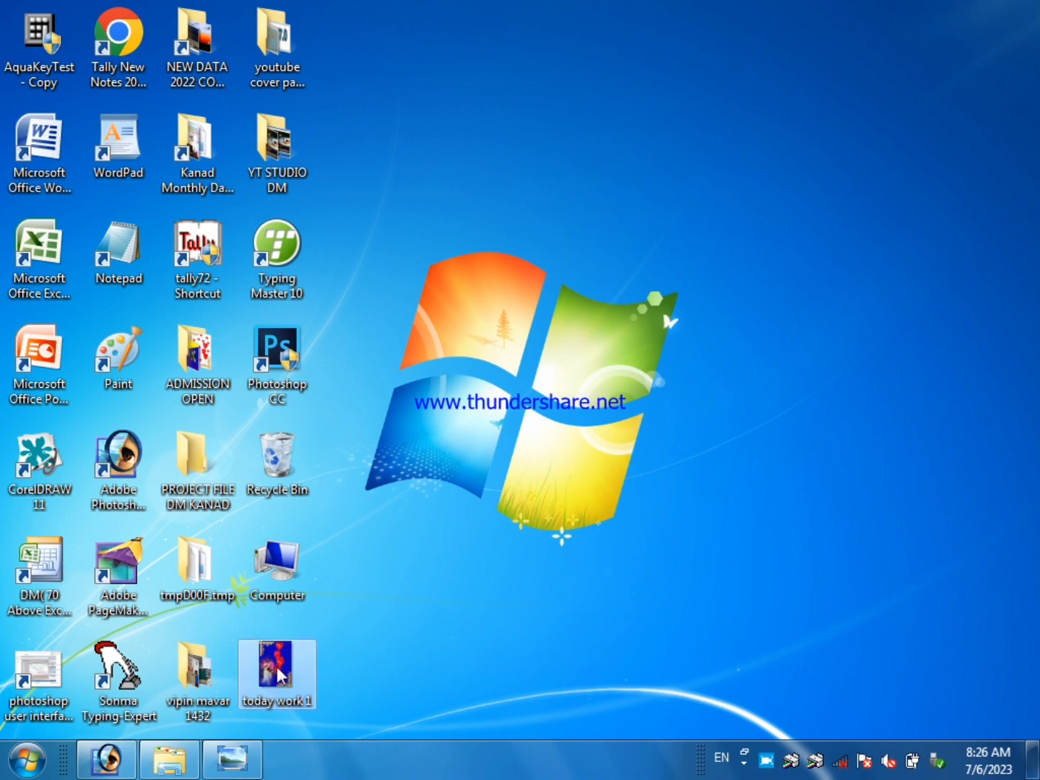
pyautogui.rightClick(277, 665)
pyautogui.click(326, 261)
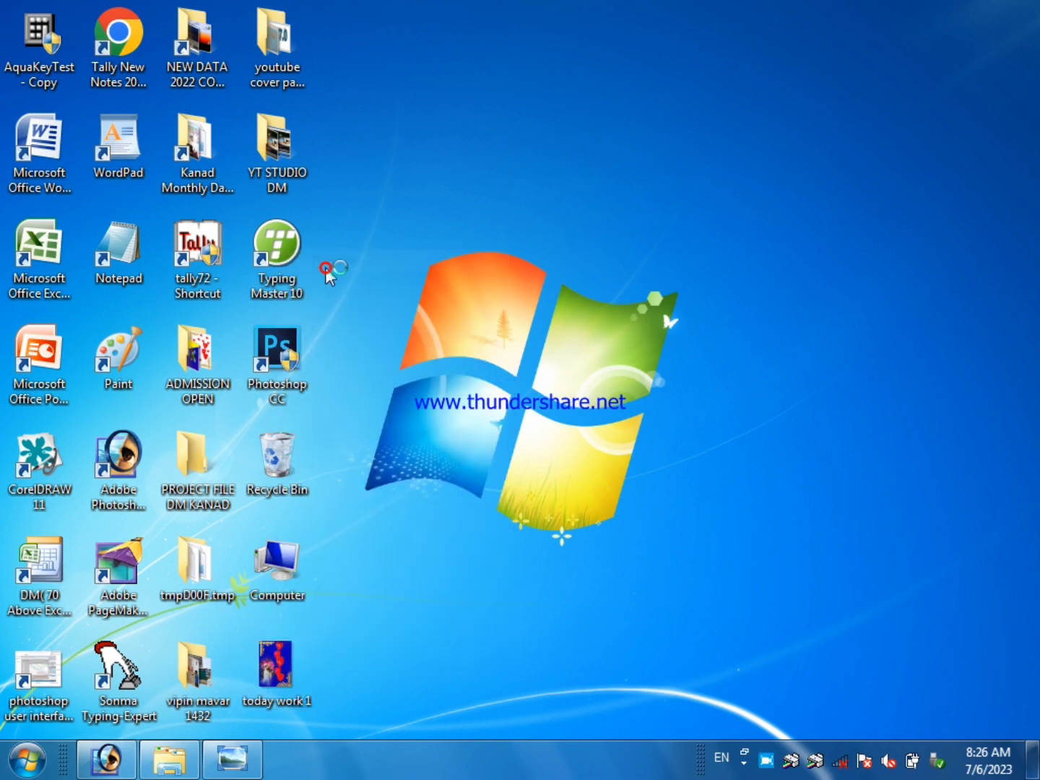
# Examine the saved image up close, checking the corner ornaments, the heart balloons and the blended photo of the woman.
pyautogui.scroll(10, 467, 232)
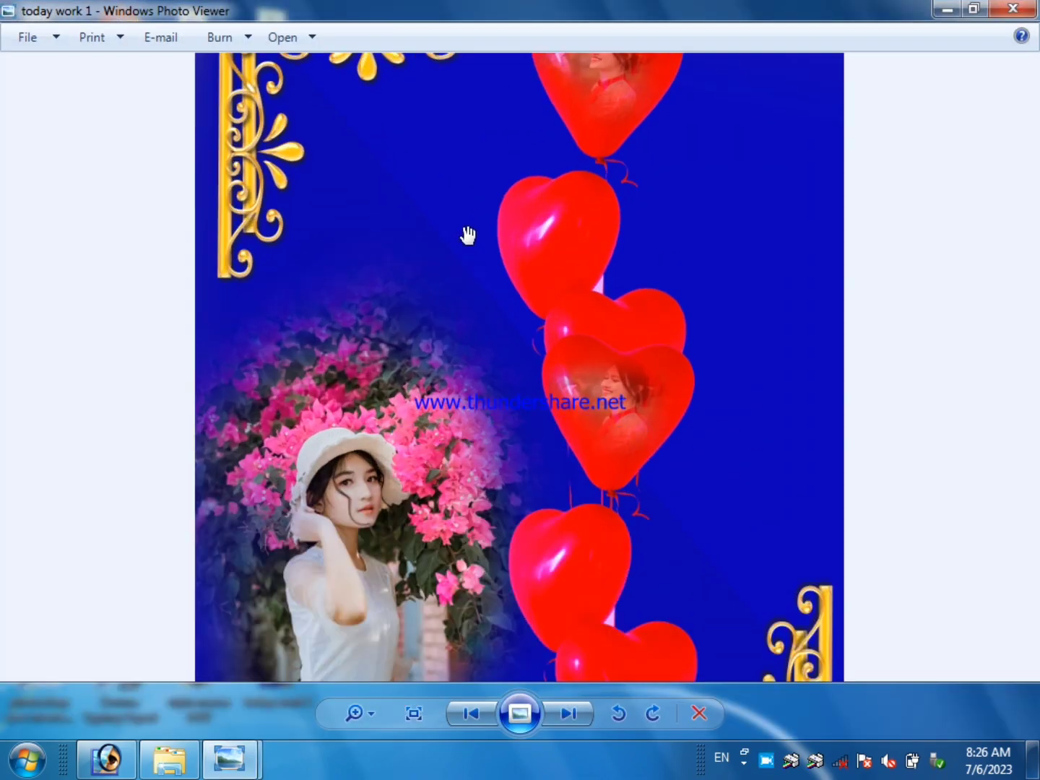
pyautogui.scroll(-10, 309, 350)
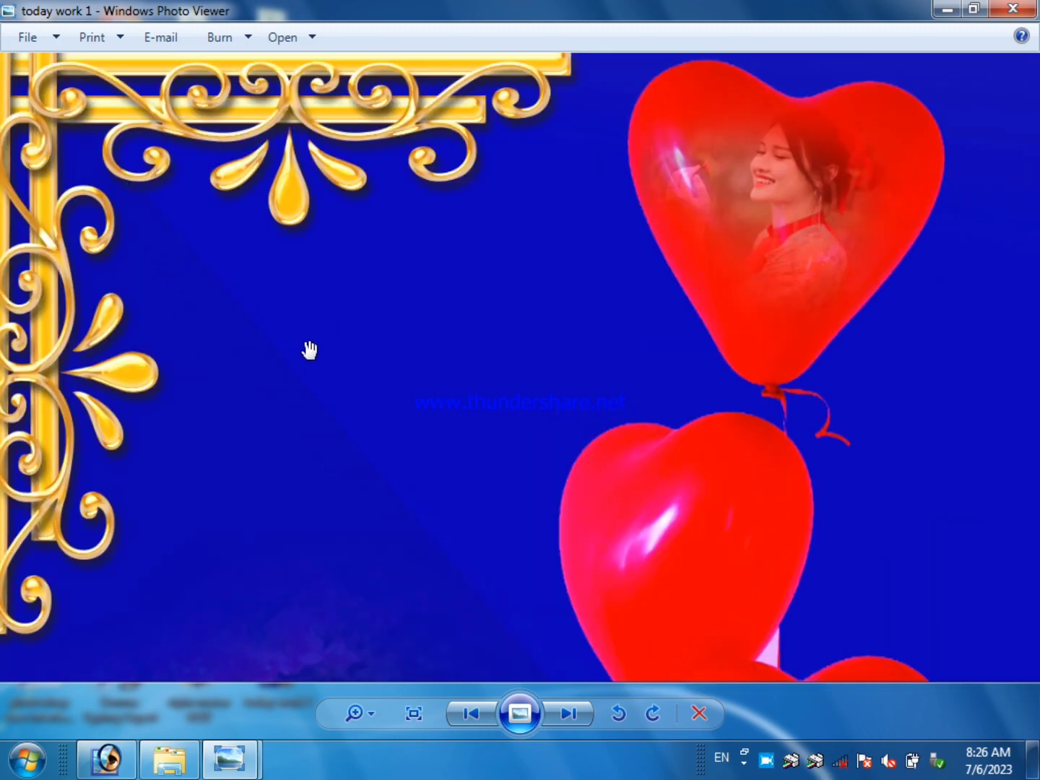
pyautogui.scroll(6, 348, 502)
pyautogui.moveTo(498, 337); pyautogui.dragTo(58, 290)
pyautogui.moveTo(207, 402); pyautogui.dragTo(404, 191)
pyautogui.moveTo(410, 500); pyautogui.dragTo(415, 463)
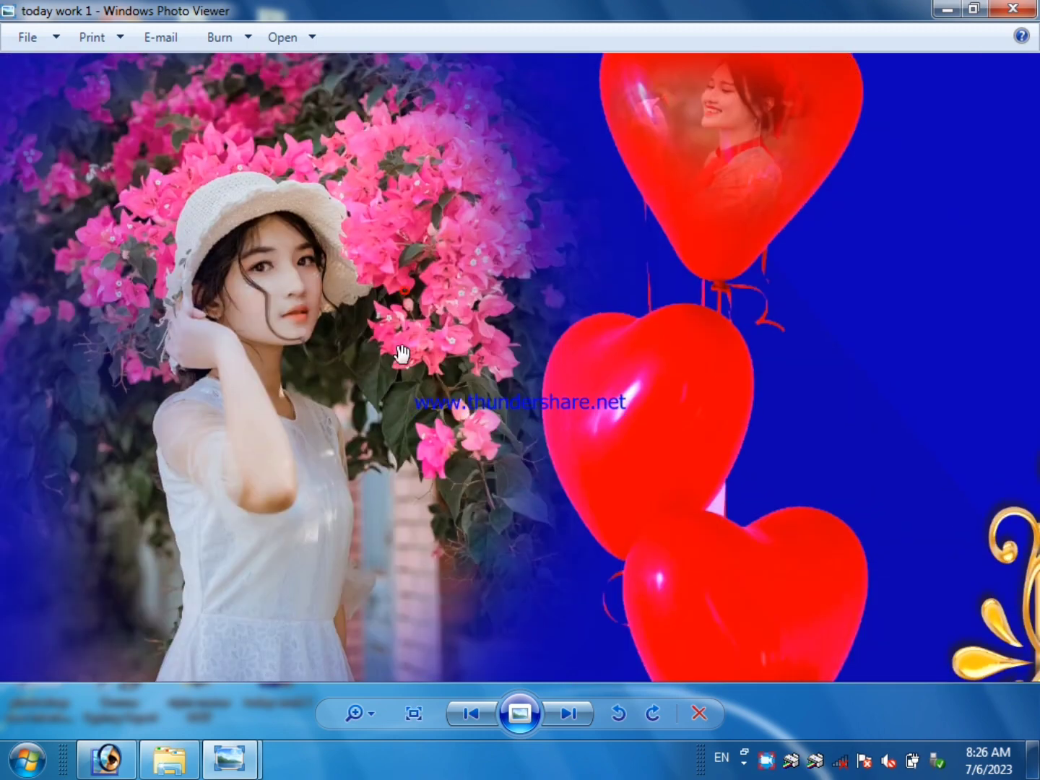
pyautogui.moveTo(400, 267); pyautogui.dragTo(456, 432)
pyautogui.moveTo(458, 352); pyautogui.dragTo(609, 413)
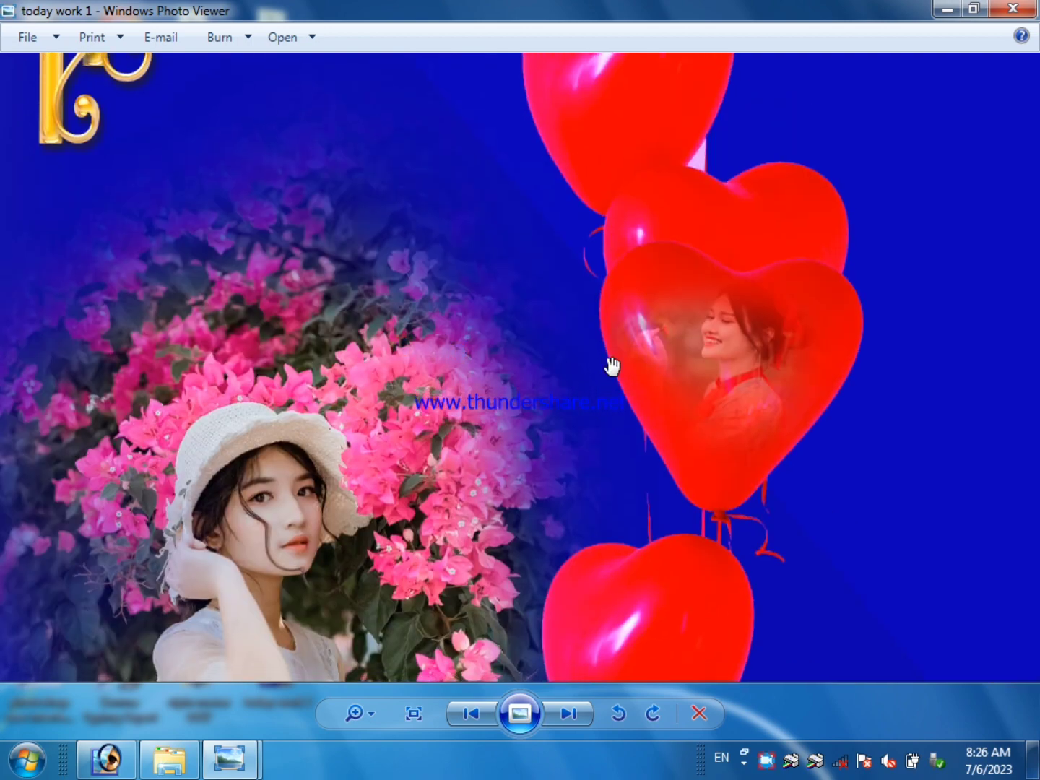